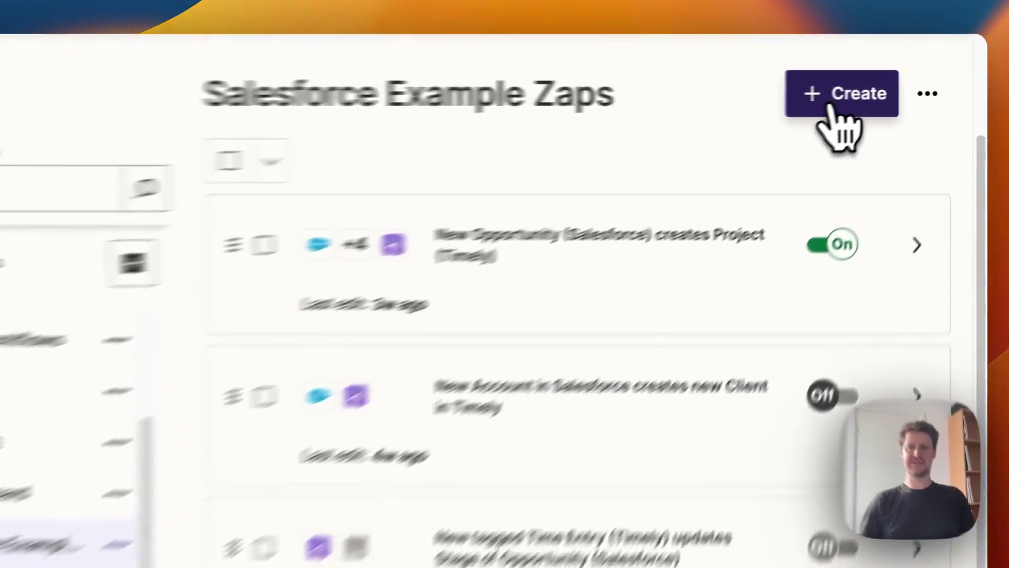
- Create a new Zap and choose Salesforce as the trigger app
click(897, 91)
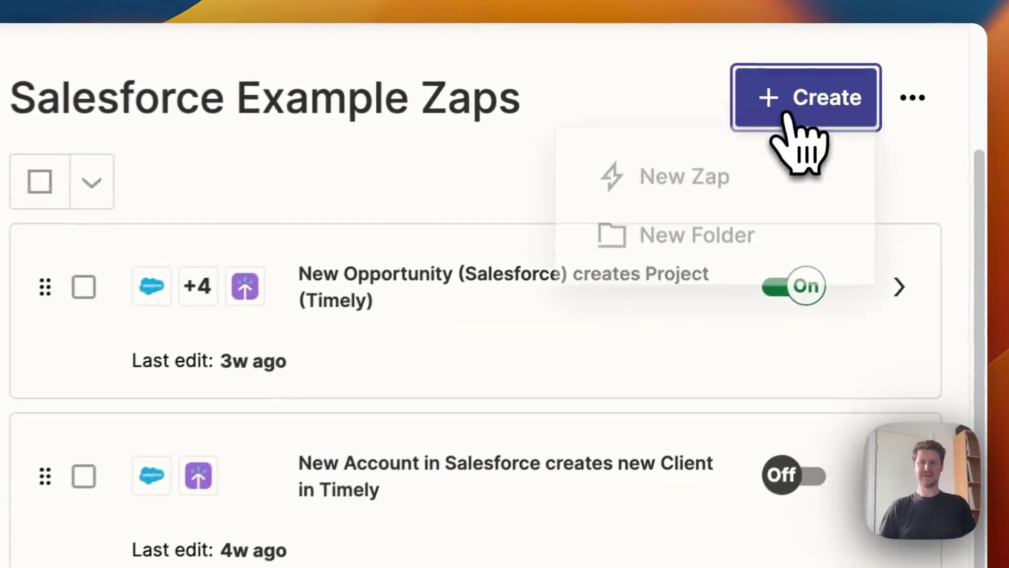
click(714, 183)
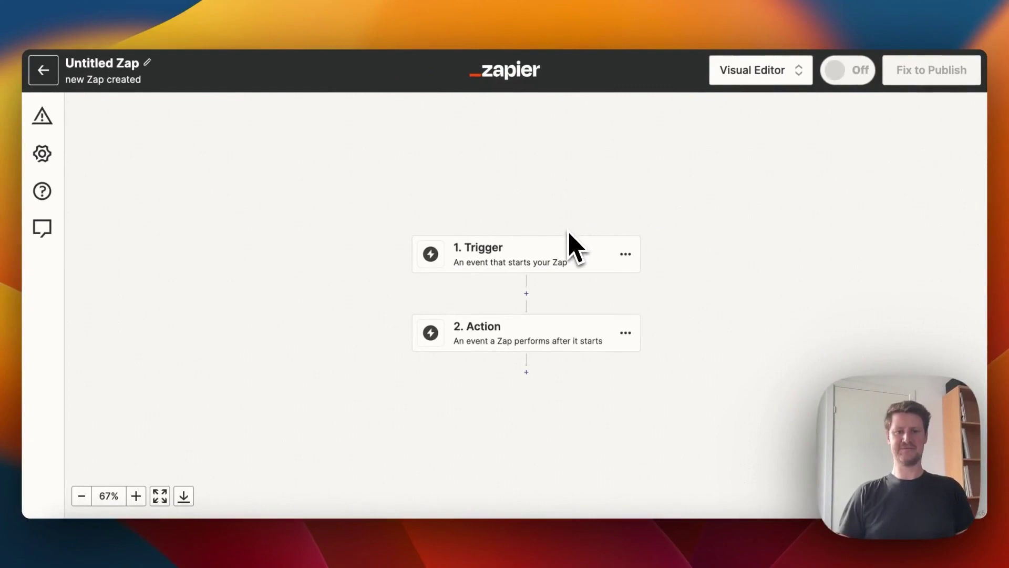
click(550, 259)
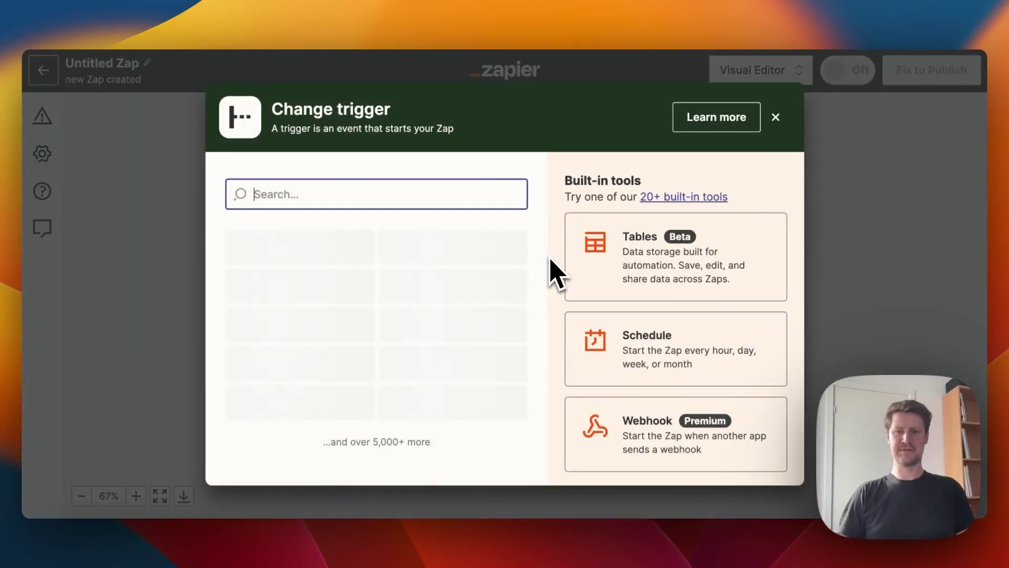
text(Sales)
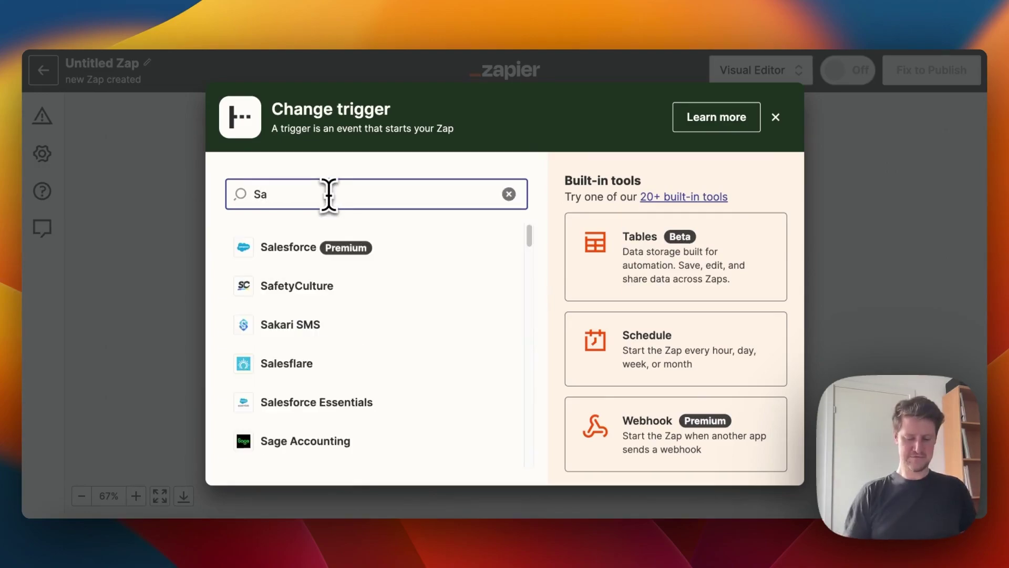
click(294, 247)
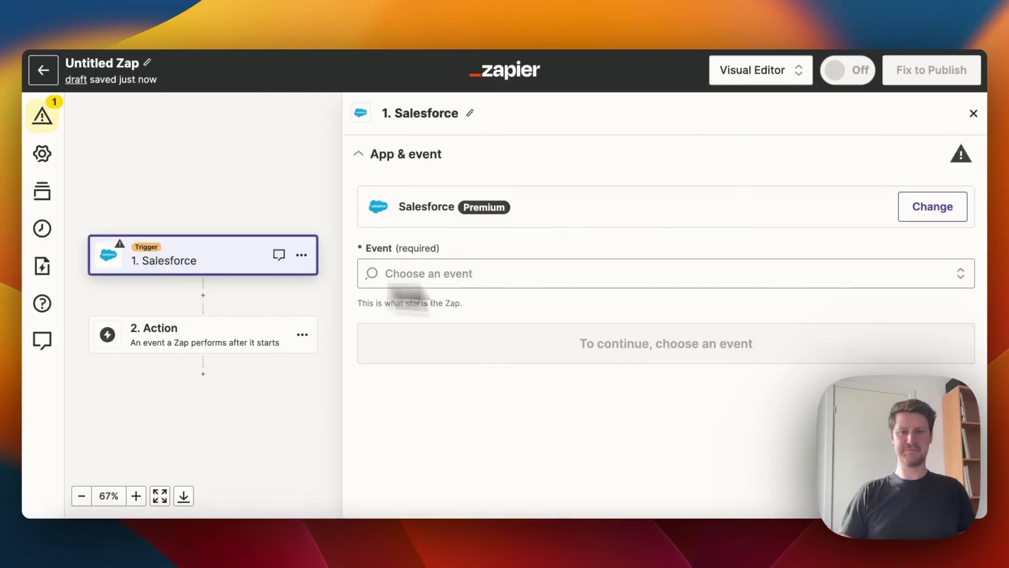
- Set the Salesforce trigger event to New Record and continue with the connected Salesforce account
click(368, 275)
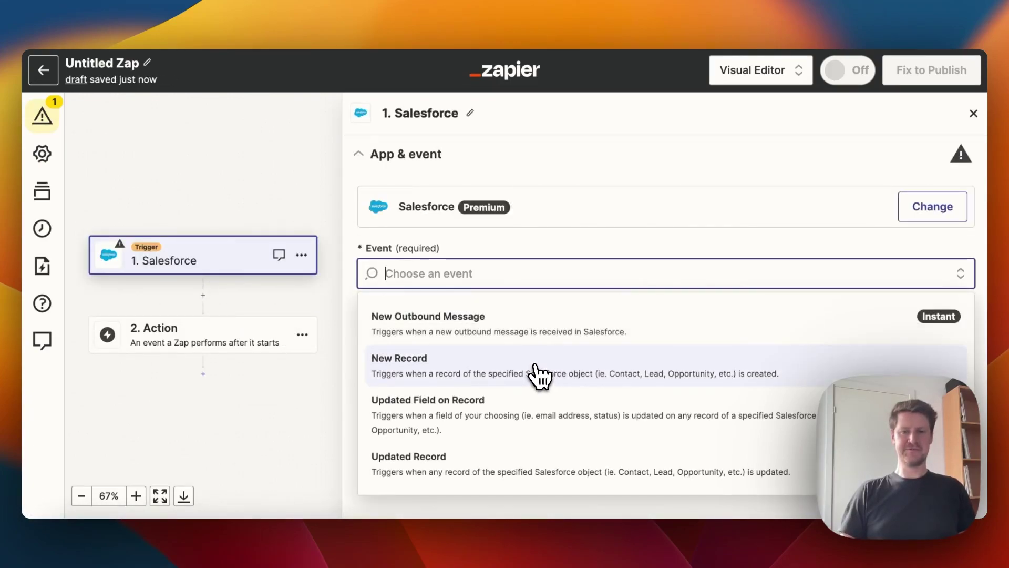
click(535, 375)
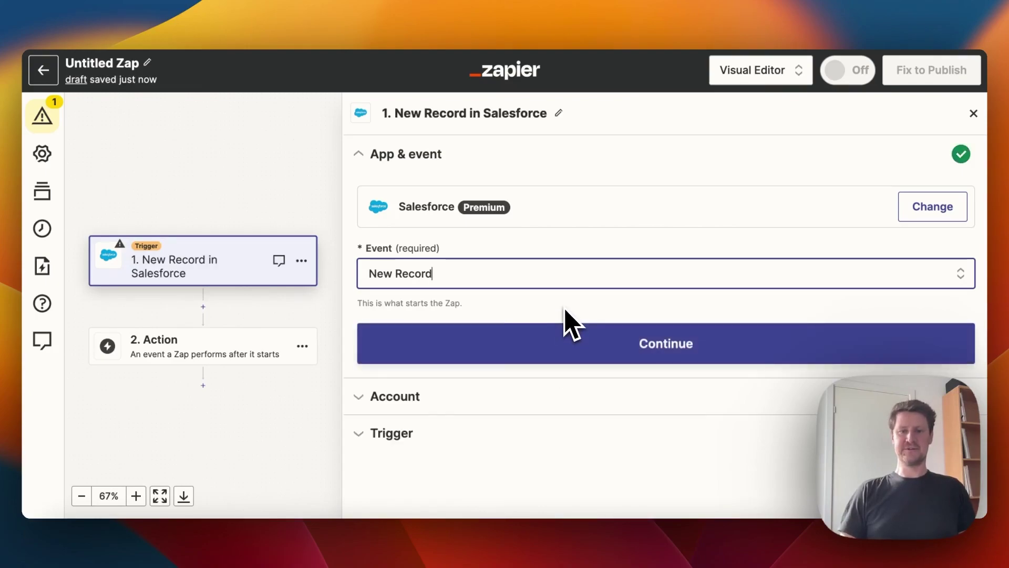
click(565, 352)
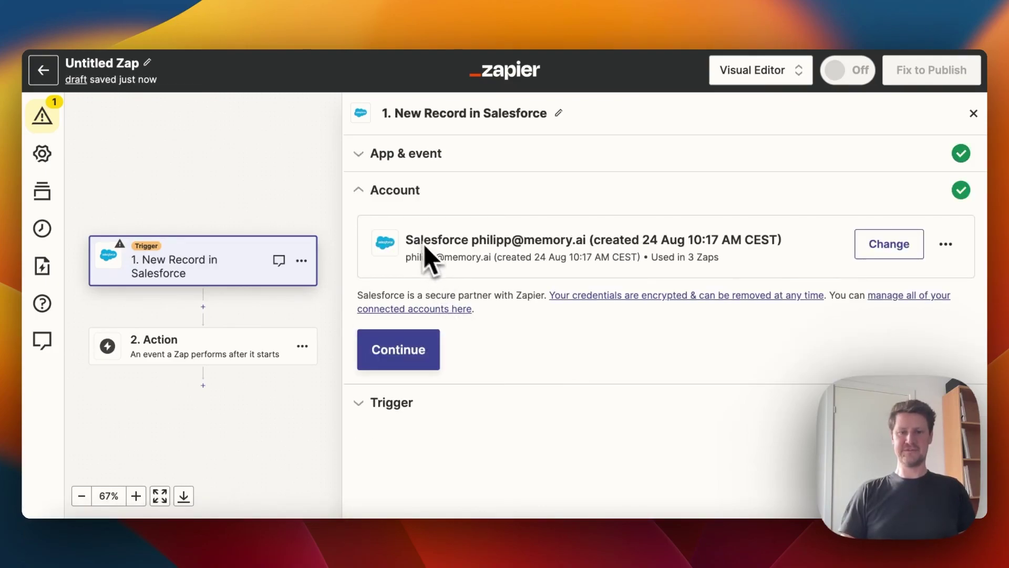
click(410, 368)
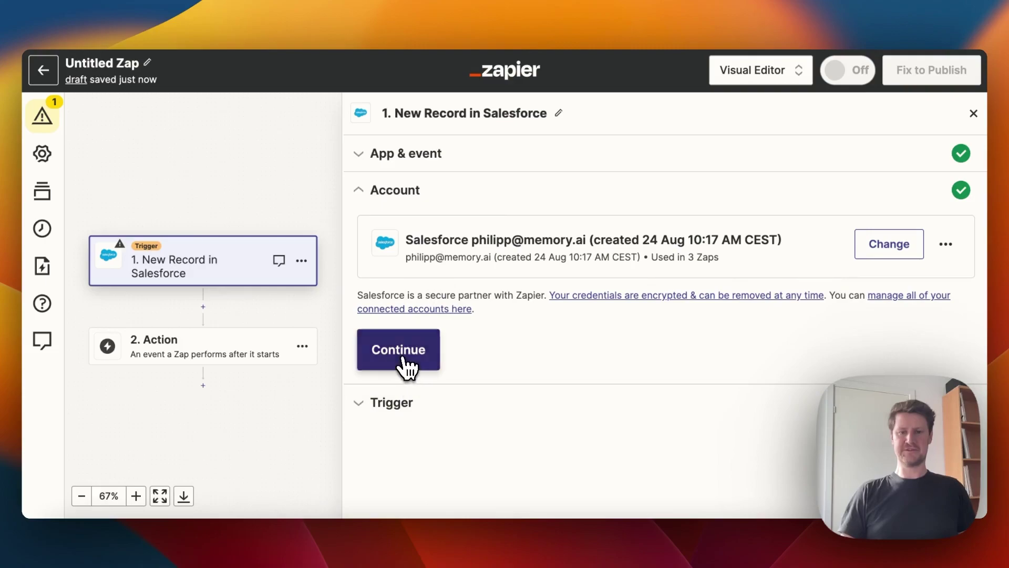
- Set the trigger's Salesforce object to Opportunity and continue to the test stage
click(491, 299)
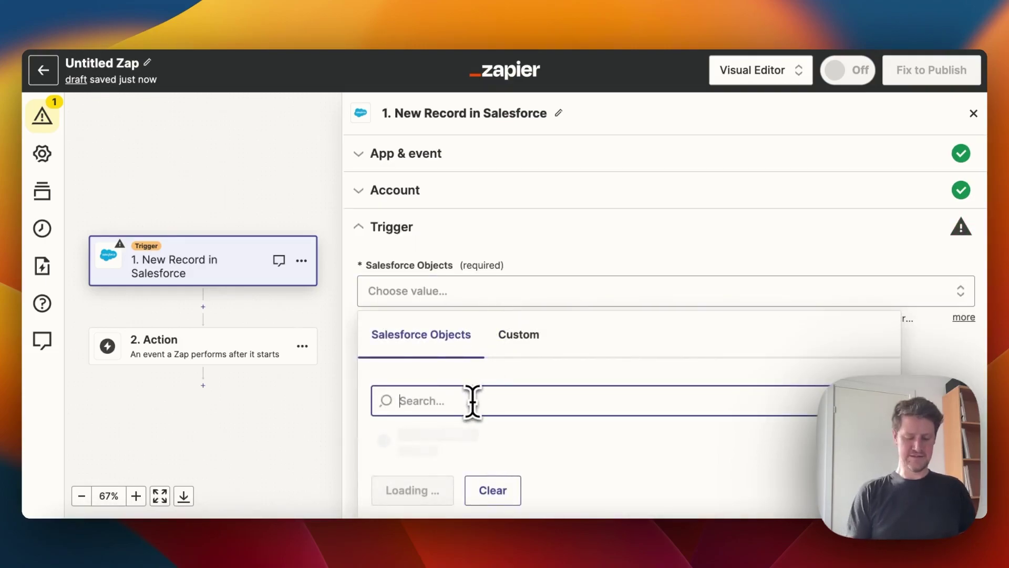
text(Opportuni)
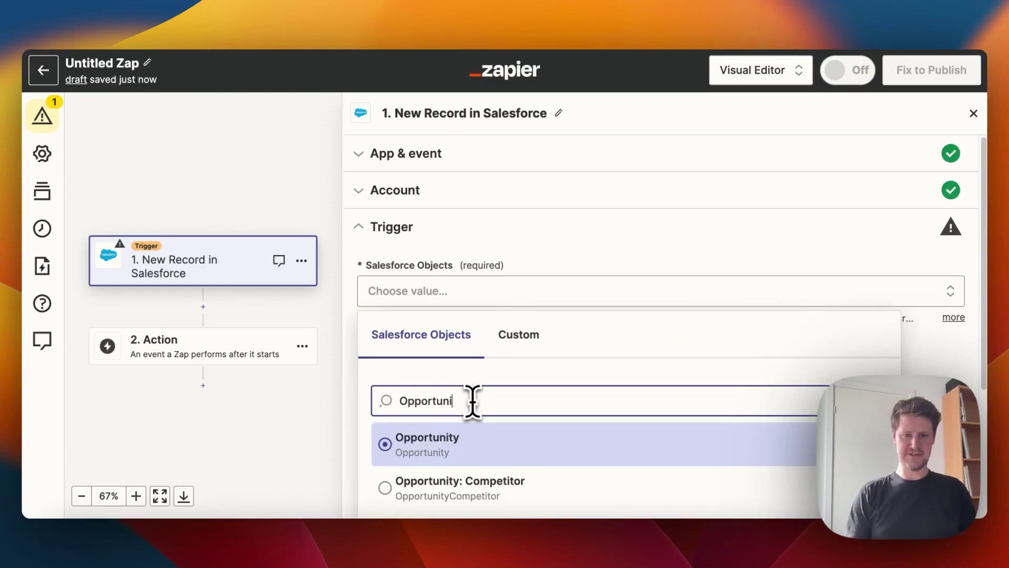
click(489, 446)
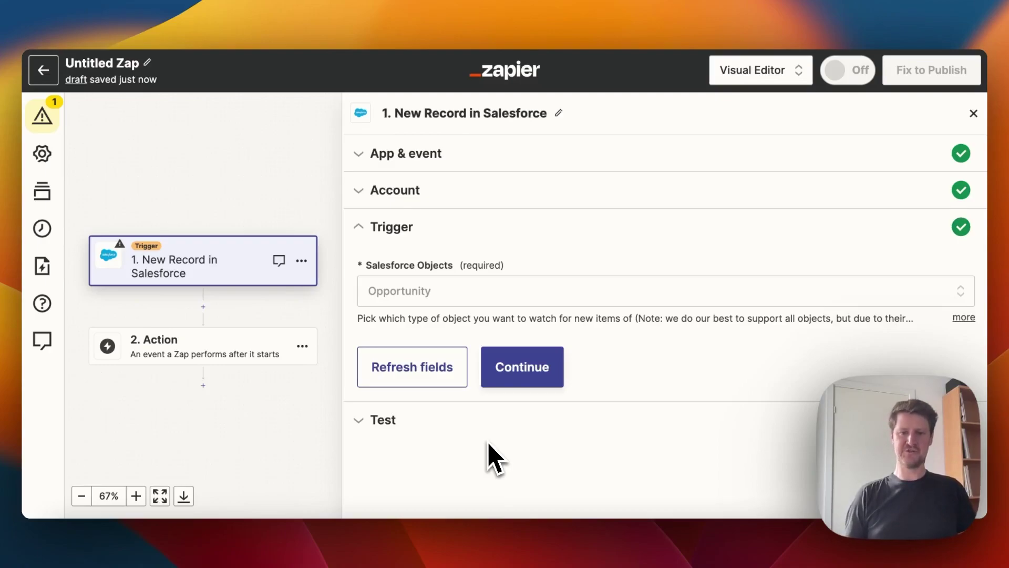
click(519, 382)
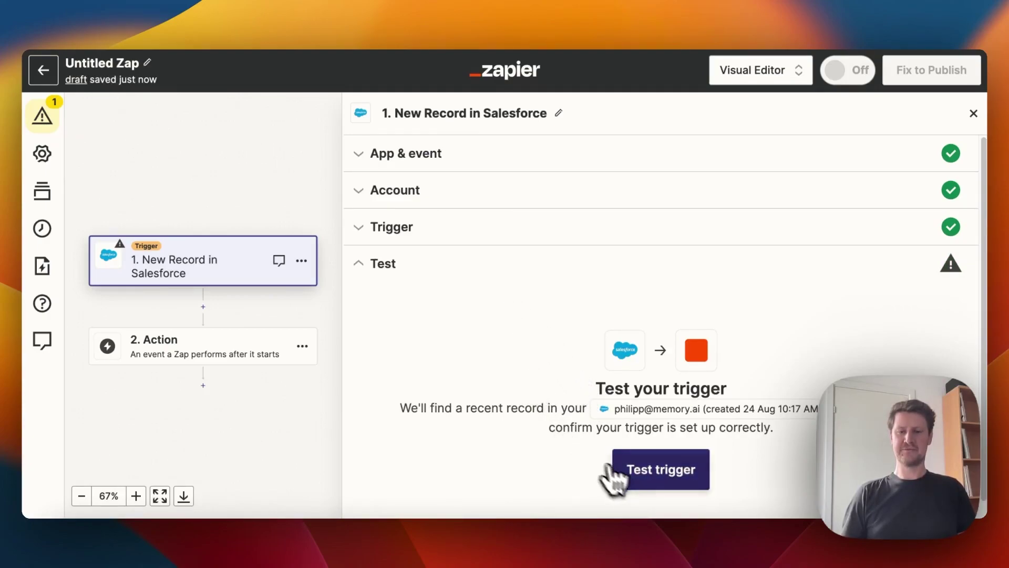
- Test the trigger, review the fields of Record C and continue with it as the sample record
click(640, 479)
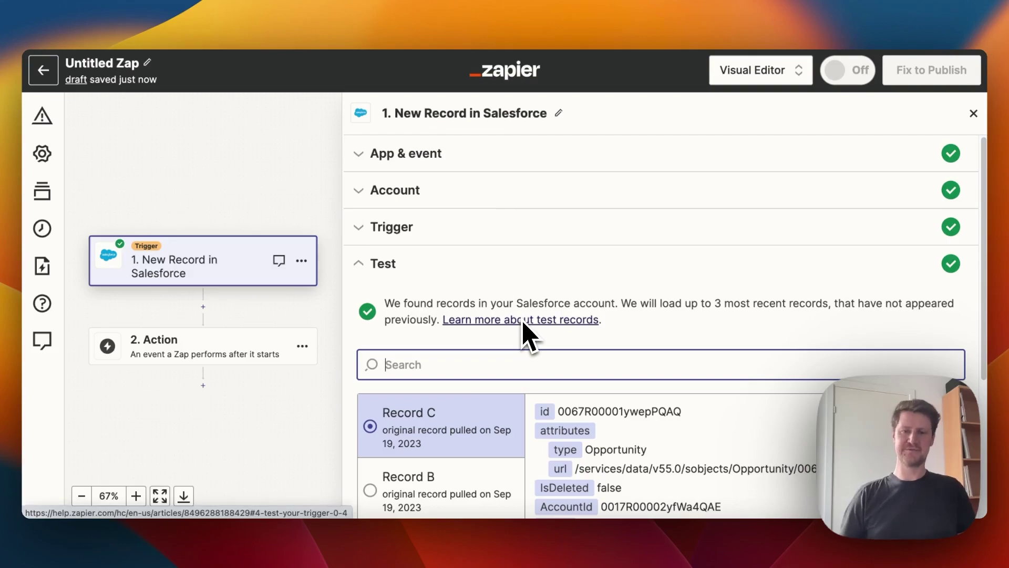
scroll(743, 326, down, 5)
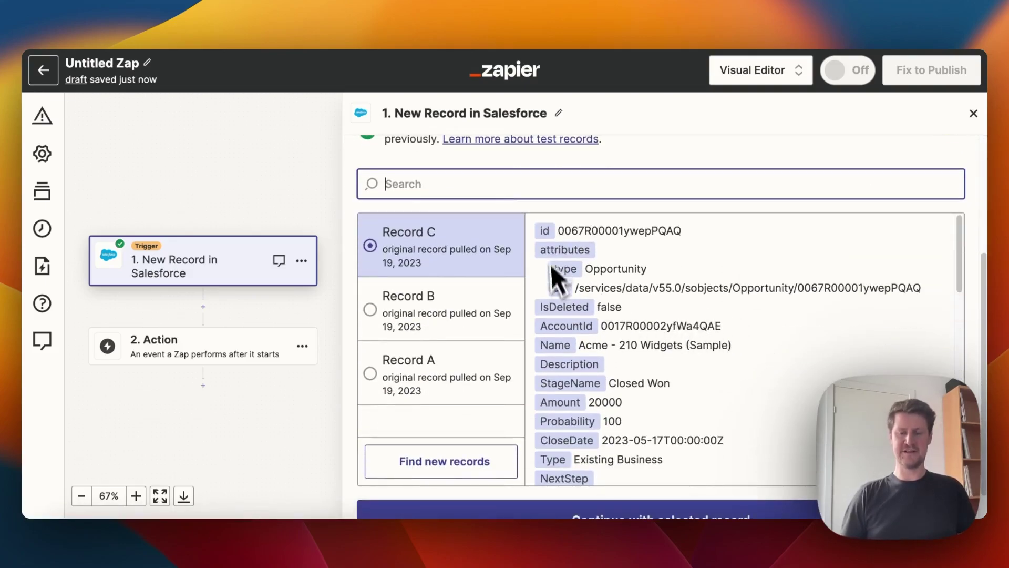
scroll(578, 347, down, 7)
scroll(642, 368, down, 8)
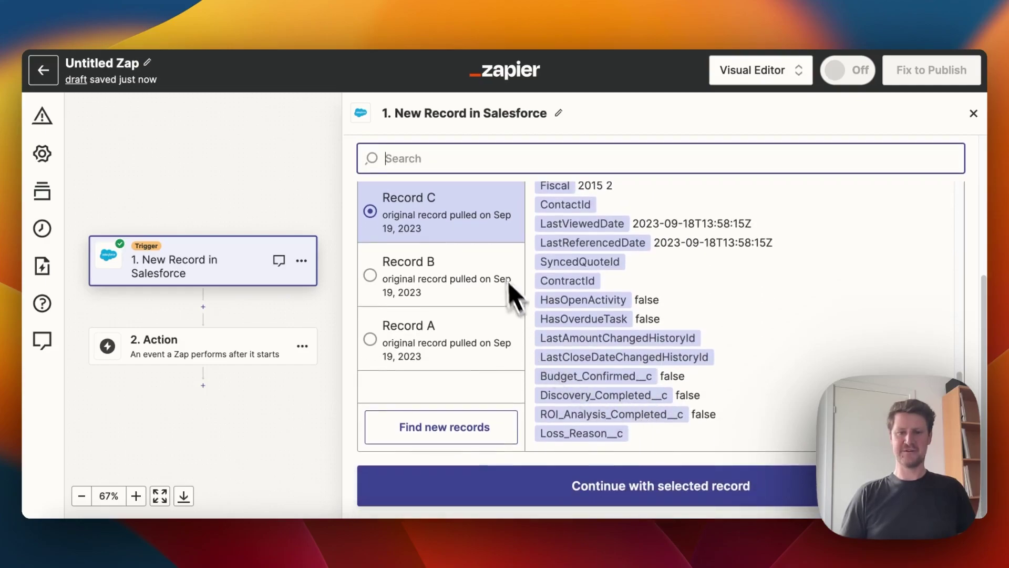
click(661, 491)
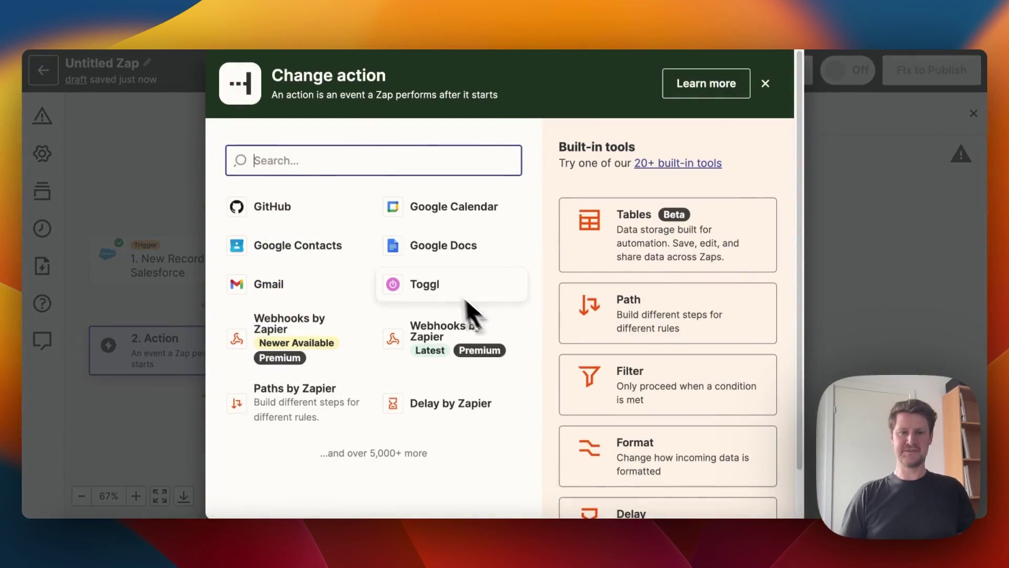
- Add a Salesforce action with the Find Record event and continue with the connected Salesforce account
text(Salesfo)
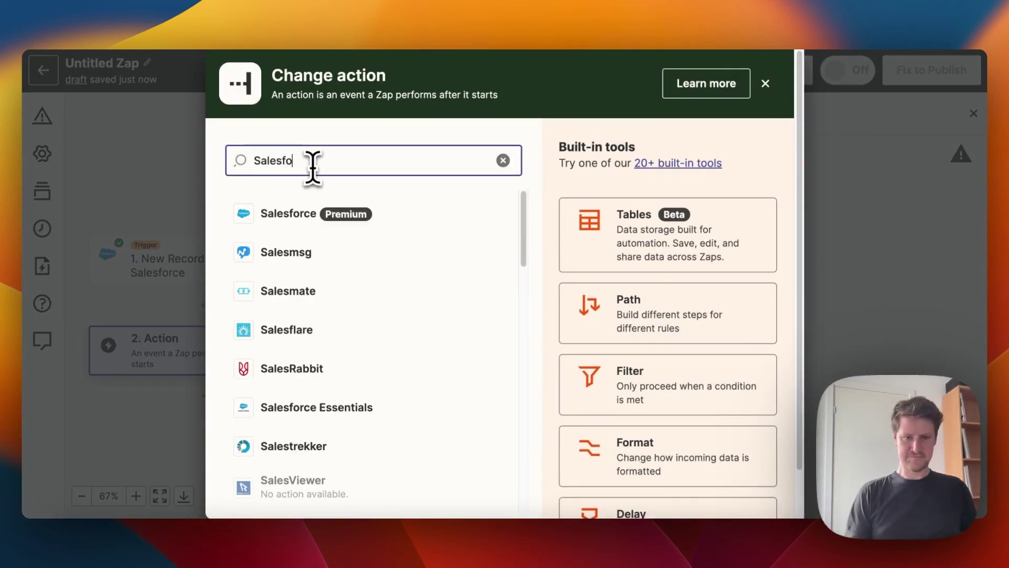
click(283, 216)
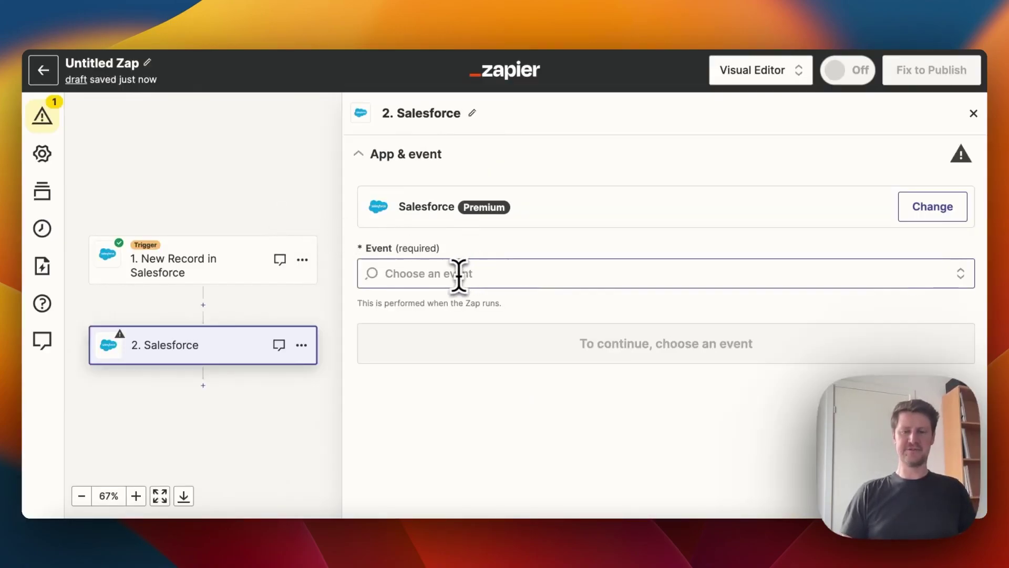
click(503, 276)
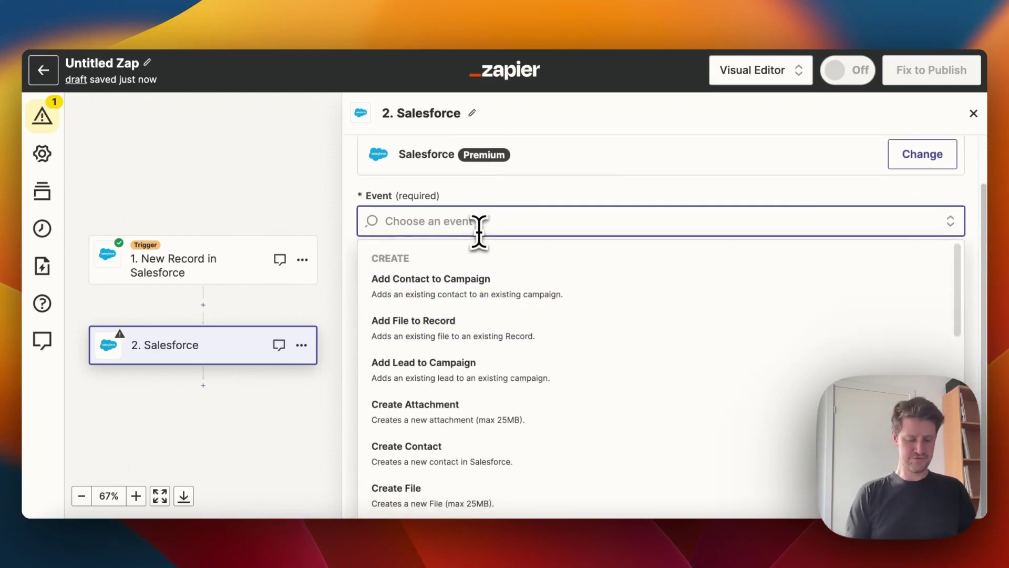
text(Find)
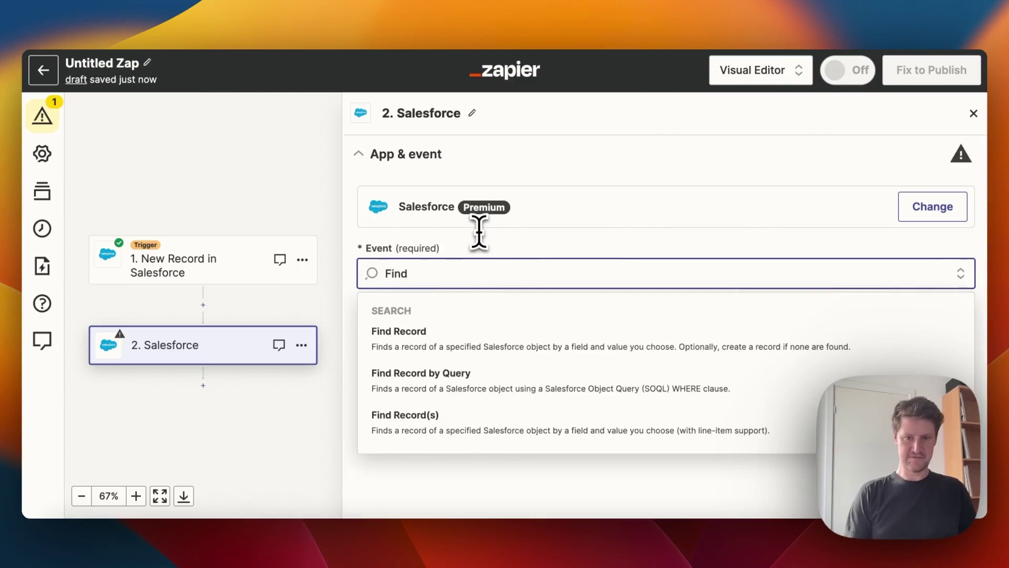
click(431, 335)
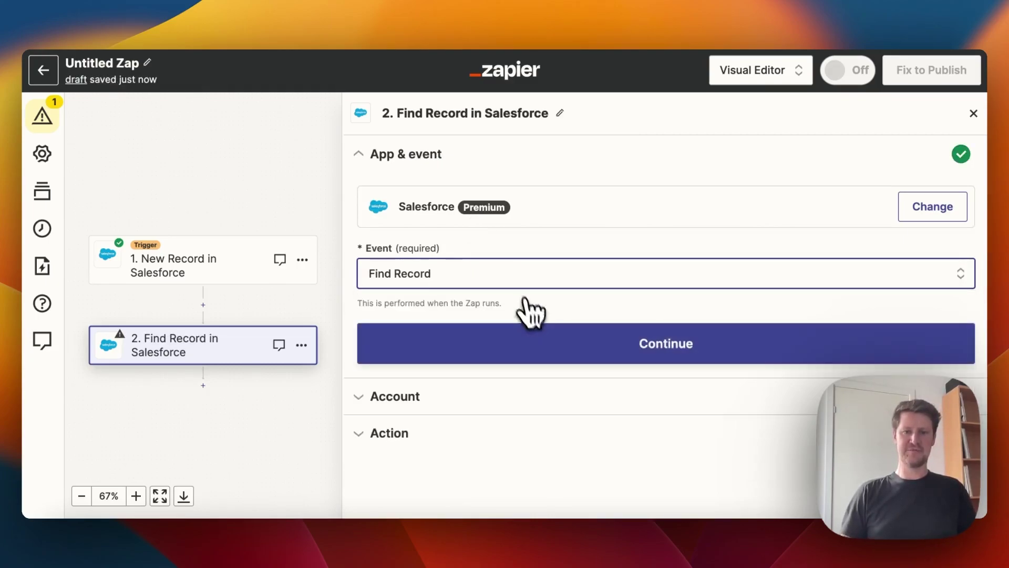
click(561, 357)
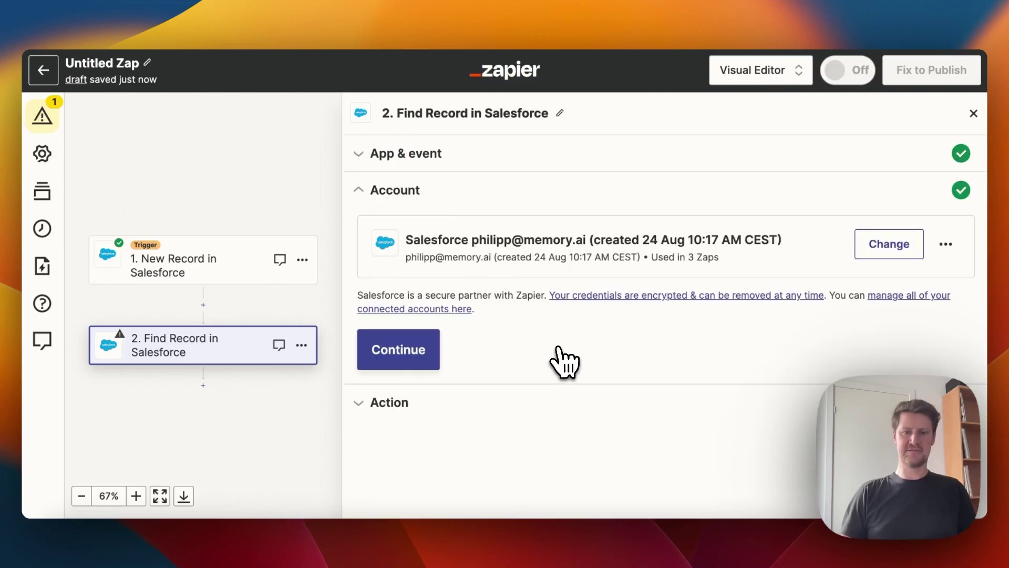
click(428, 362)
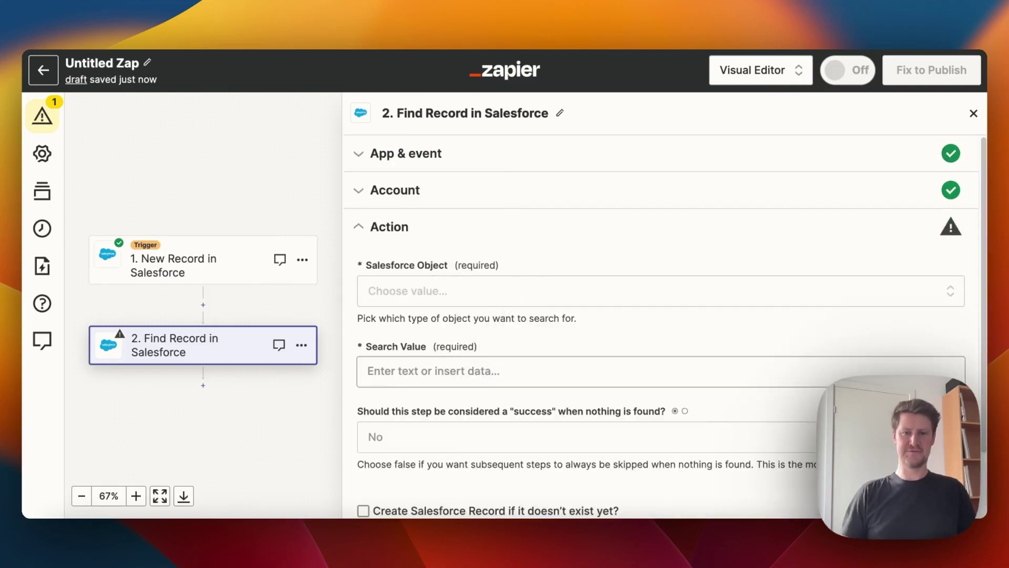
- Configure the Find Record action to search the Account object by Account ID
click(472, 297)
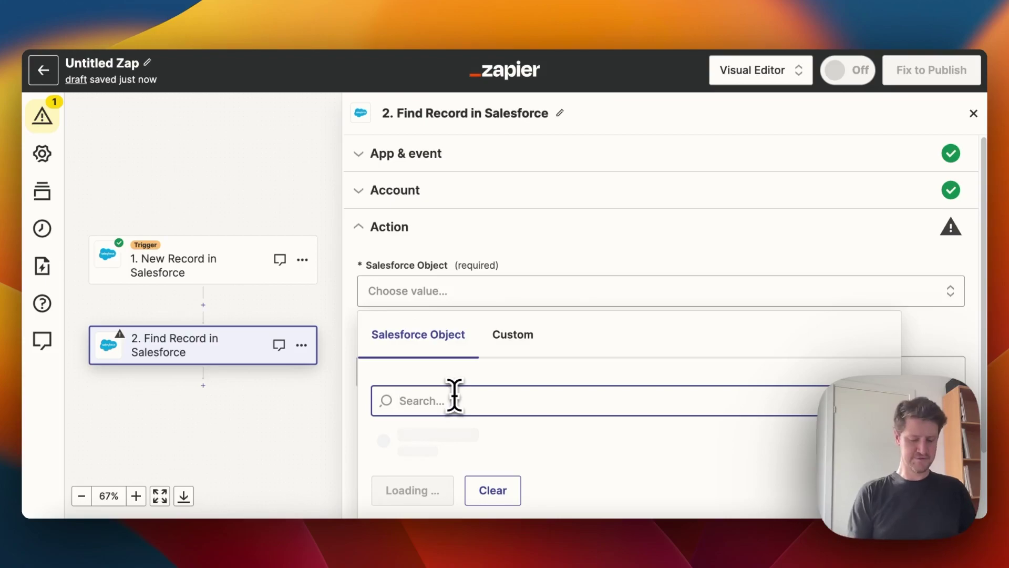
text(Account)
click(453, 430)
click(445, 371)
click(468, 379)
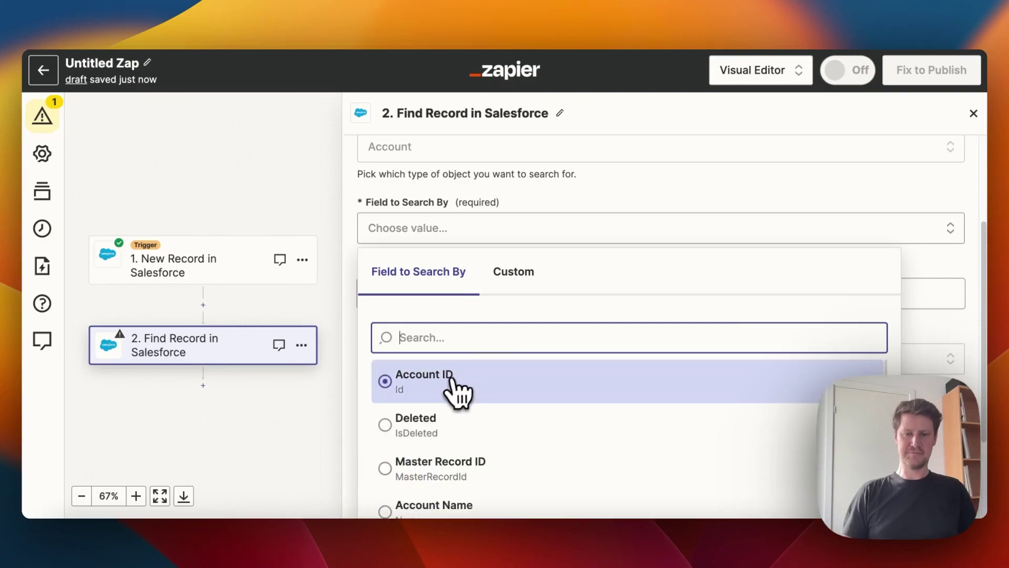
click(454, 389)
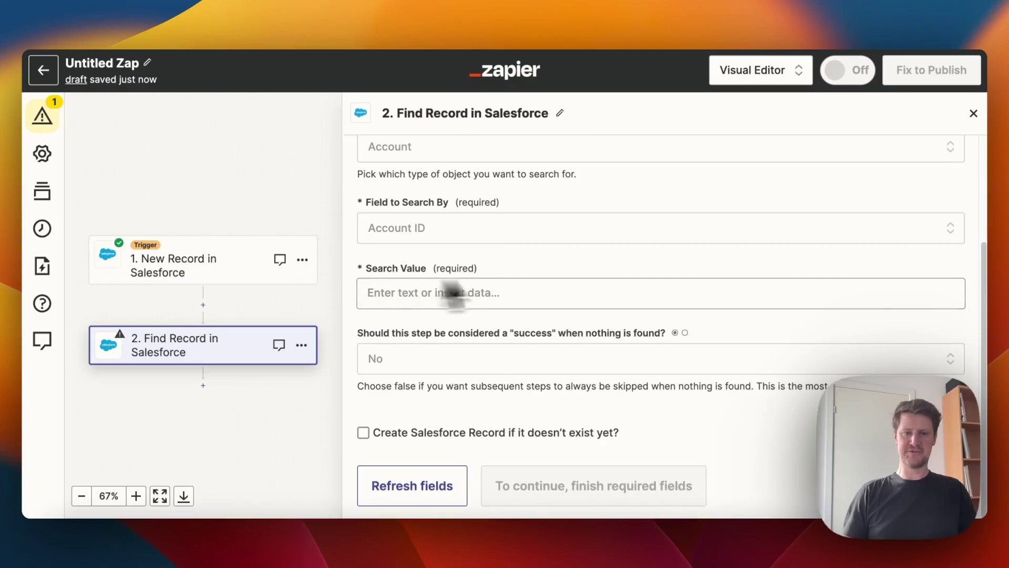
- Map the search value to the Account Id from the New Record trigger and continue to the test stage
click(487, 295)
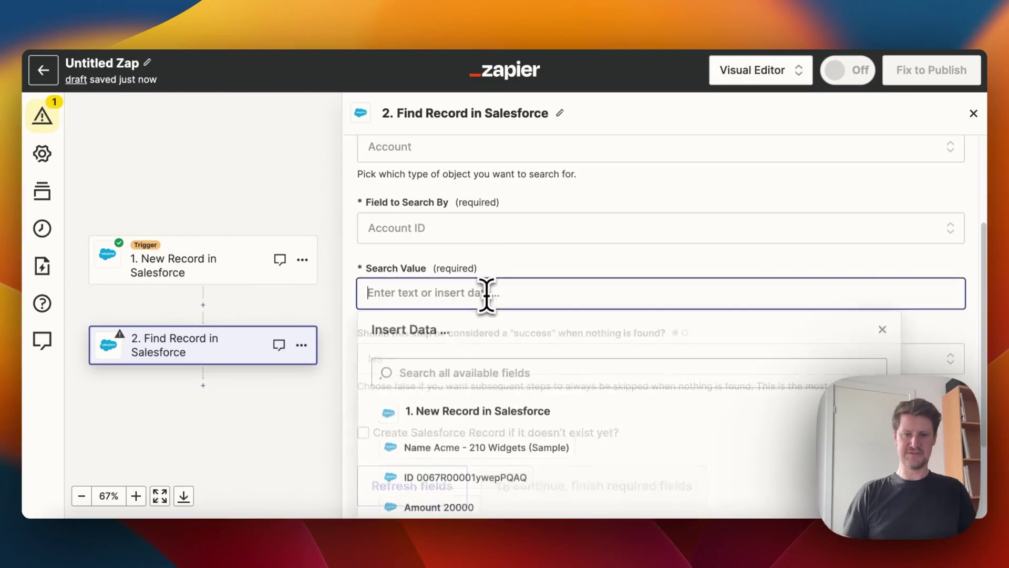
scroll(526, 336, down, 1)
scroll(528, 344, down, 3)
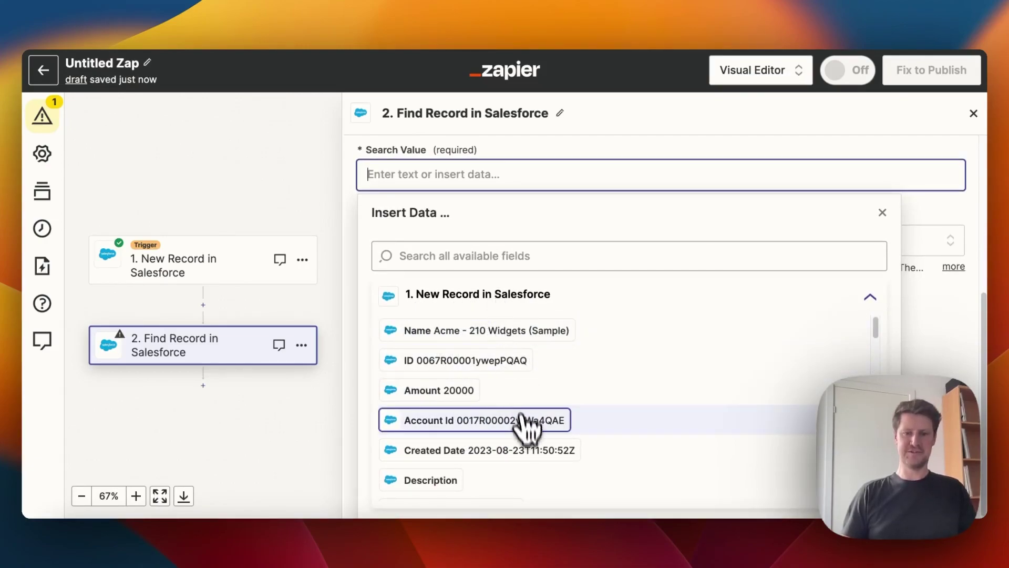
click(525, 433)
click(351, 222)
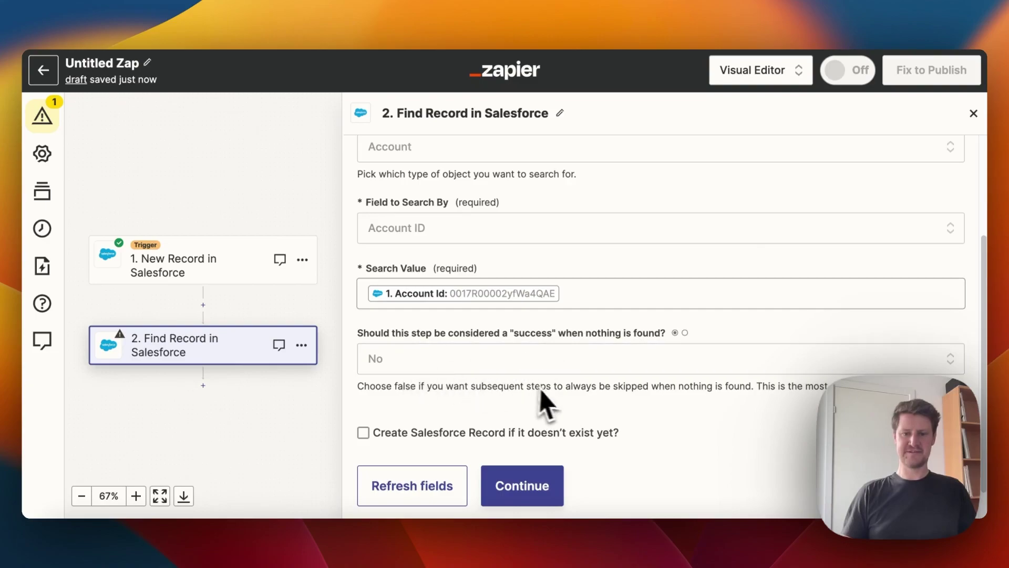
scroll(552, 395, down, 1)
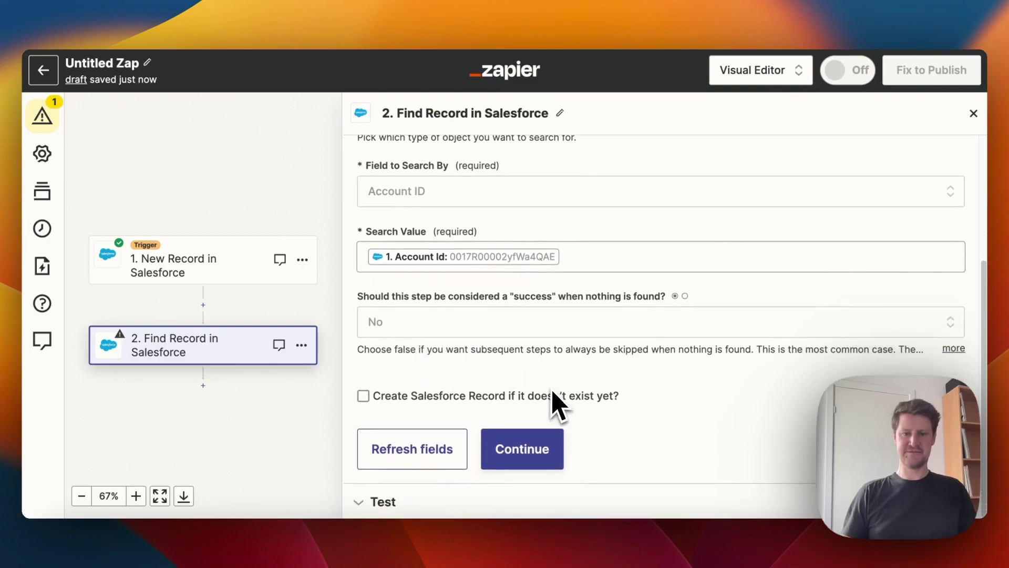
click(525, 457)
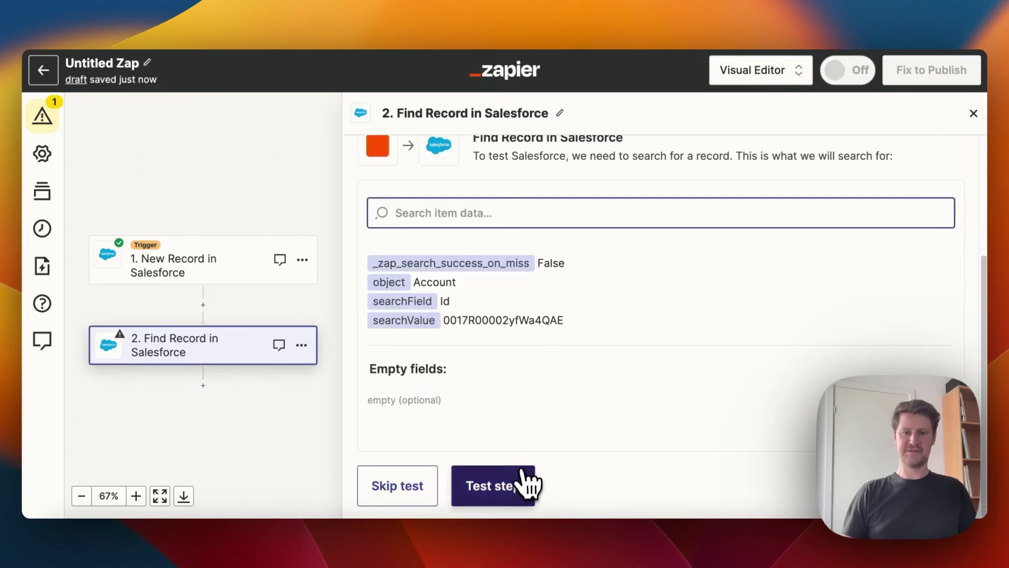
- Test the Find Record step and review the account data it returns
click(523, 479)
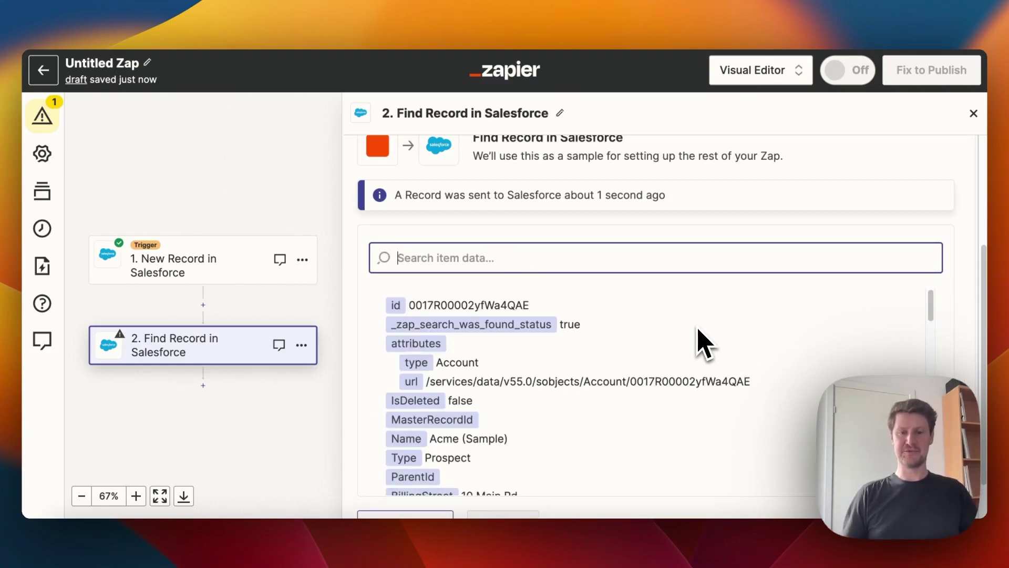
scroll(703, 345, down, 15)
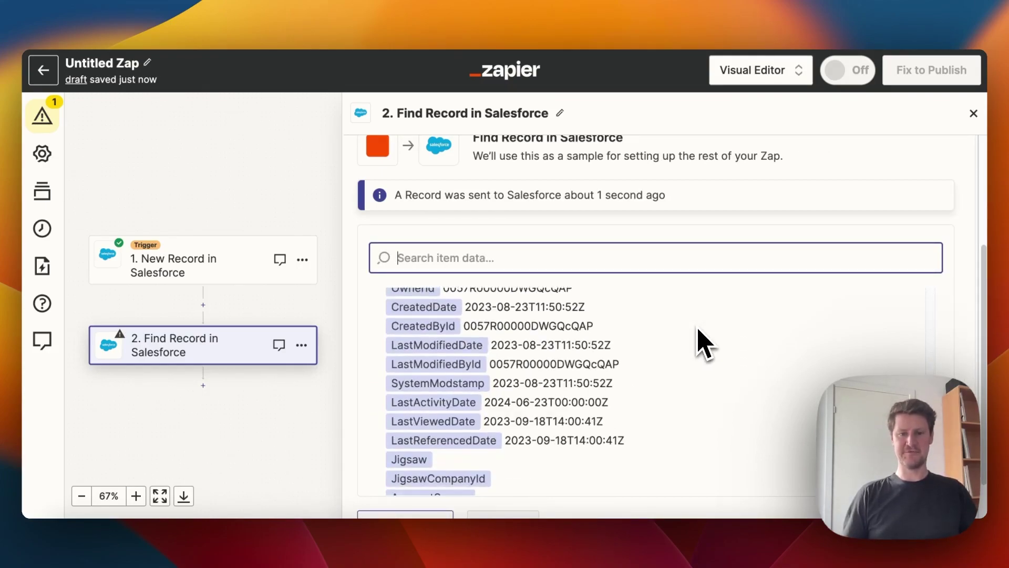
scroll(703, 345, up, 15)
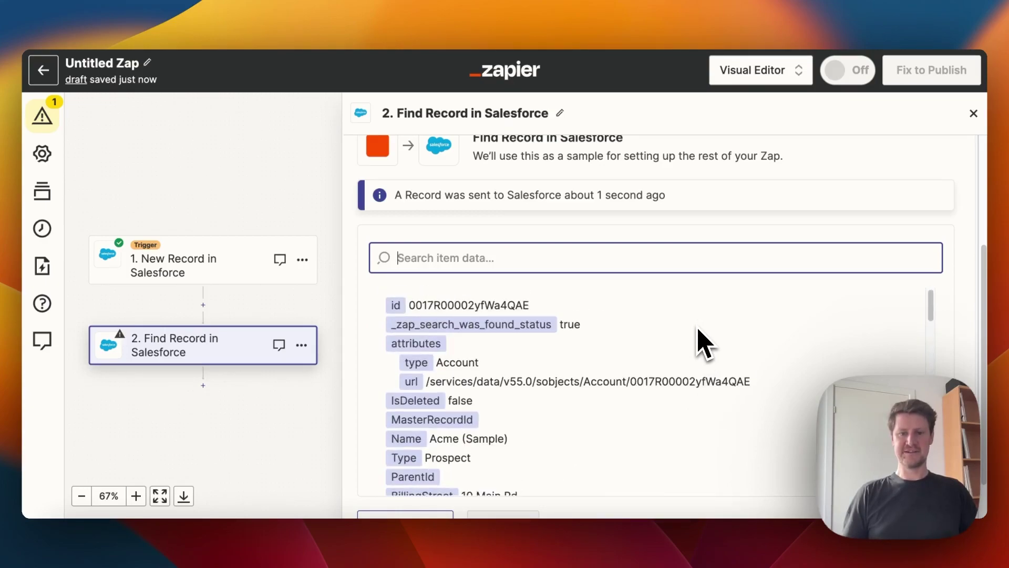
- Examine the account name and the remaining fields in the record returned by the Salesforce Find Record test
scroll(704, 344, down, 4)
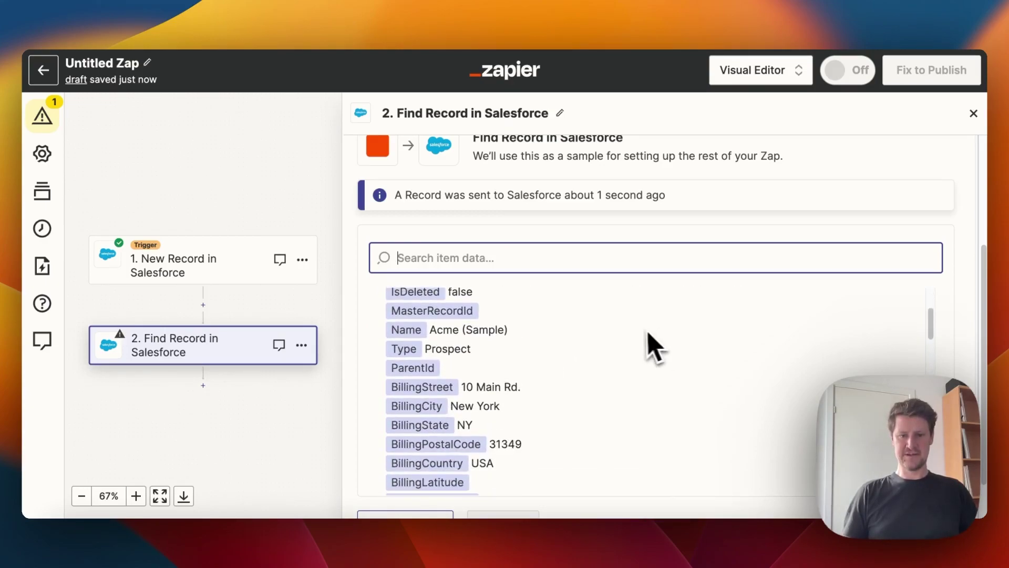
drag(508, 330, 429, 332)
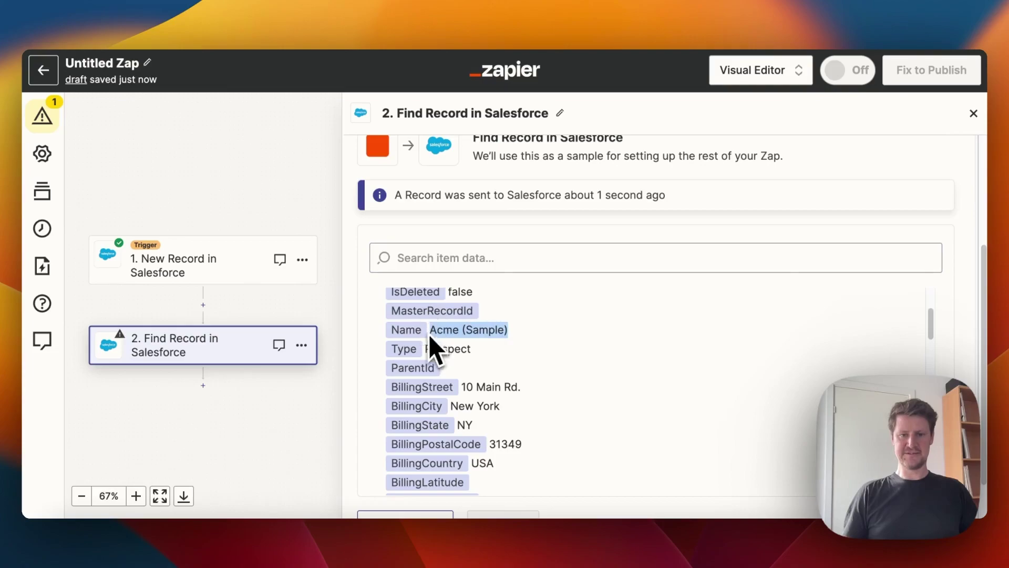
scroll(613, 354, down, 10)
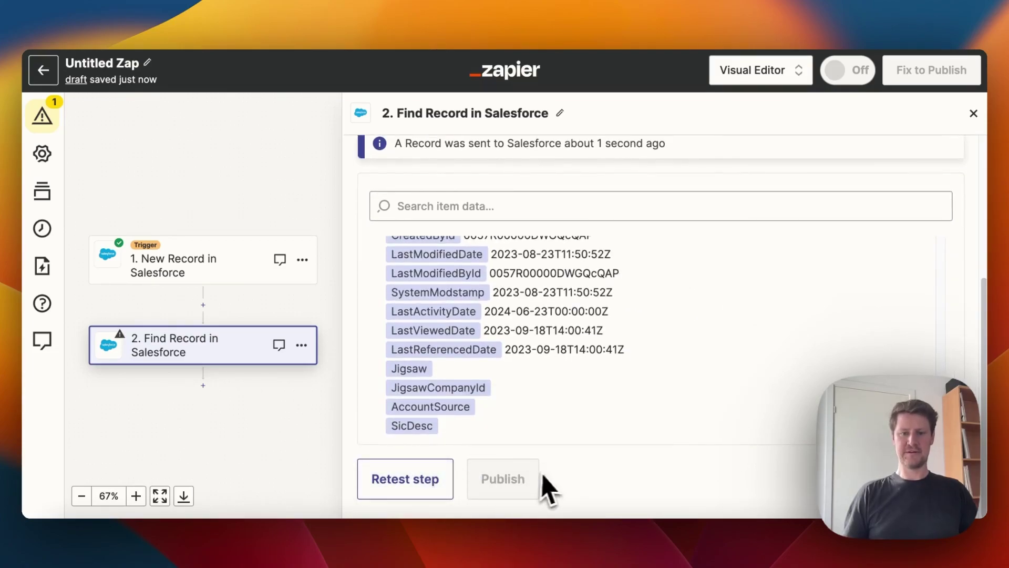
- Add an action after the Salesforce Find Record step using the latest version of Timely Time Tracking
click(204, 387)
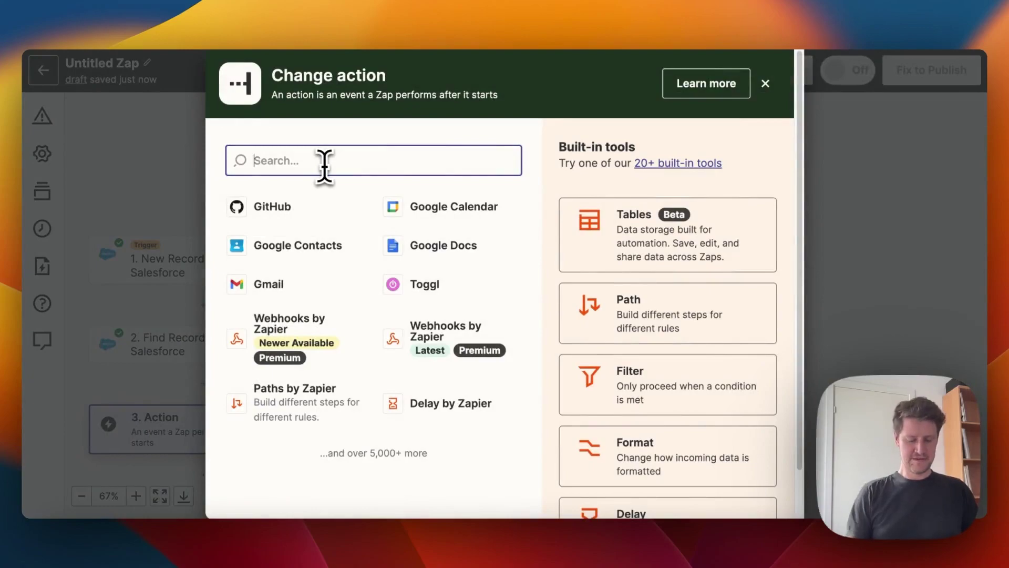
text(Timel)
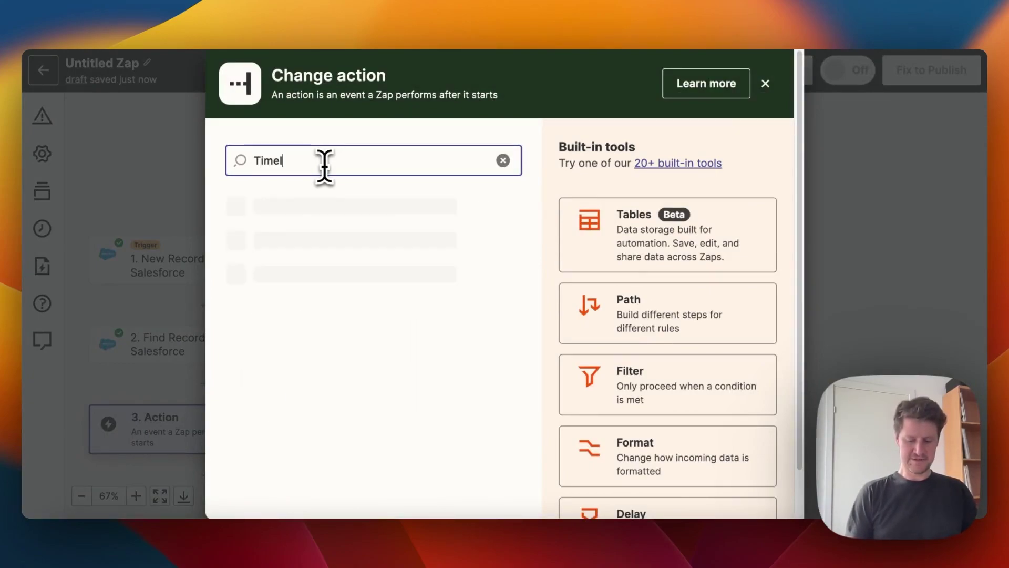
text(y Time)
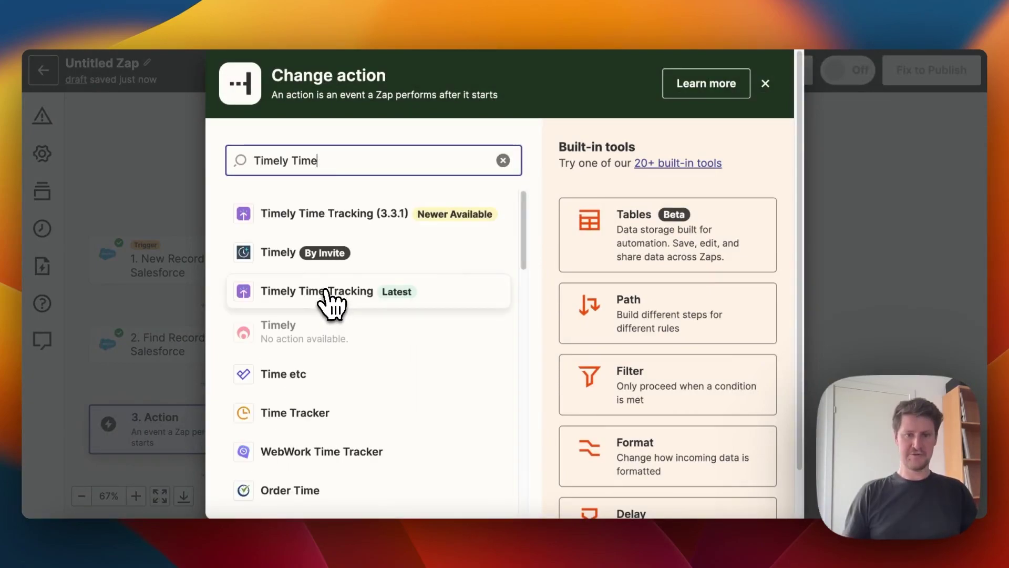
click(325, 292)
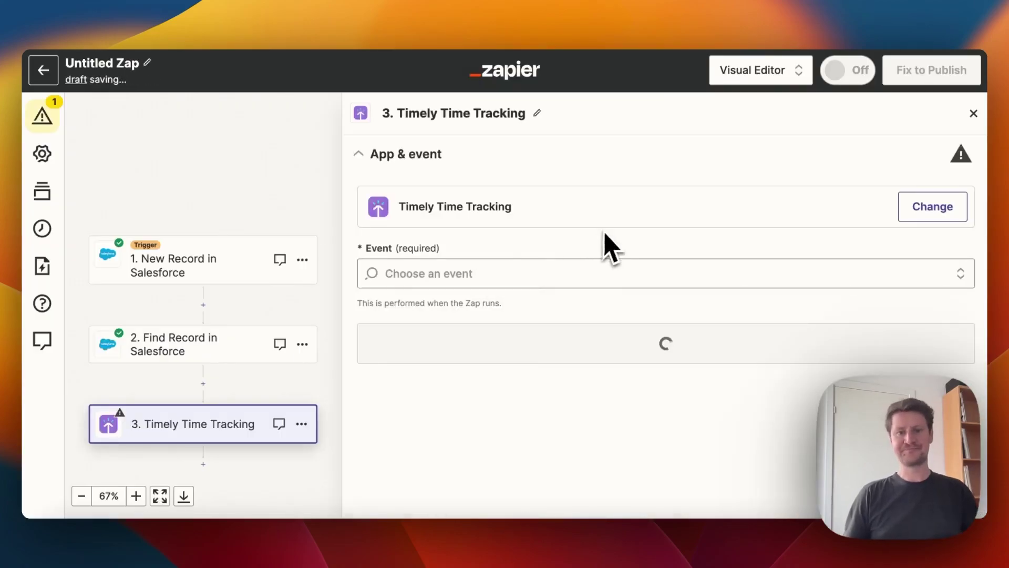
- Set the Timely action's event to Find Client and continue with the connected Timely account
click(550, 279)
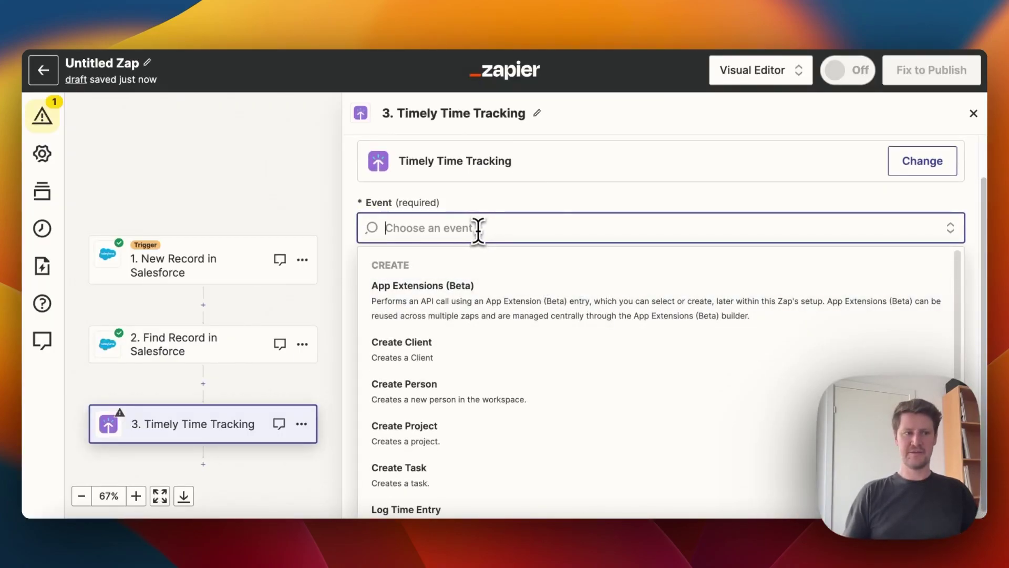
text(Find)
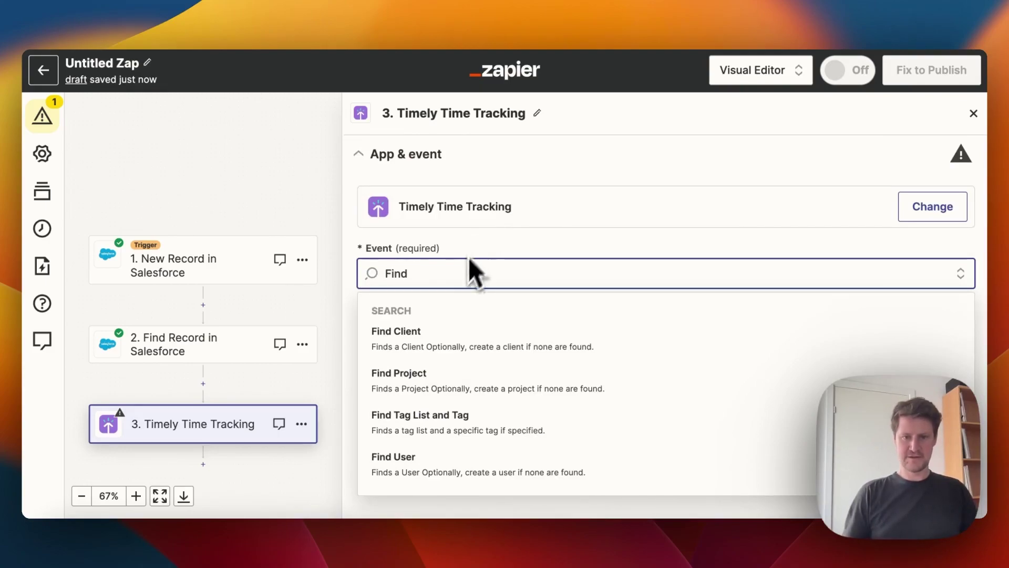
click(449, 342)
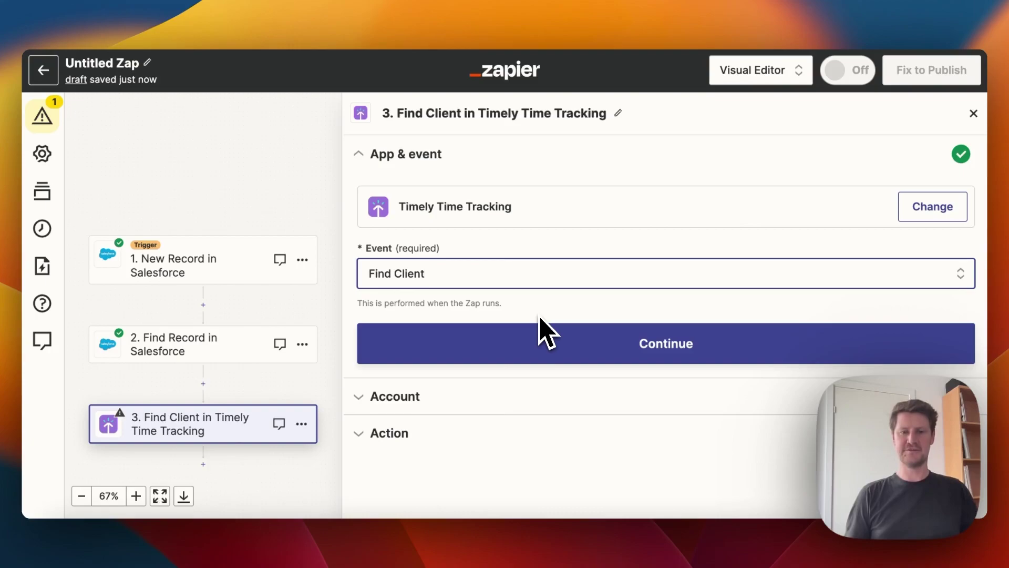
click(571, 357)
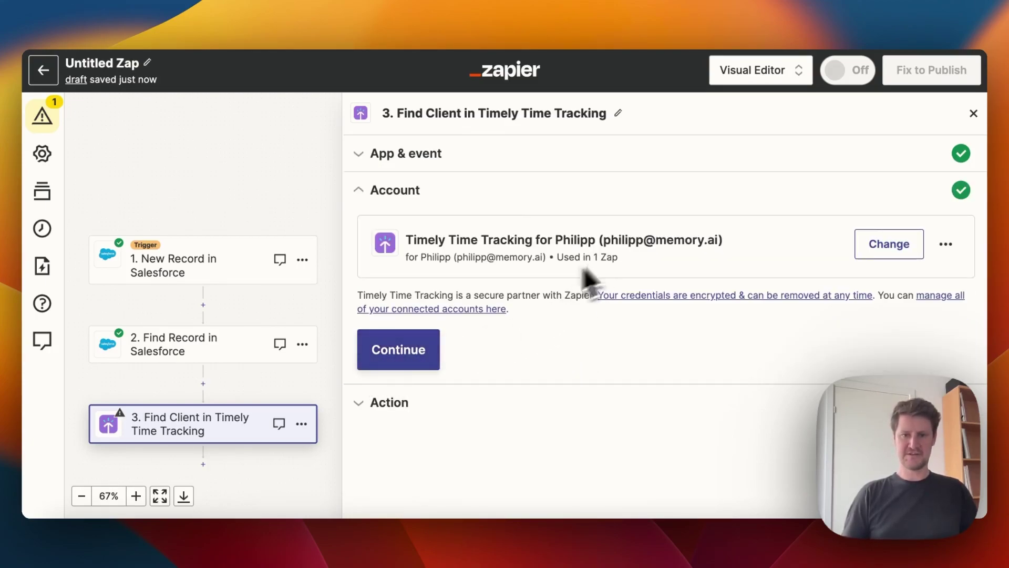
click(415, 363)
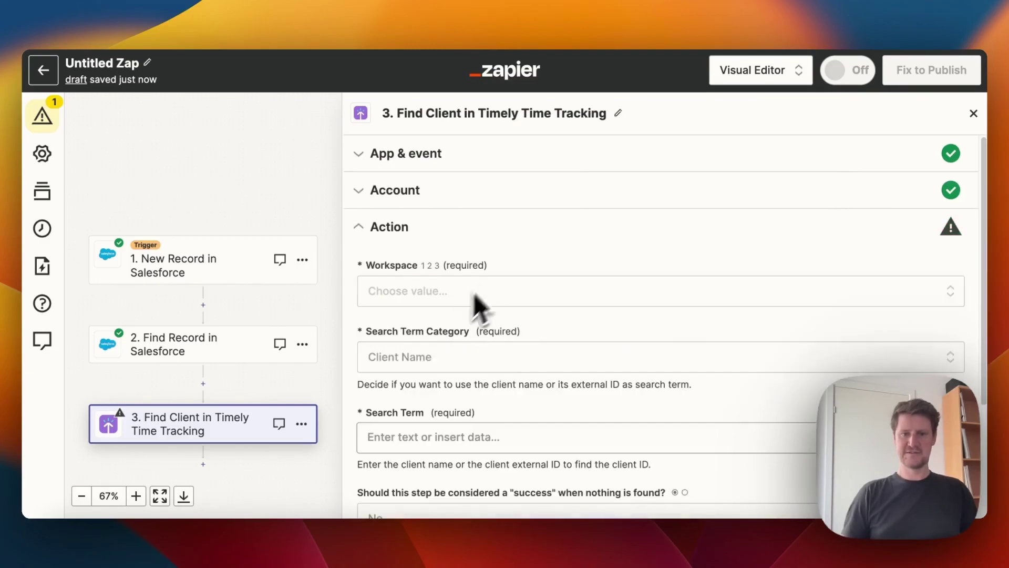
- Select the workspace named Workspace and map the client search term to the Name from the Salesforce Find Record step
click(489, 295)
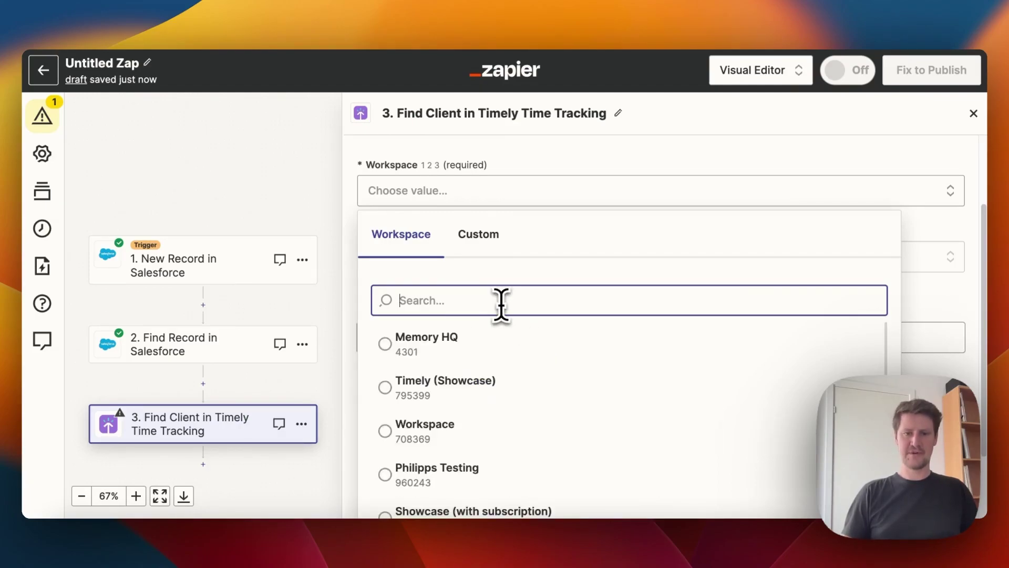
click(454, 436)
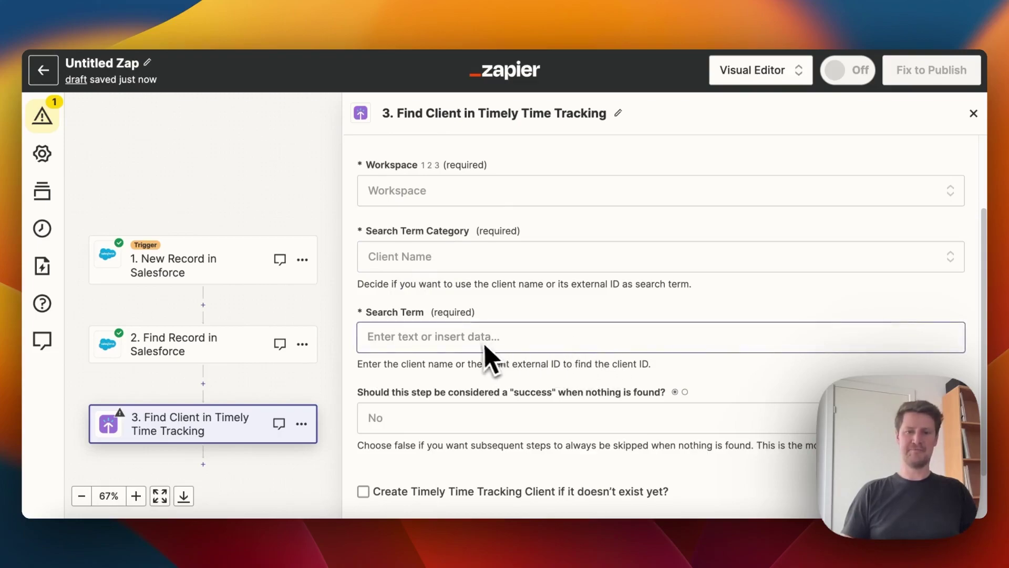
click(469, 342)
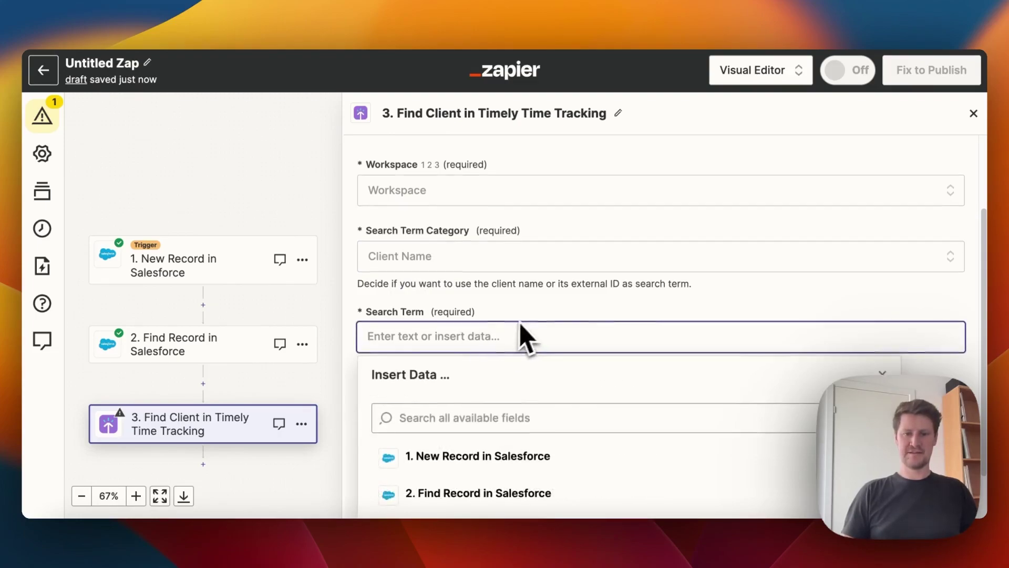
click(499, 439)
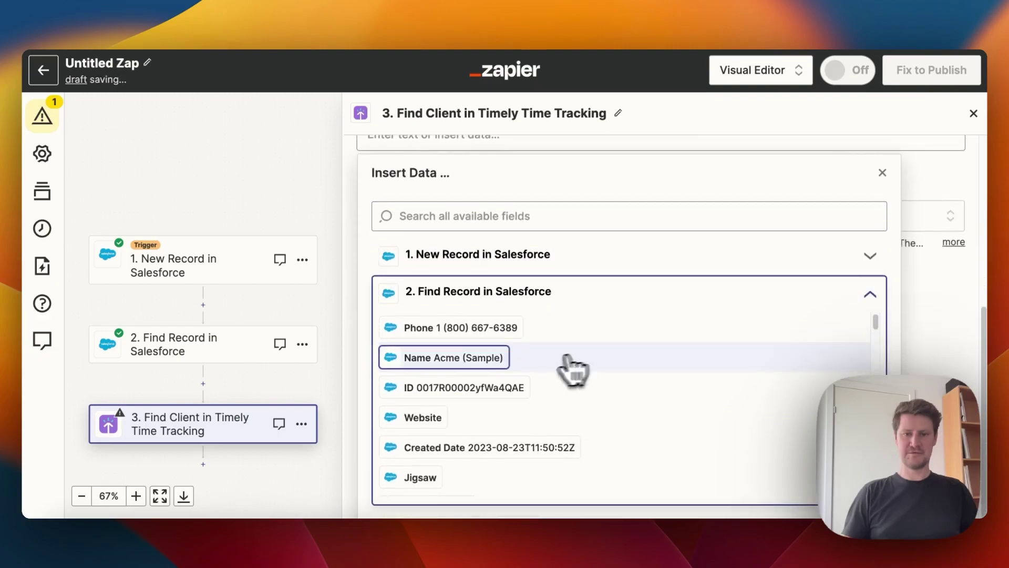
click(472, 364)
scroll(638, 287, down, 2)
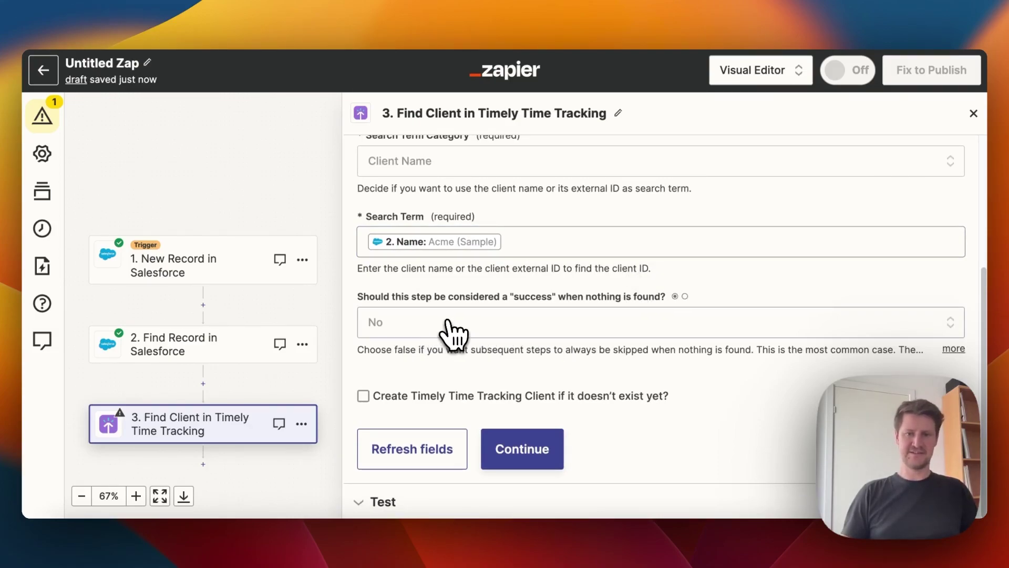
- Treat the Find Client step as a success when nothing is found and enable creating the client if it doesn't exist yet
click(489, 331)
scroll(494, 347, down, 2)
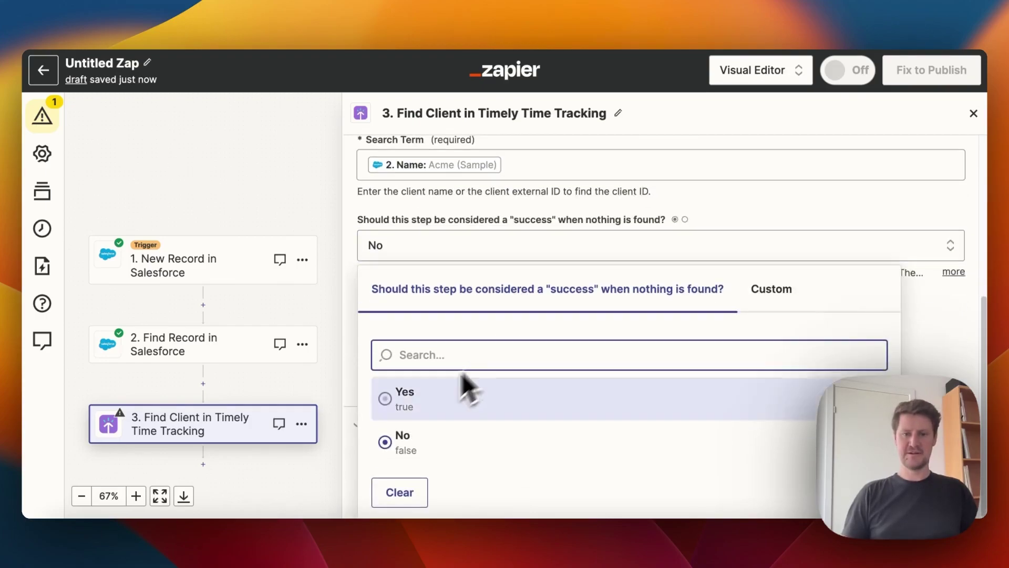
click(412, 404)
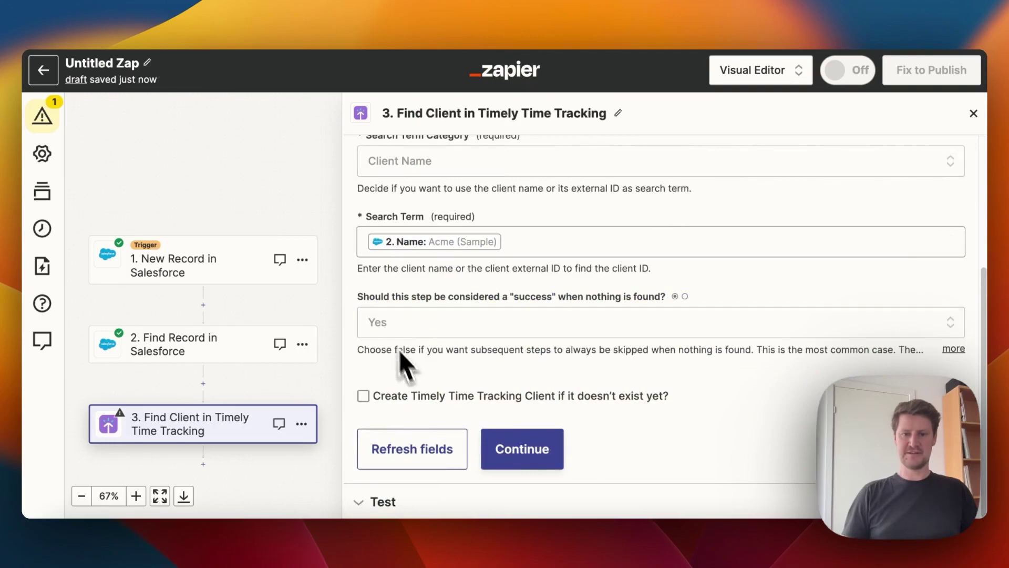
click(363, 396)
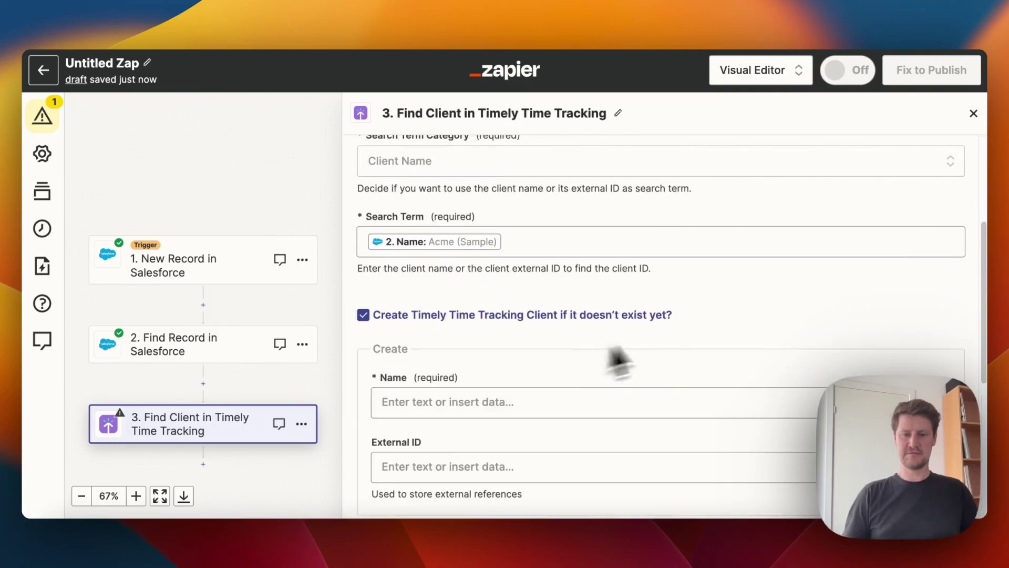
- Map the name of the client to create to the Name from the Salesforce Find Record step
scroll(713, 330, down, 3)
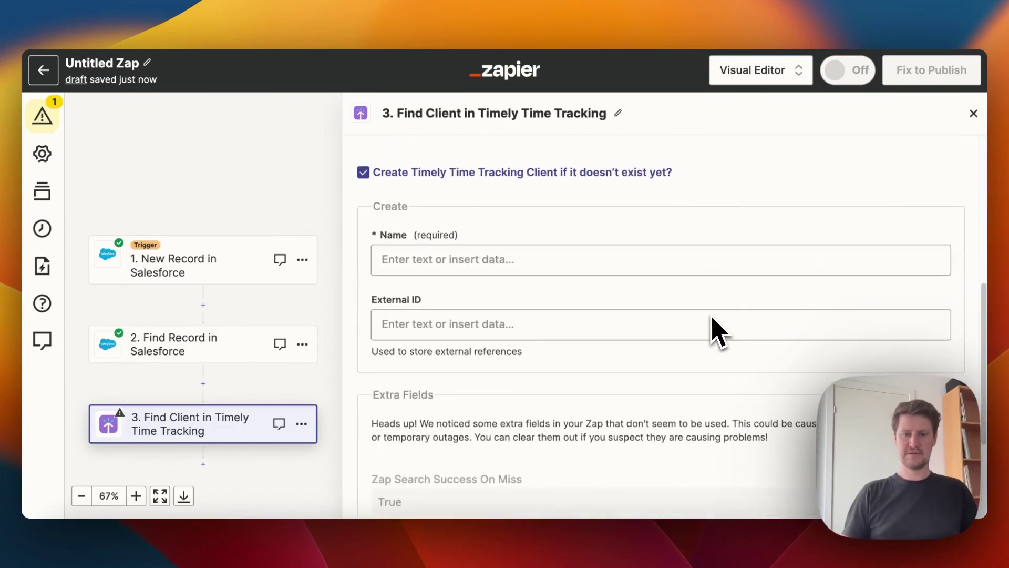
click(505, 258)
click(482, 417)
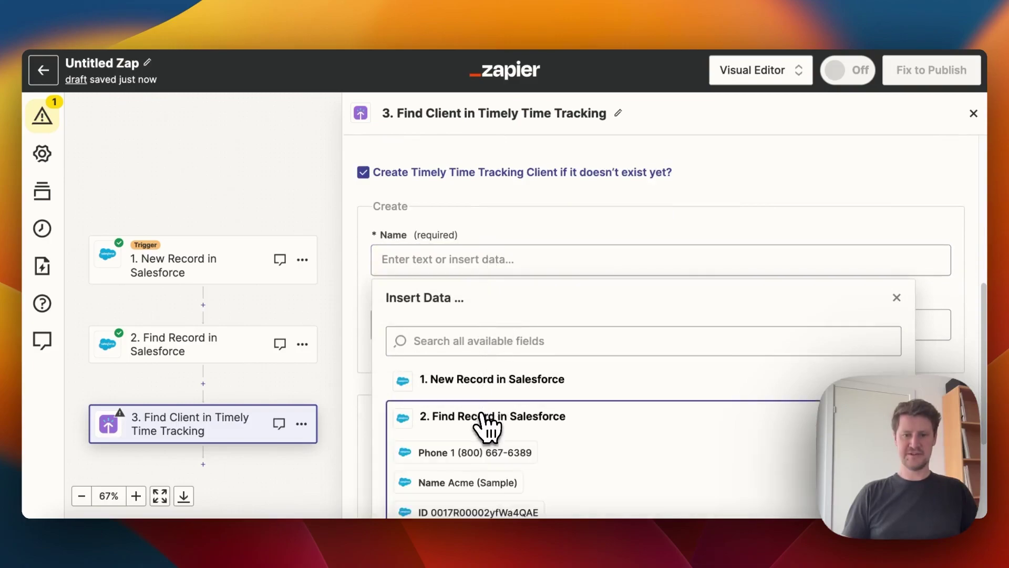
scroll(503, 426, down, 2)
click(483, 403)
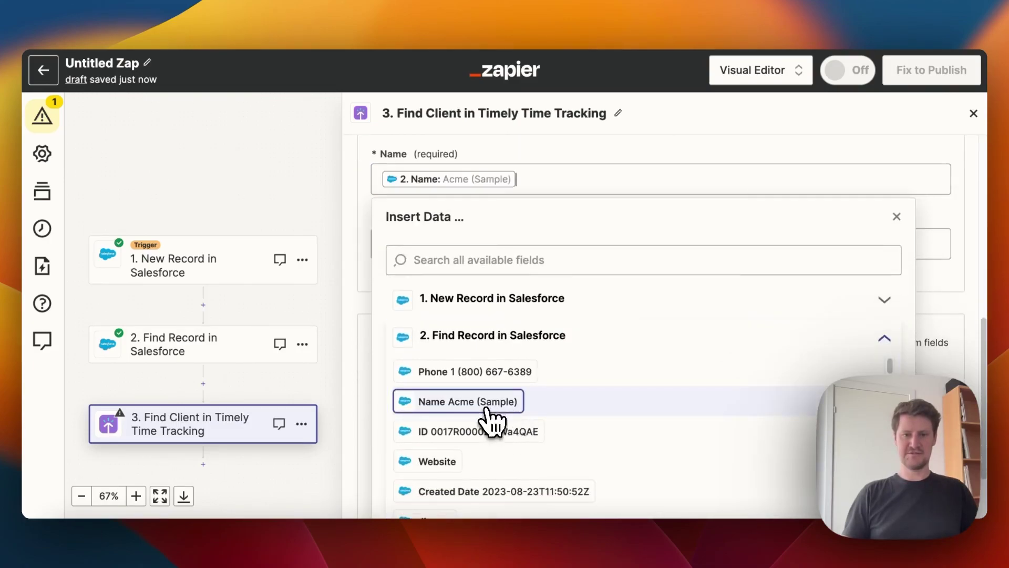
click(363, 214)
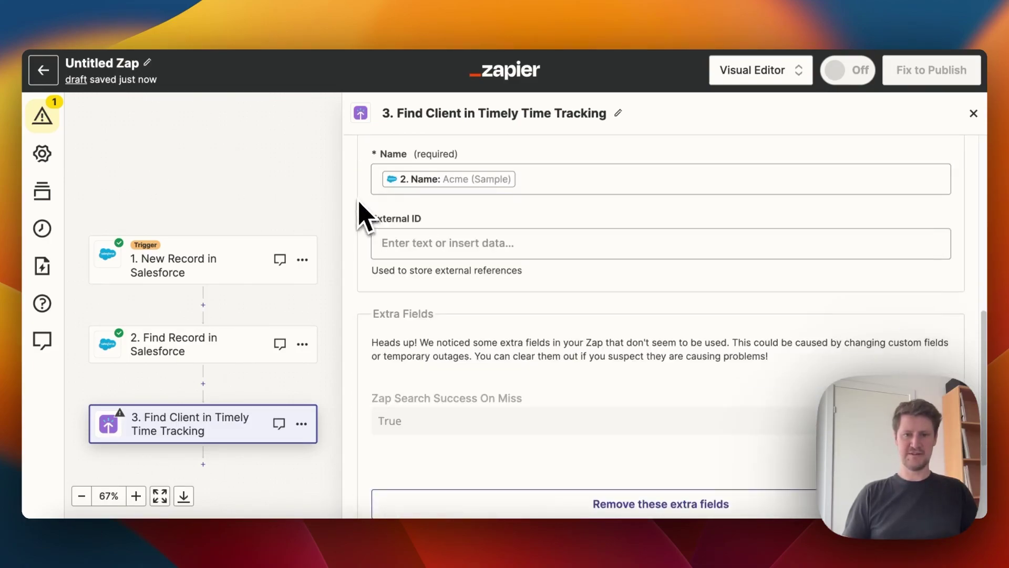
- Map the new client's External ID to the ID from the Salesforce Find Record step
click(430, 244)
click(514, 416)
scroll(578, 389, down, 2)
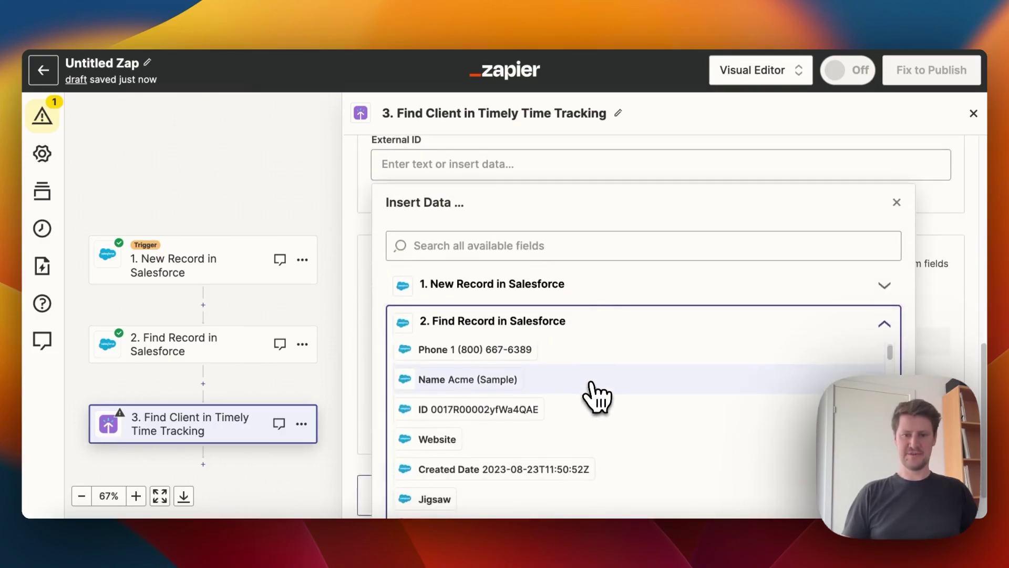
scroll(594, 389, down, 1)
click(491, 382)
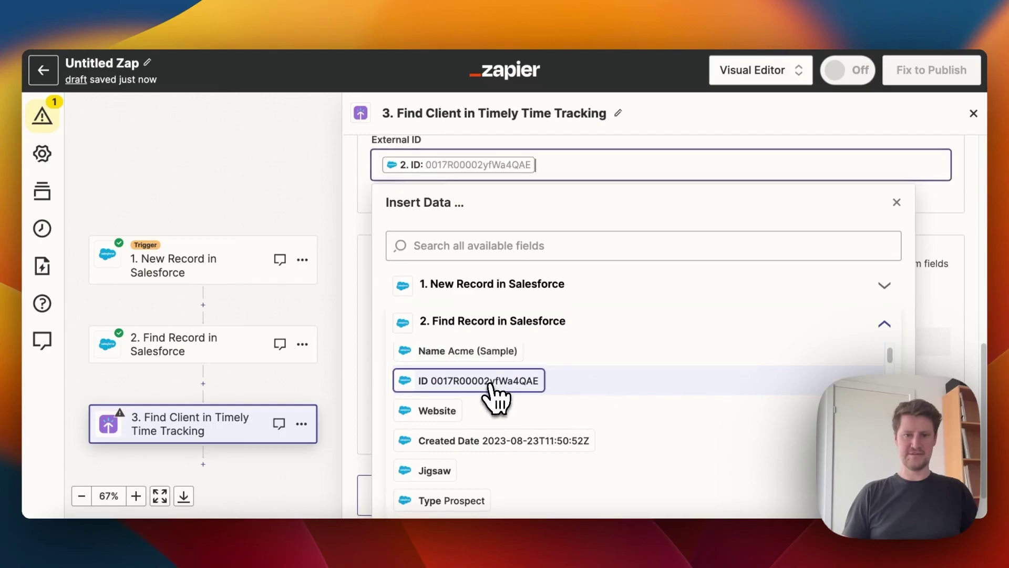
click(361, 223)
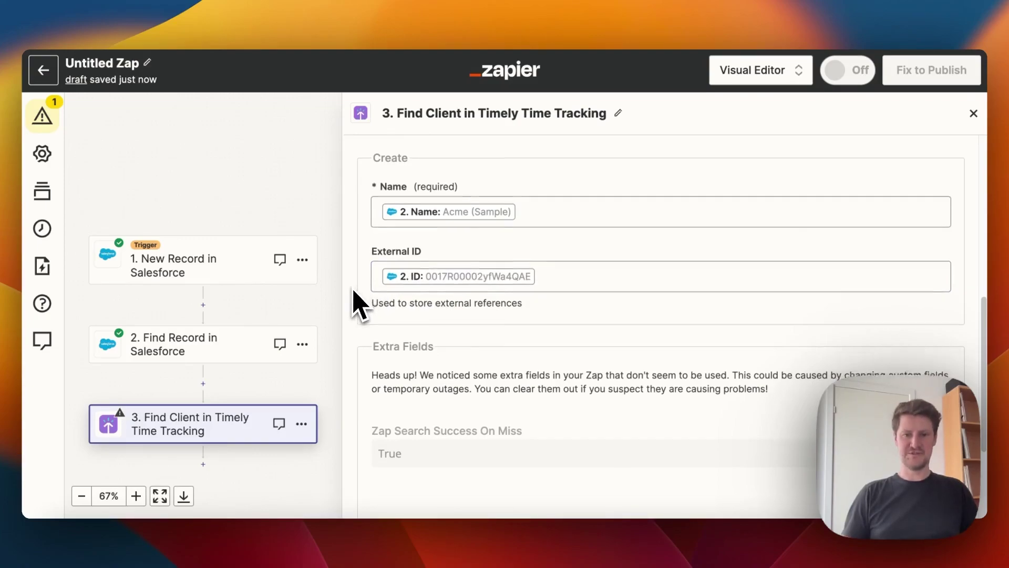
- Continue to the test stage and test the Find Client step
scroll(357, 299, down, 3)
click(529, 462)
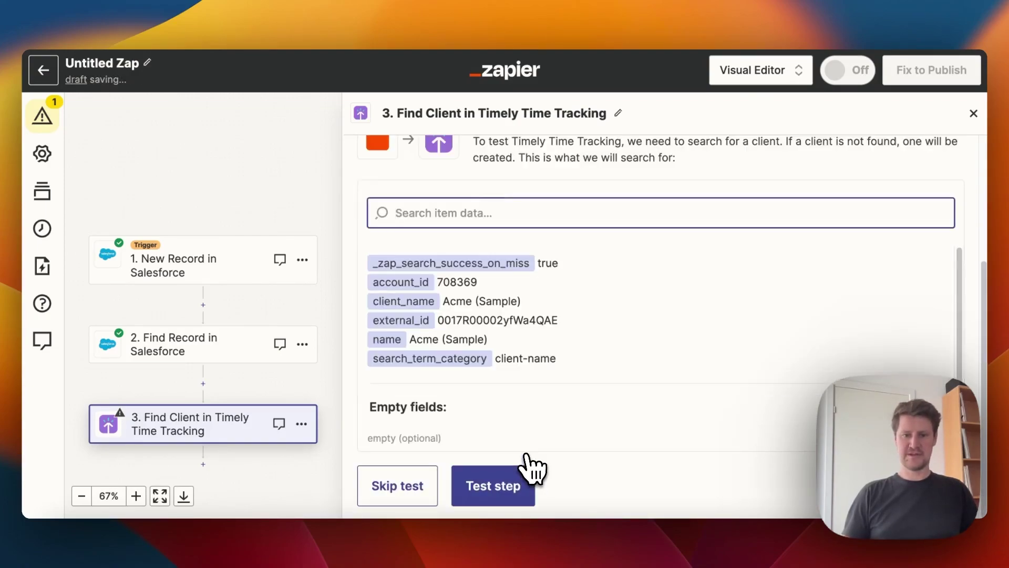
click(492, 485)
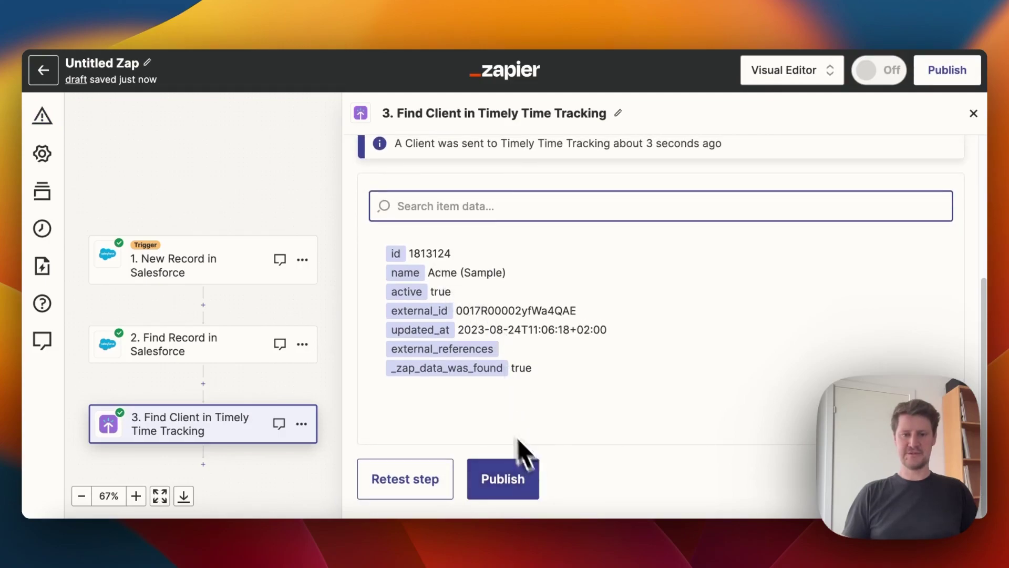
- Add a Salesforce action after the Find Client step and set its event to Find Record
click(203, 464)
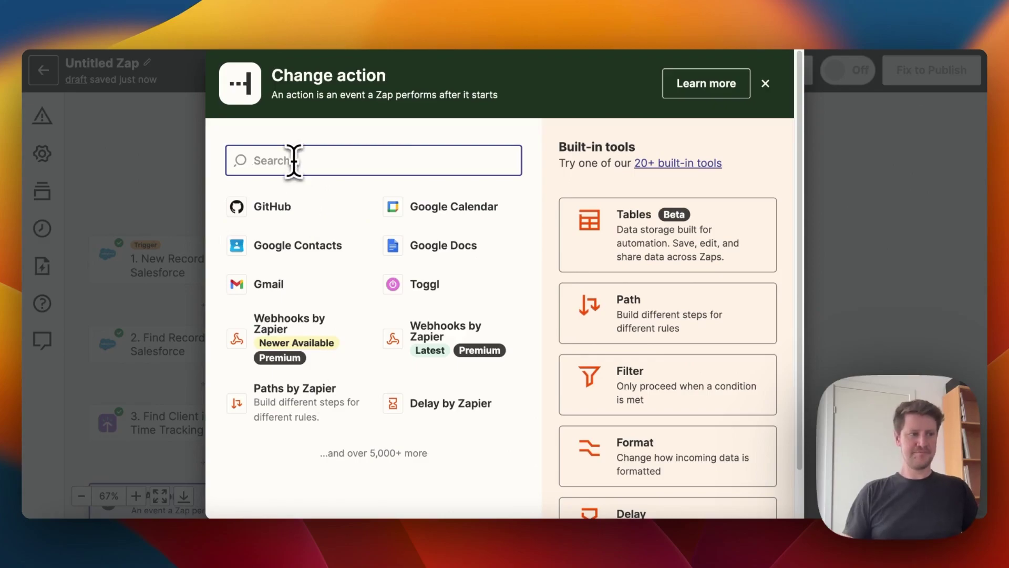
text(Saesforce)
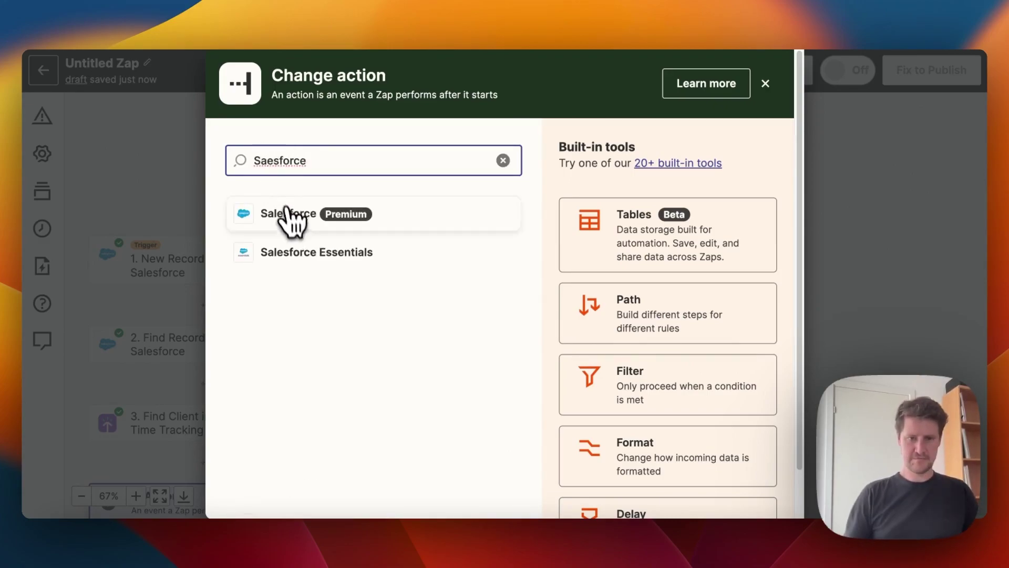
click(287, 210)
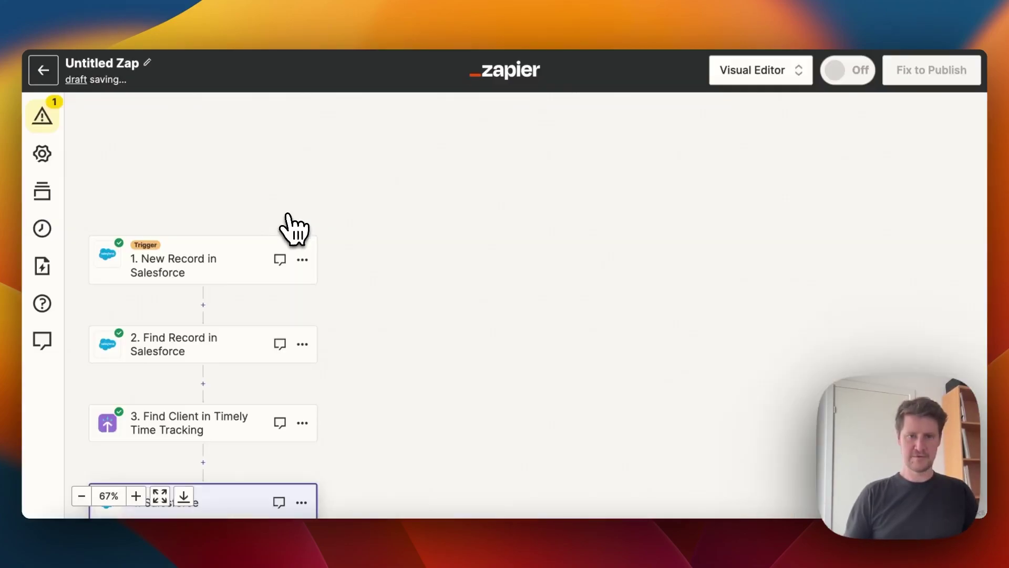
click(463, 274)
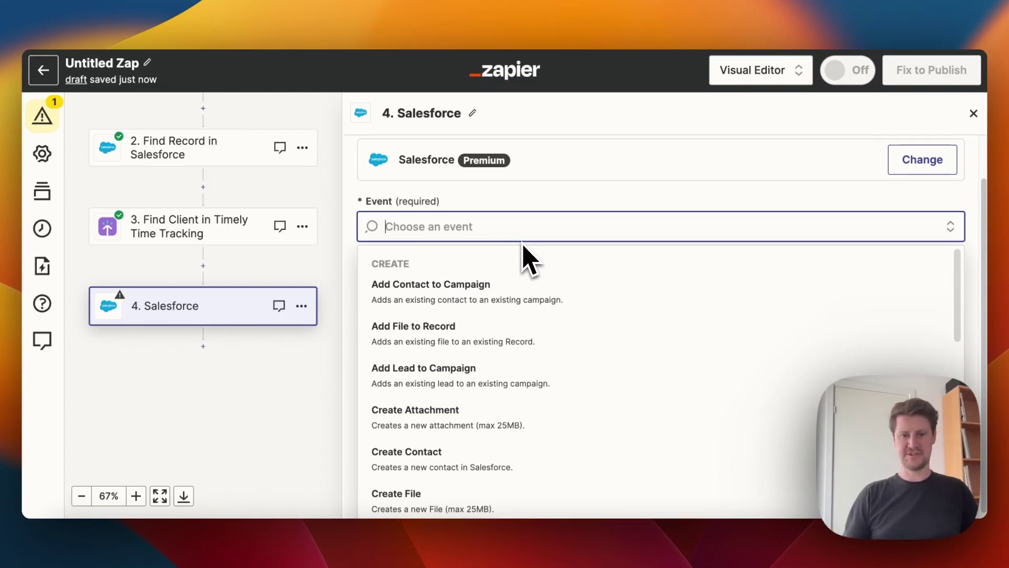
text(Find Record)
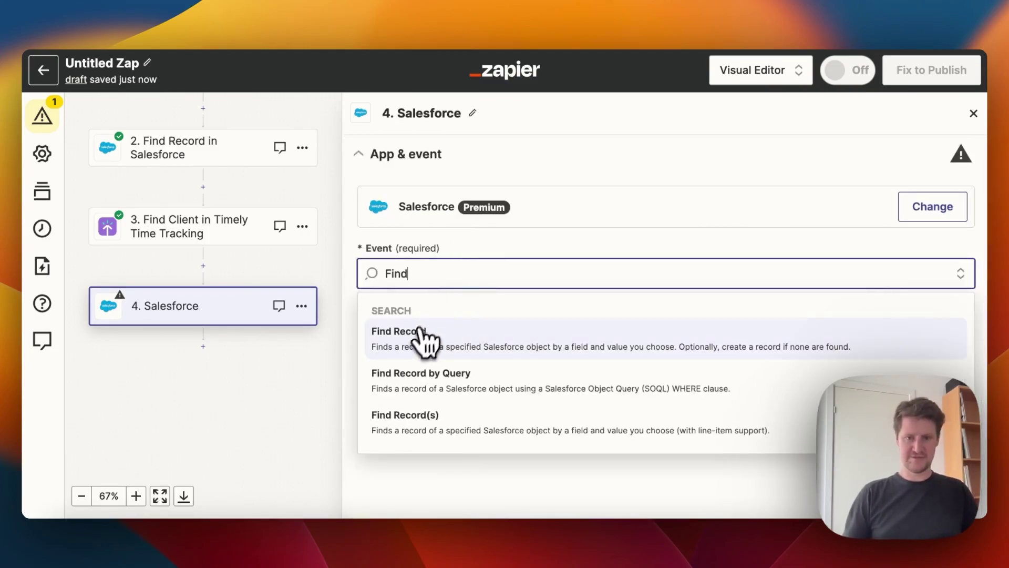
click(415, 333)
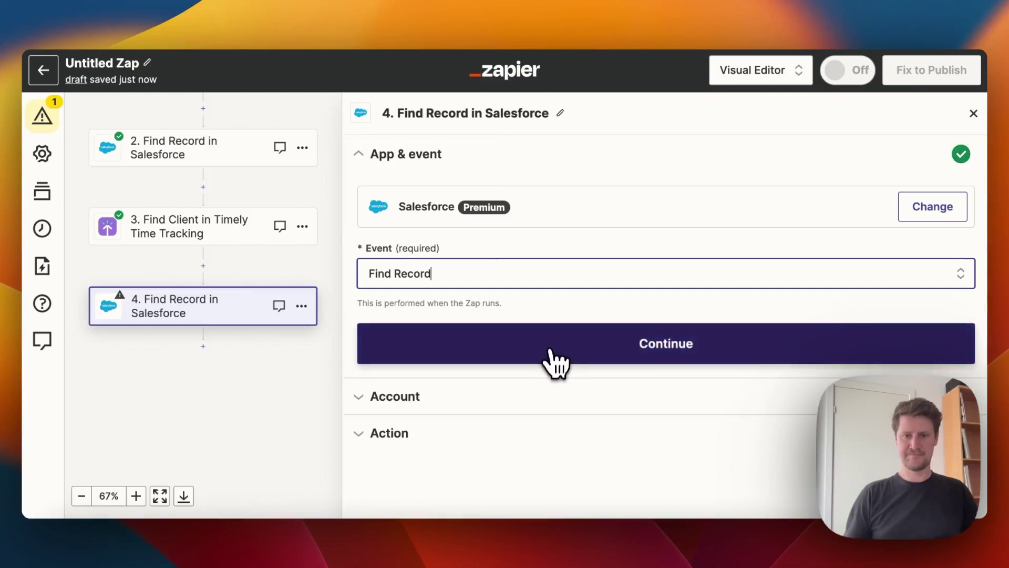
- Continue past the event and account stages of the second Salesforce Find Record step and set its Salesforce Object to User
click(552, 361)
click(400, 351)
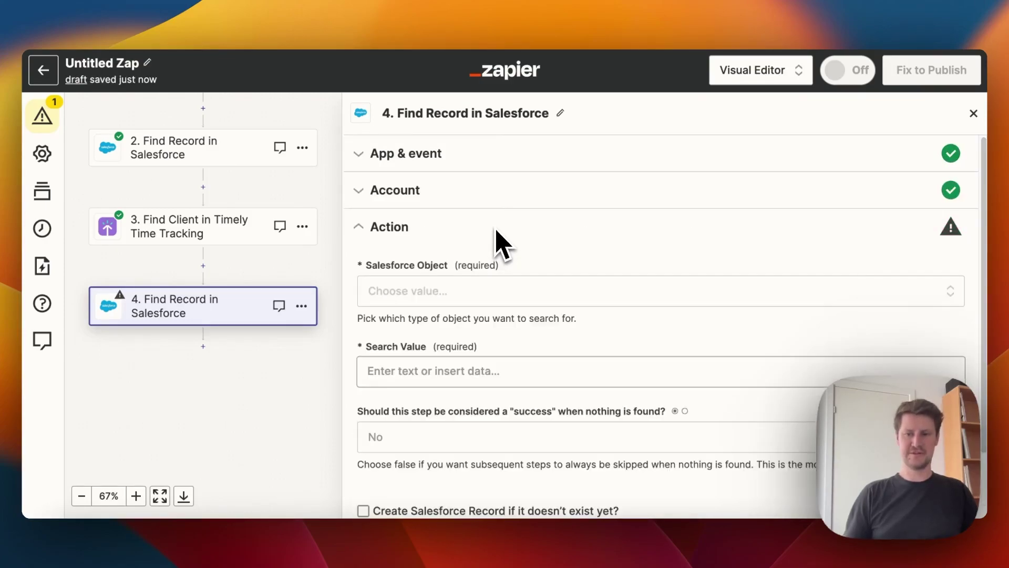
click(466, 295)
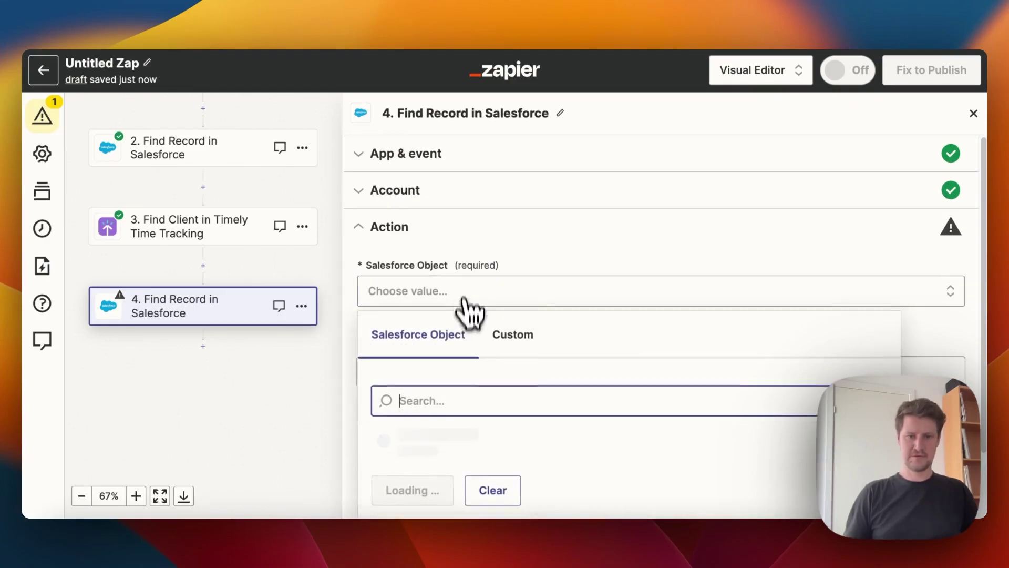
text(Us)
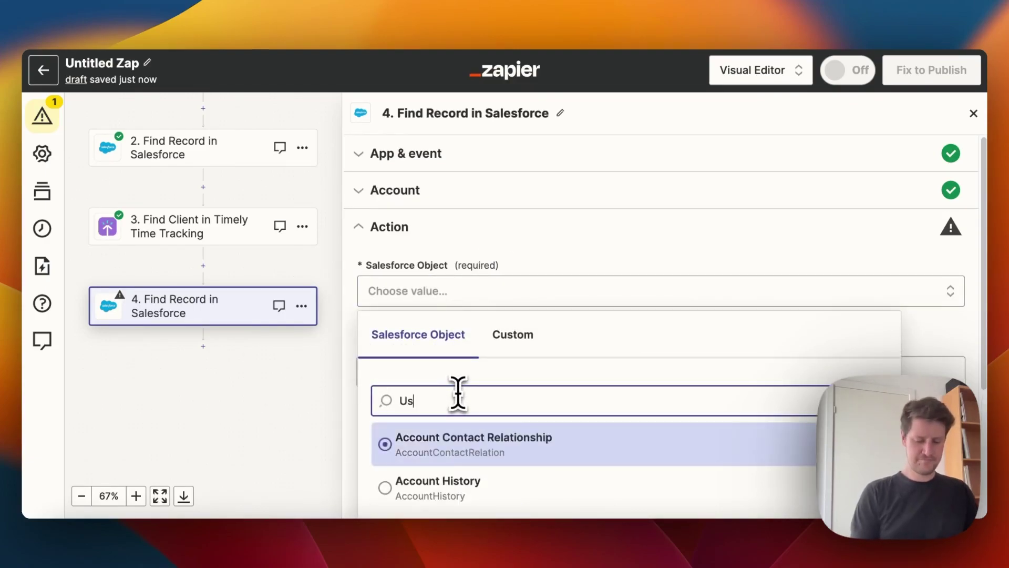
text(er)
scroll(631, 440, down, 3)
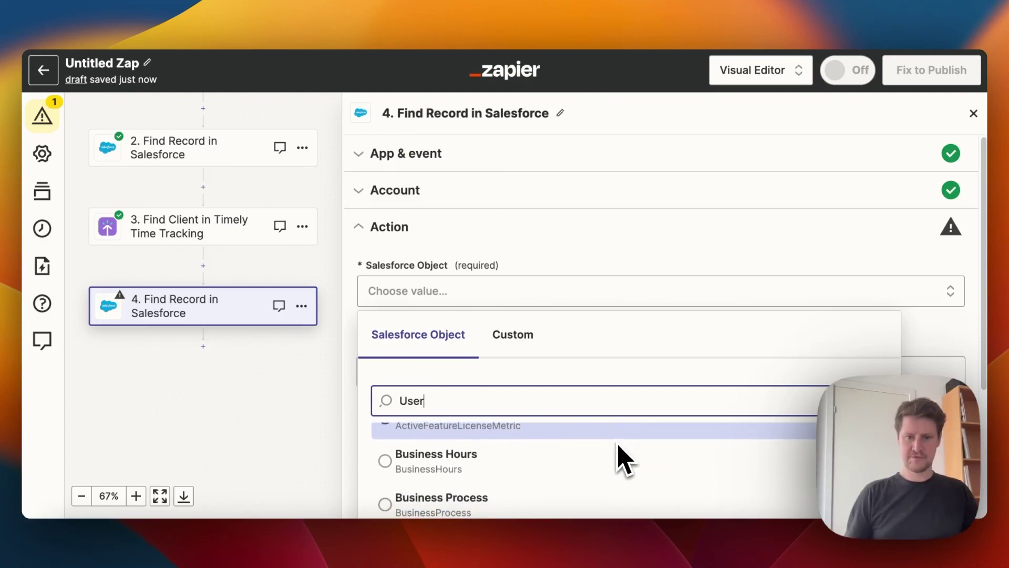
scroll(622, 459, down, 5)
scroll(748, 334, down, 3)
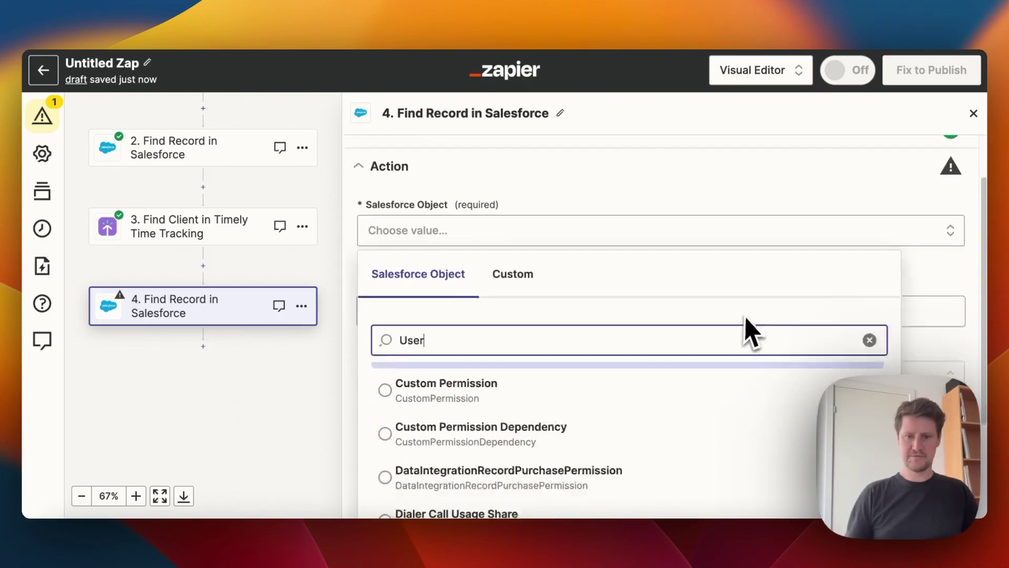
scroll(736, 336, down, 15)
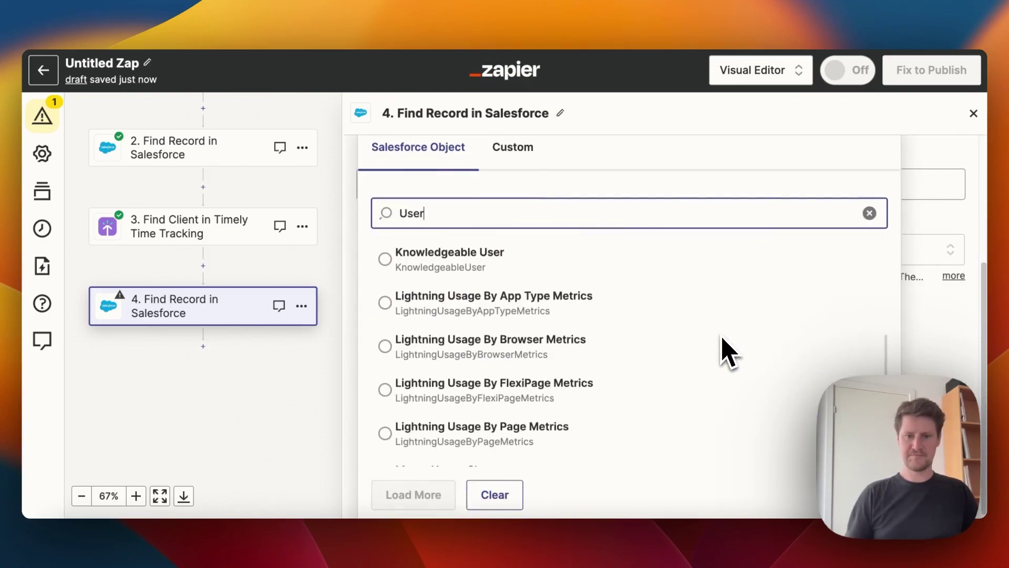
scroll(725, 350, down, 5)
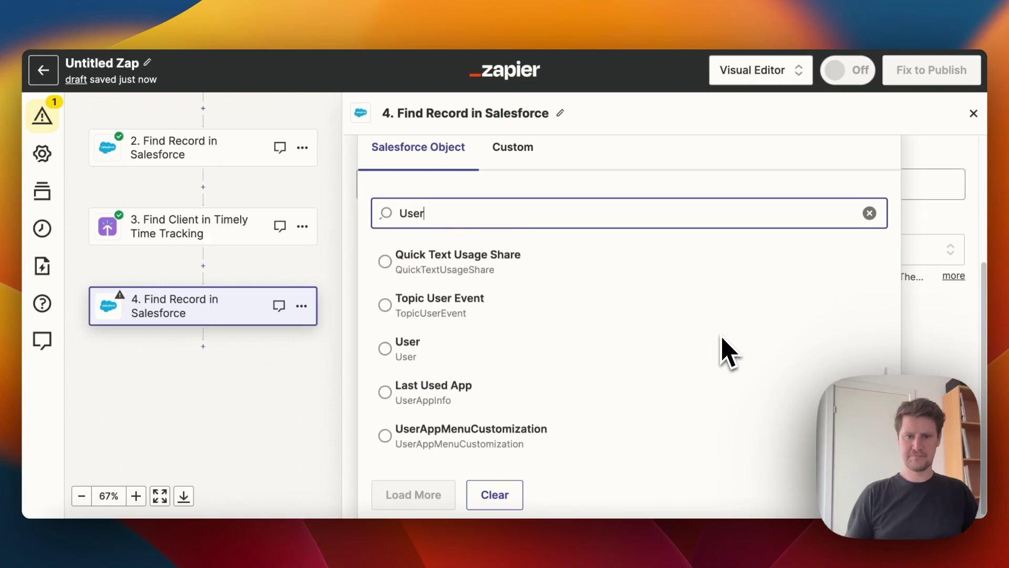
click(455, 335)
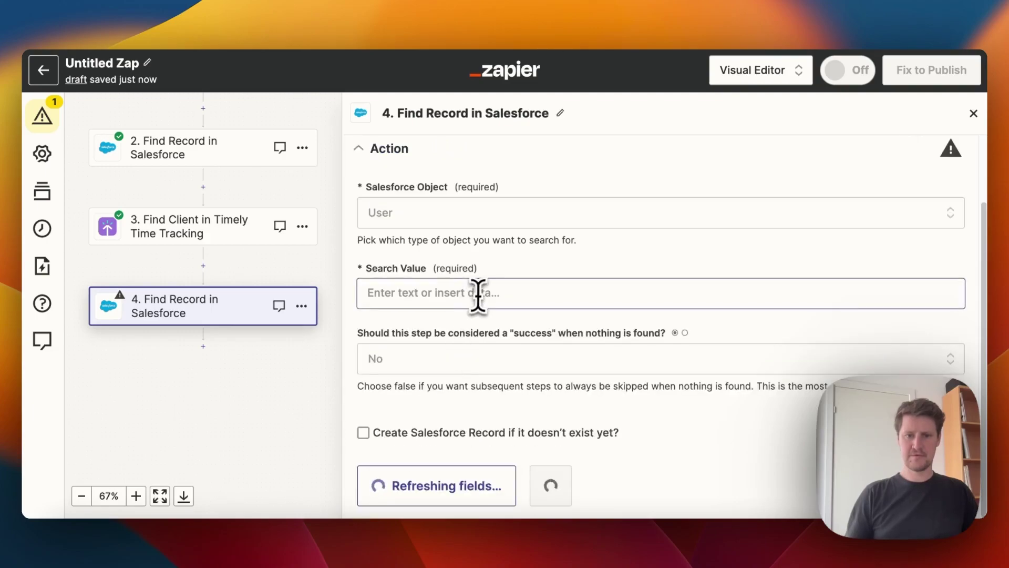
- Set the user lookup to search by User ID, with the Owner Id from the New Record trigger as the search value
click(495, 300)
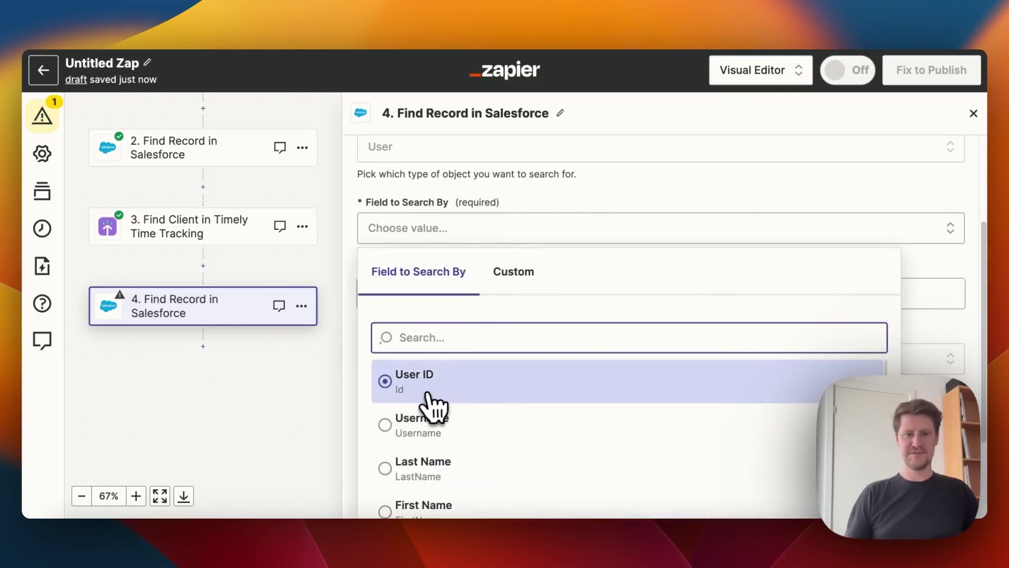
click(430, 402)
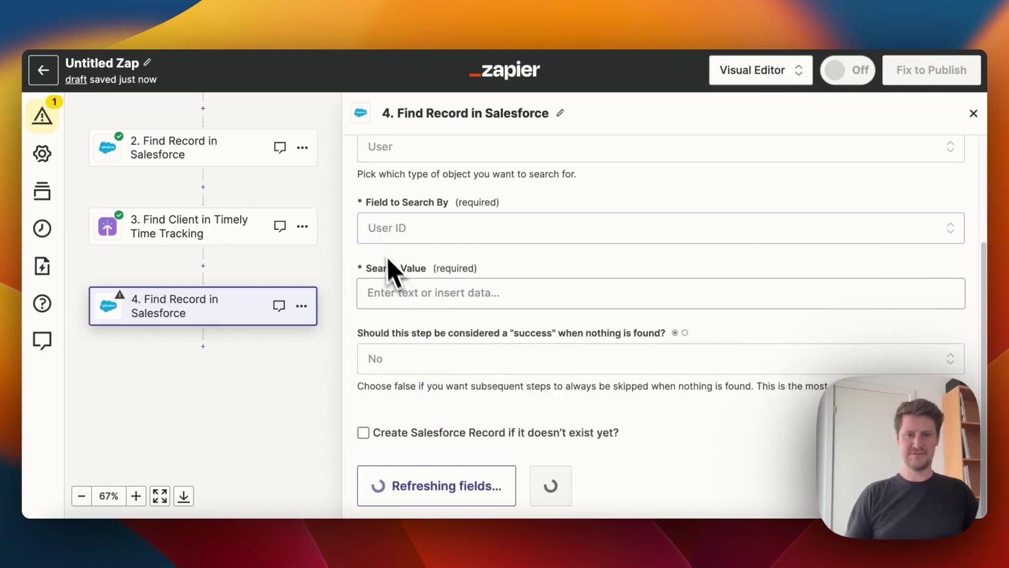
click(423, 292)
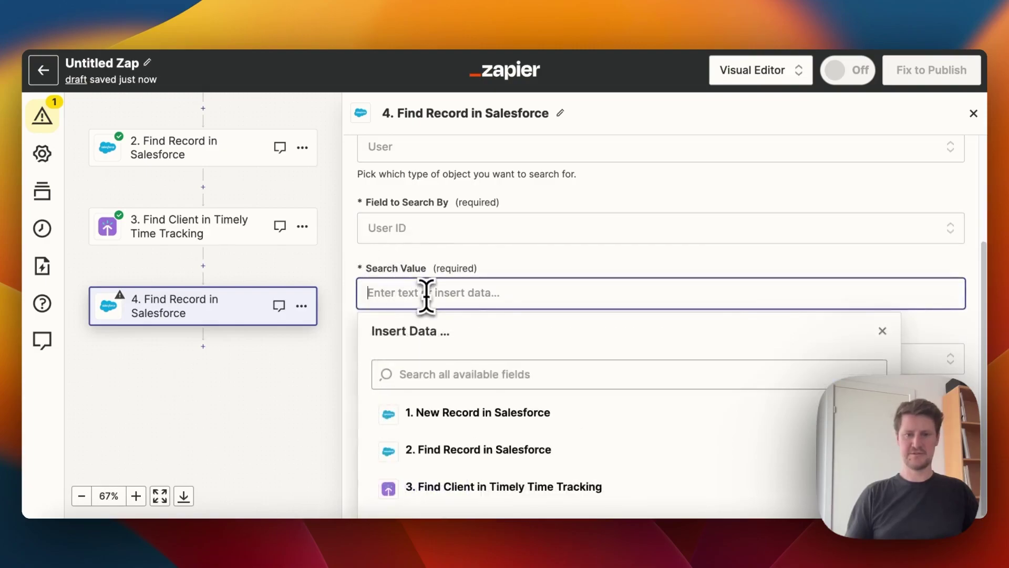
click(480, 416)
scroll(571, 354, down, 4)
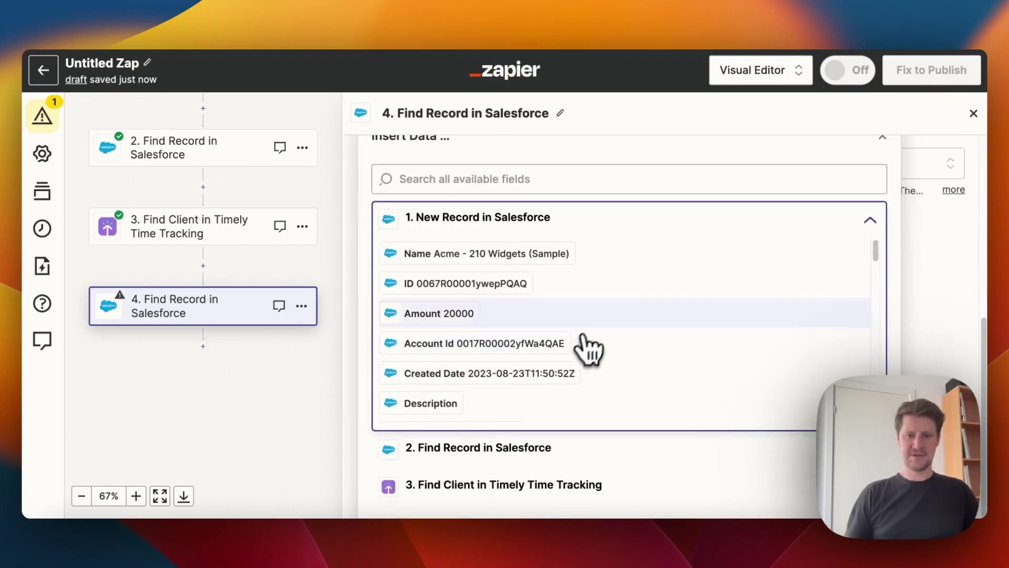
scroll(582, 308, down, 5)
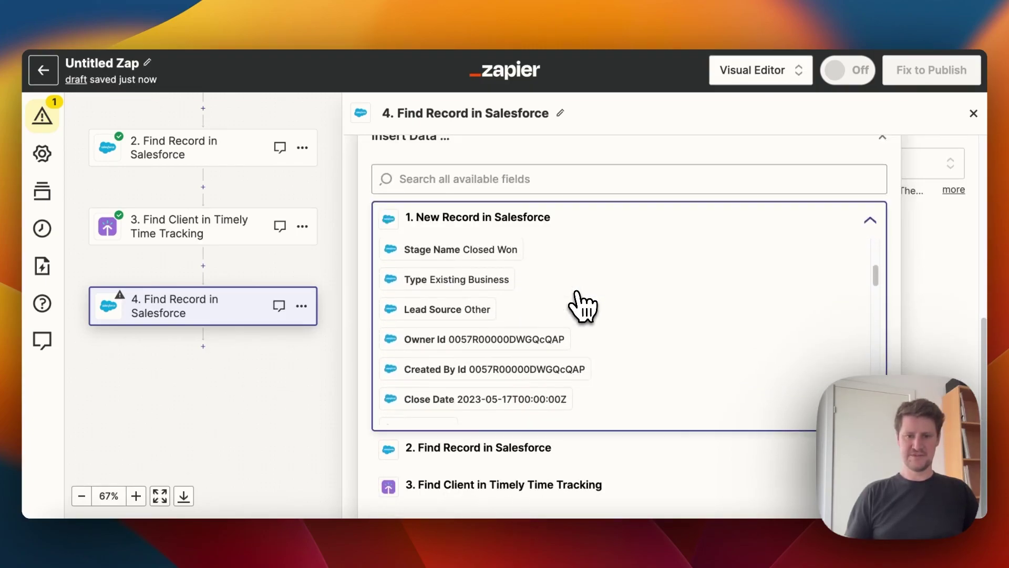
click(546, 349)
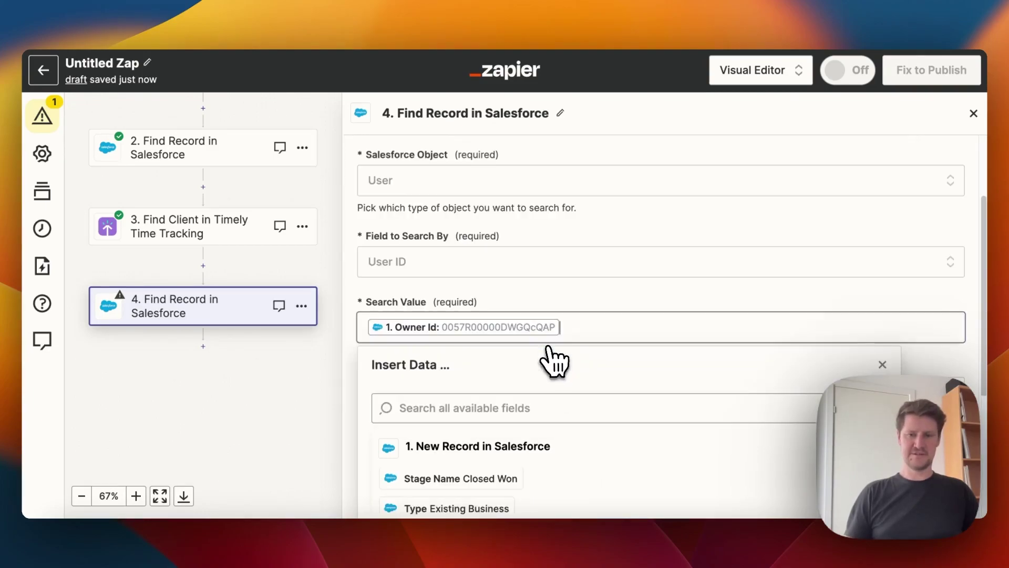
click(352, 302)
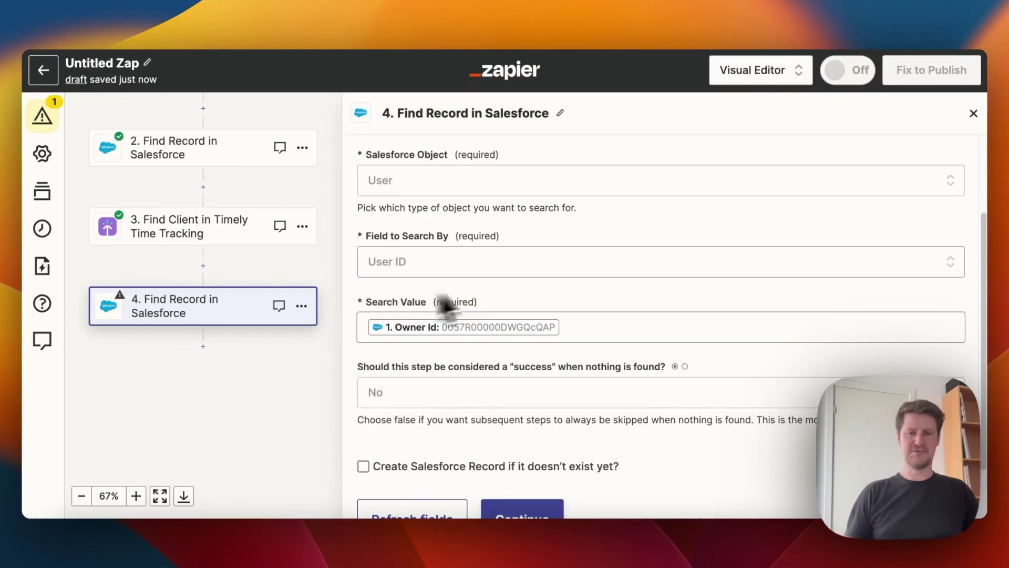
- Continue to the test stage, test the user lookup and review the returned record's fields
scroll(573, 282, down, 2)
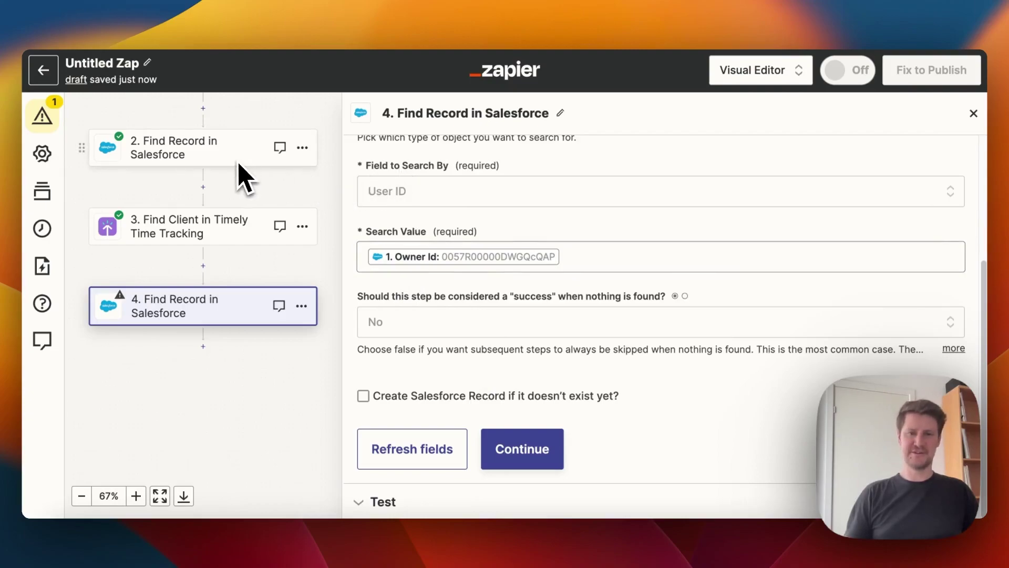
click(541, 456)
click(507, 481)
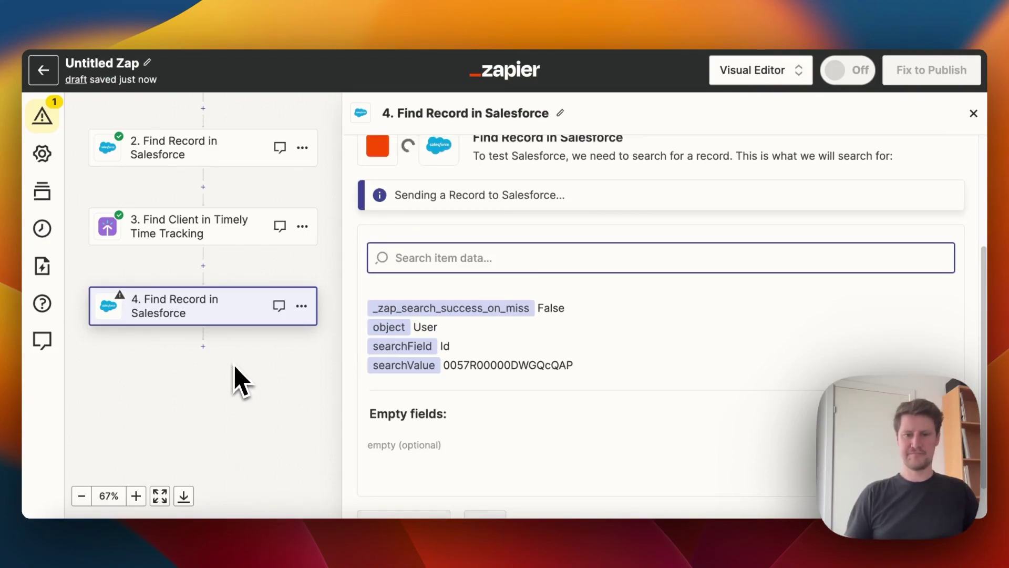
scroll(534, 378, down, 2)
scroll(533, 368, down, 5)
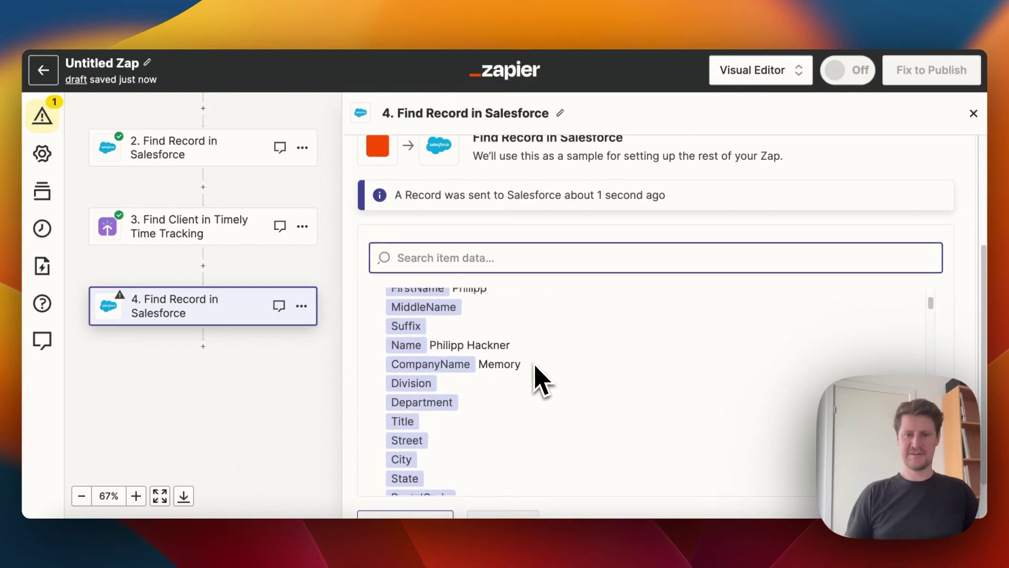
scroll(541, 378, up, 3)
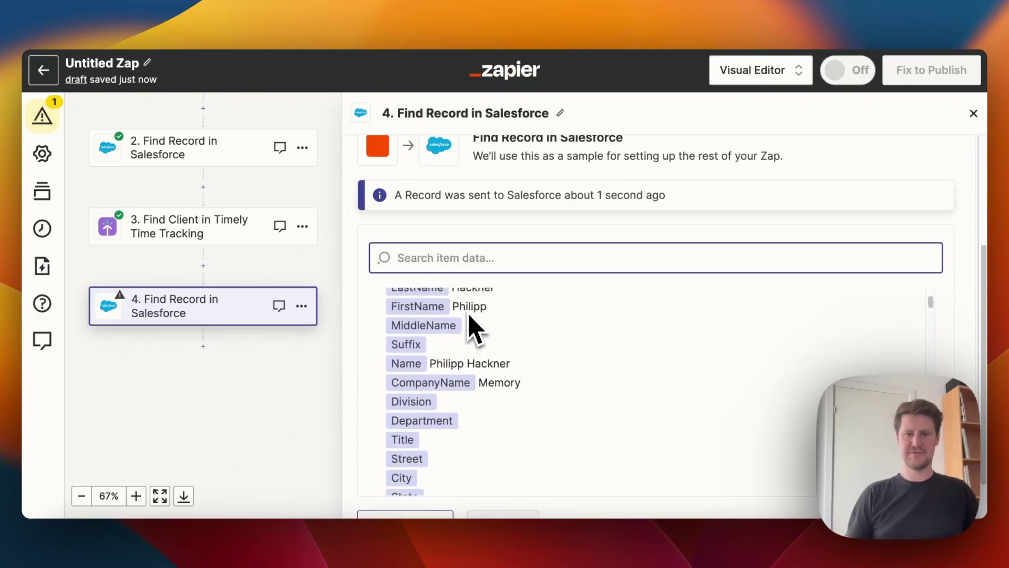
- Add a Timely Time Tracking action after the Salesforce user lookup and set its event to Find User
click(204, 346)
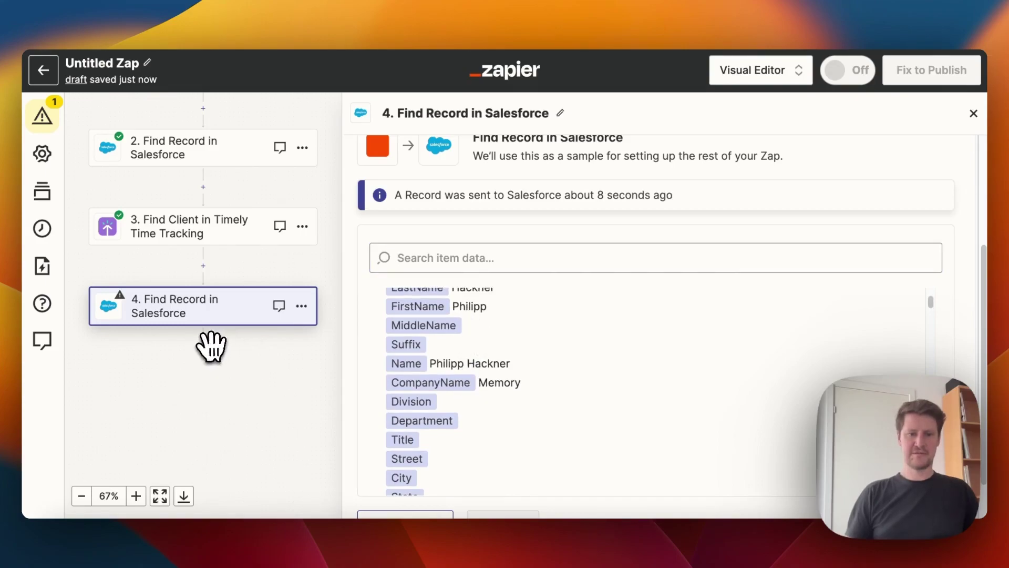
click(209, 348)
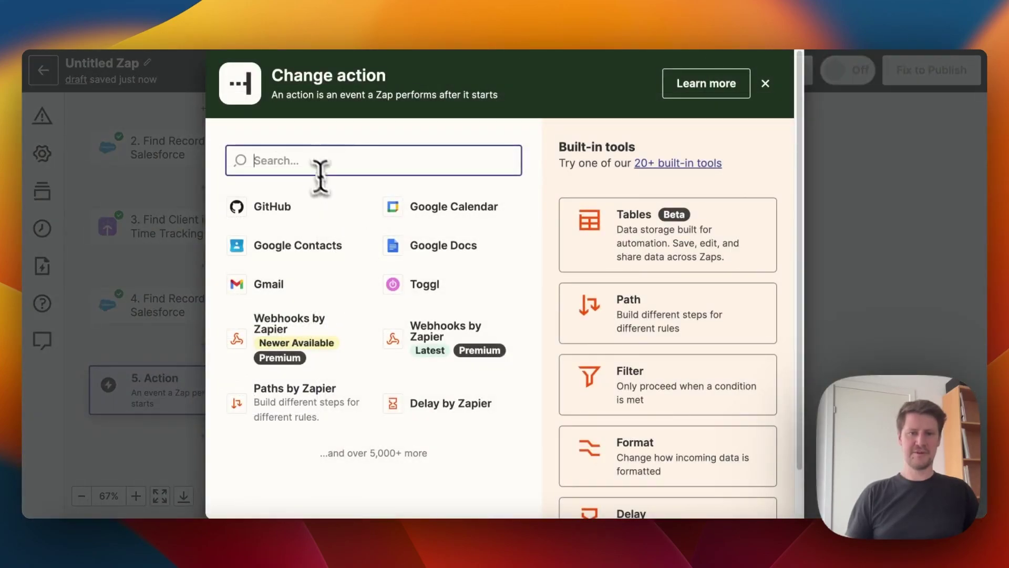
text(Timel)
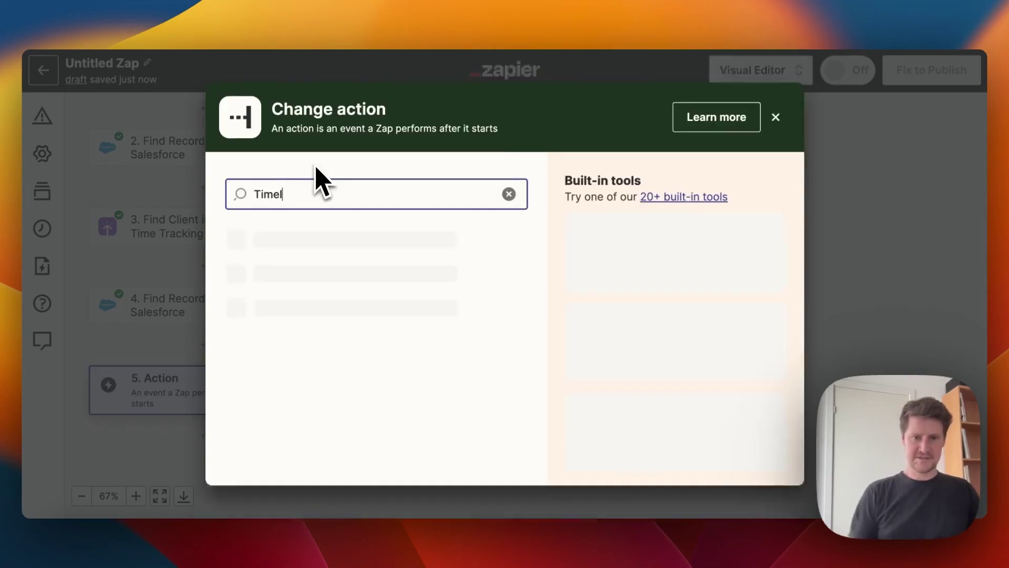
click(355, 292)
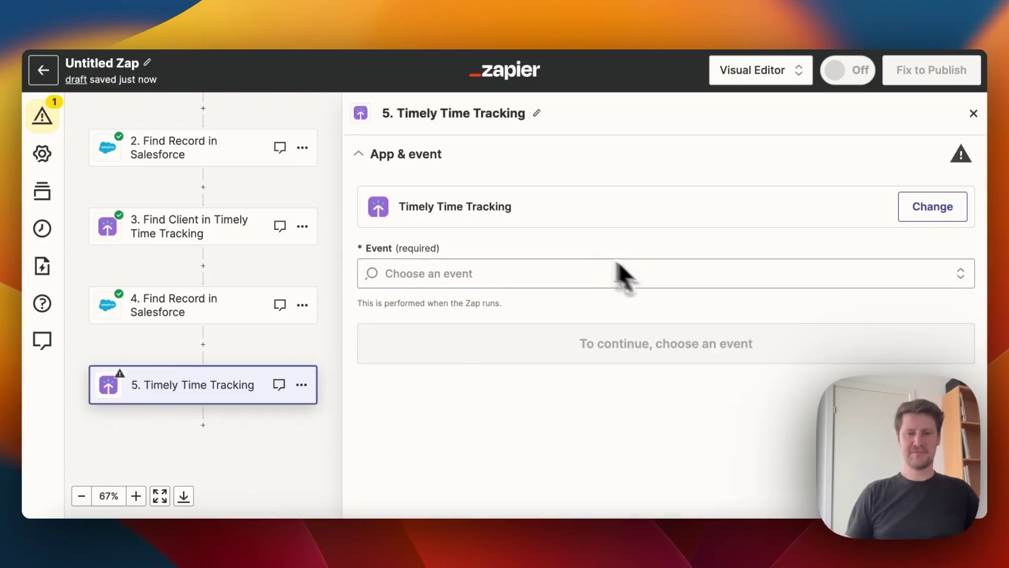
click(498, 273)
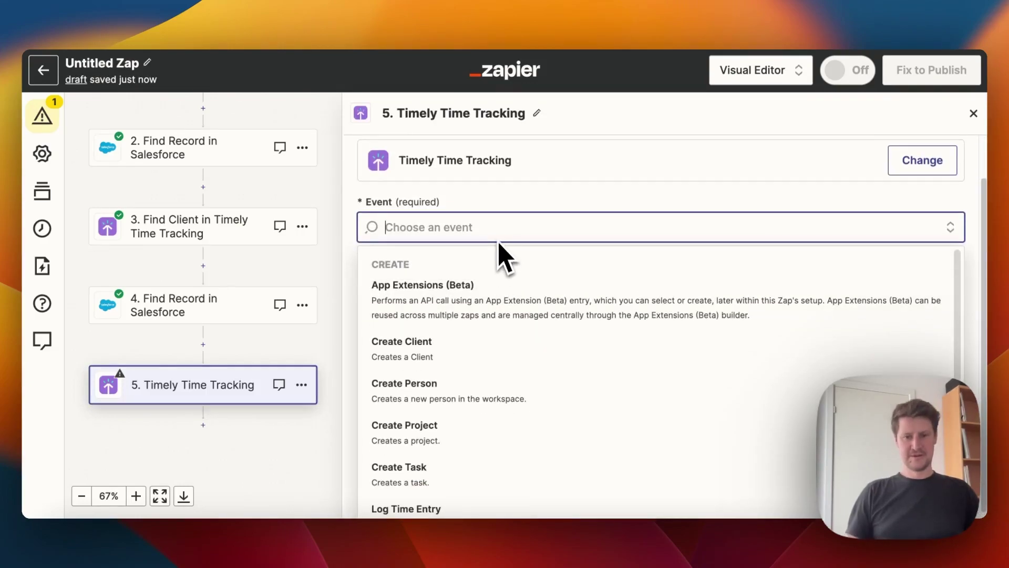
text(Find User)
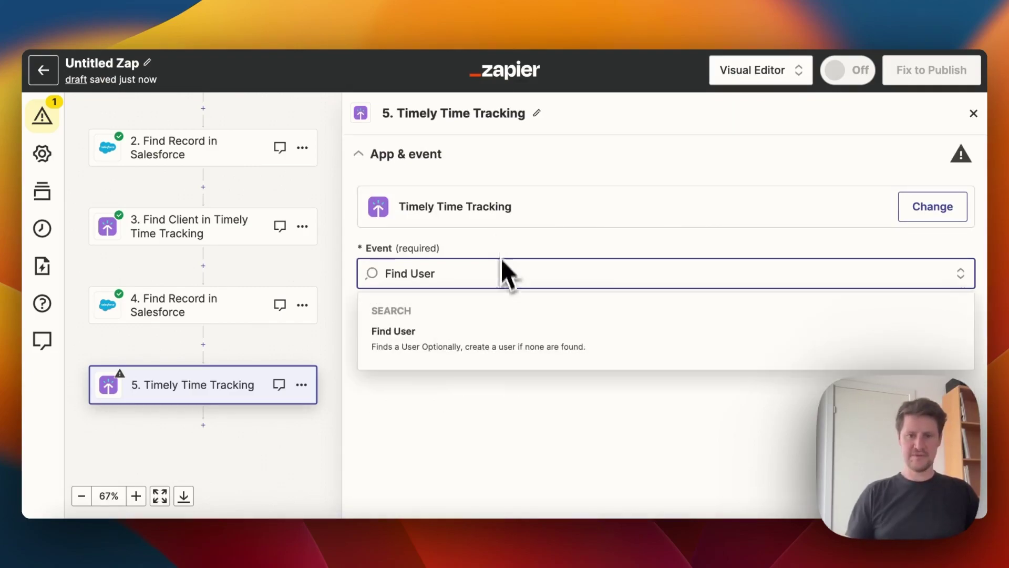
click(431, 352)
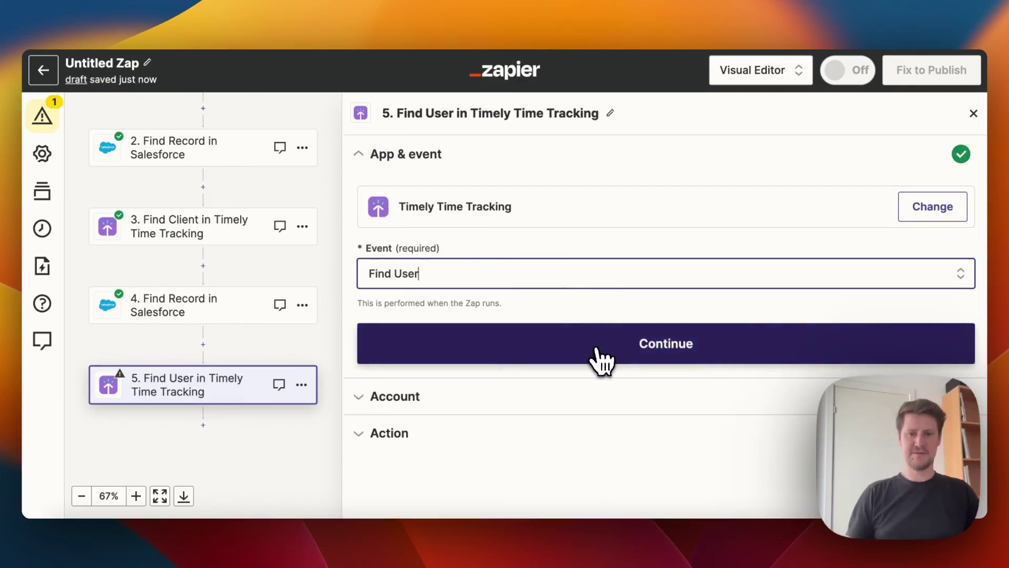
- Continue past the event and account stages of the Find User step and set its workspace to "Workspace"
click(601, 361)
click(400, 355)
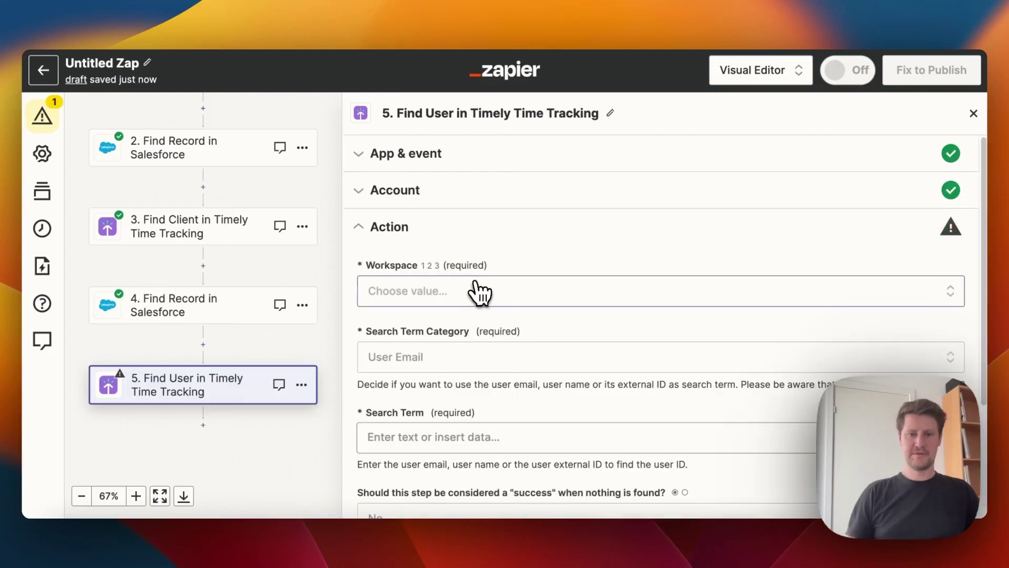
click(480, 291)
scroll(598, 282, down, 3)
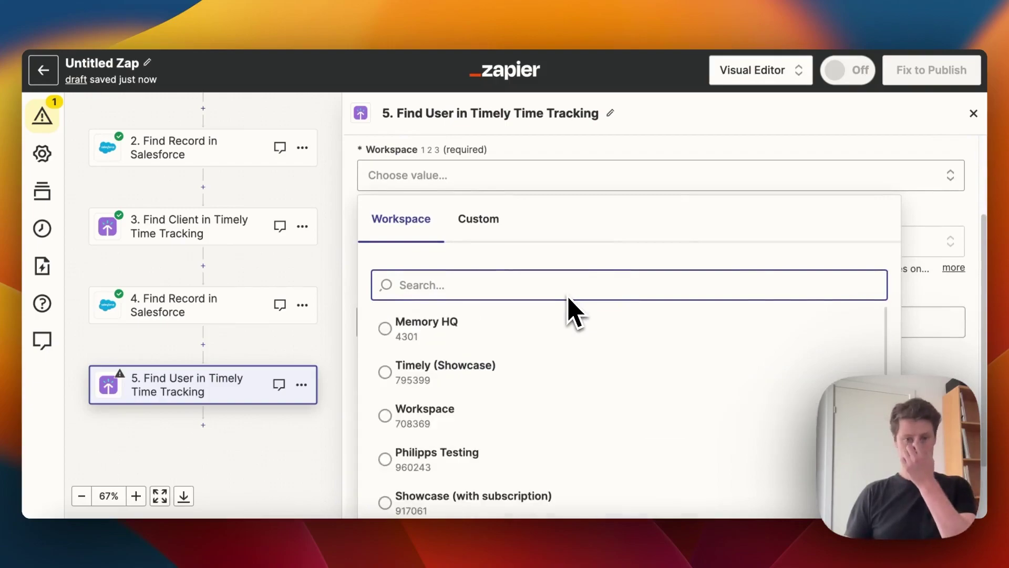
click(509, 415)
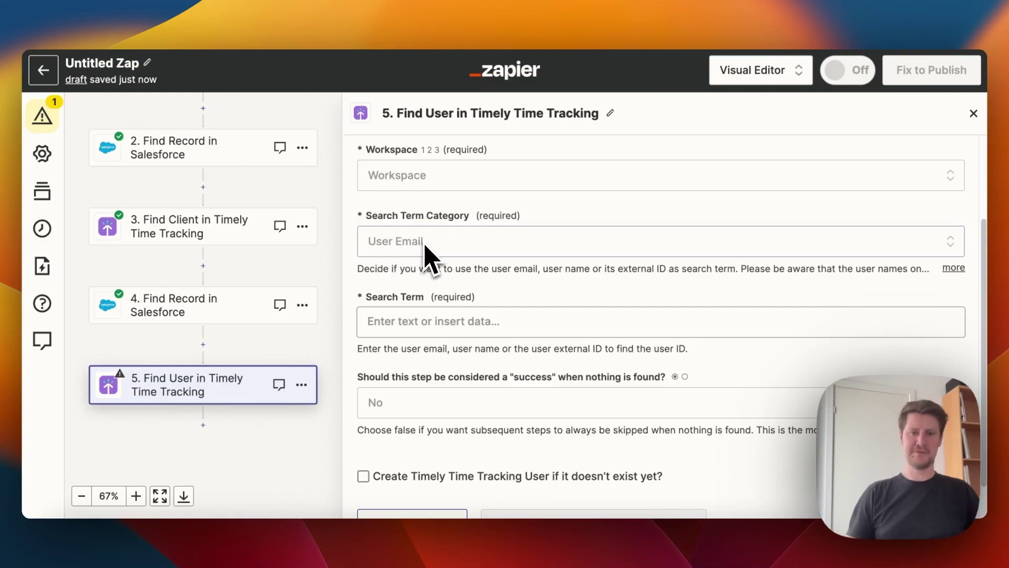
- Map the Find User search term to the Email from the second Salesforce Find Record step
click(504, 318)
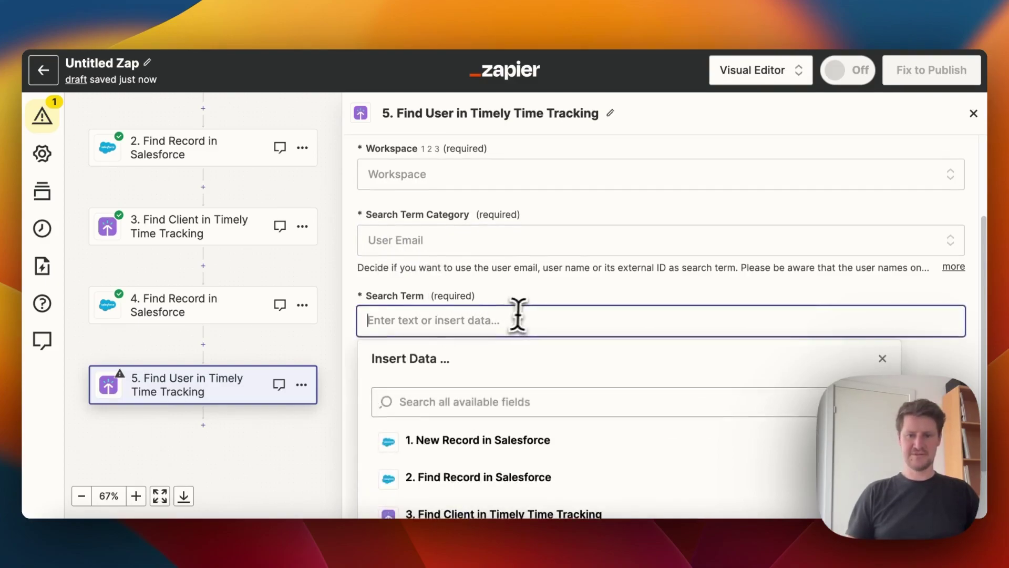
click(582, 487)
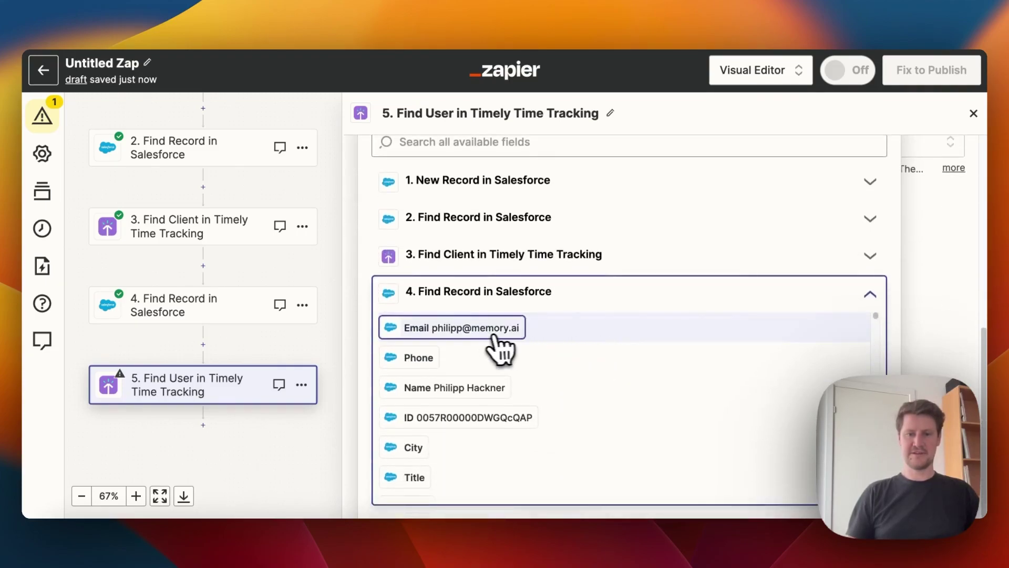
click(454, 328)
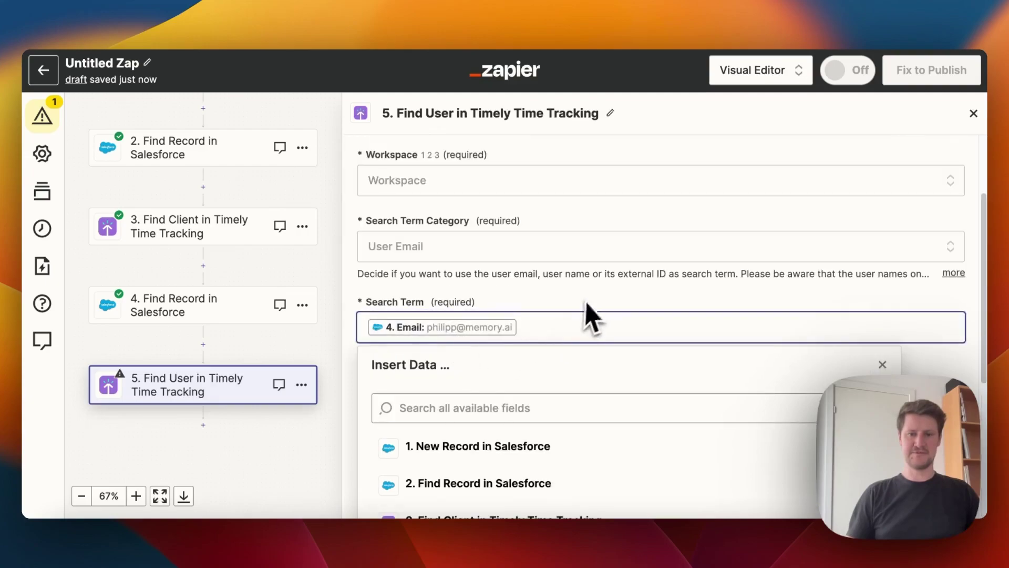
click(349, 301)
- Set the Find User step to be considered a success when nothing is found by choosing Yes
scroll(357, 295, down, 2)
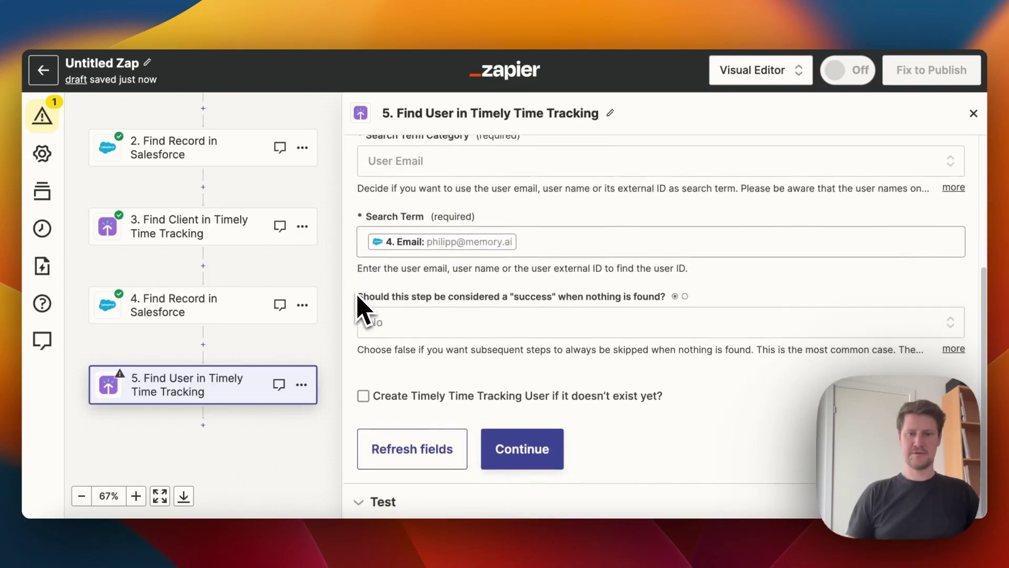
click(486, 336)
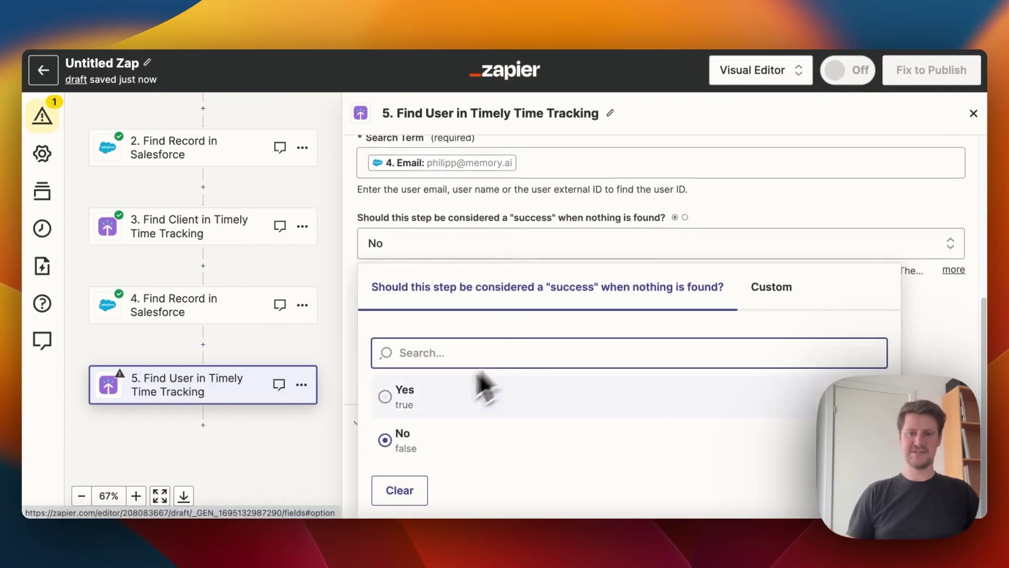
click(399, 402)
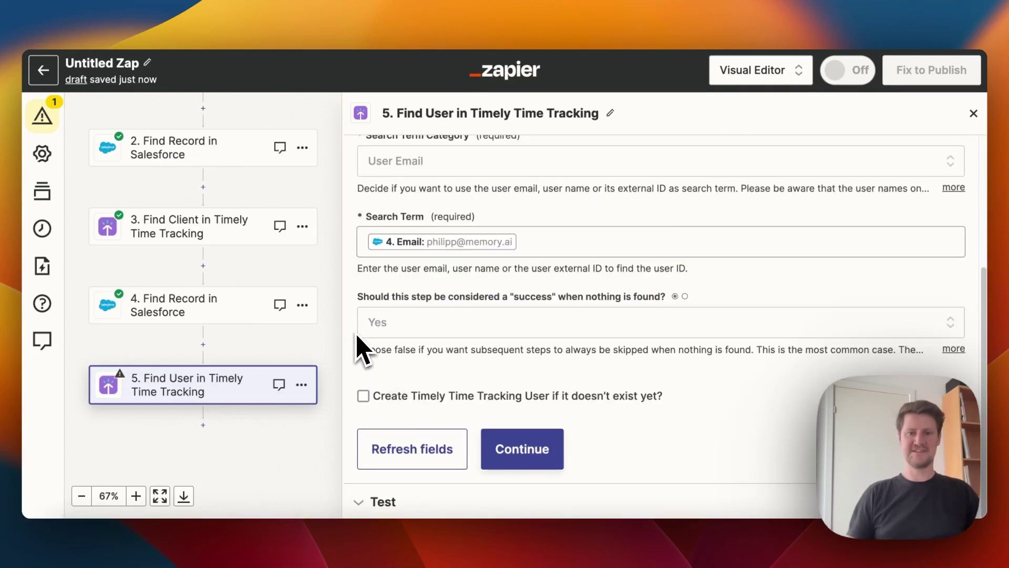
- Enable creating a Timely user if it doesn't exist yet and map its Name to the Name from step 4, Find Record in Salesforce
click(363, 396)
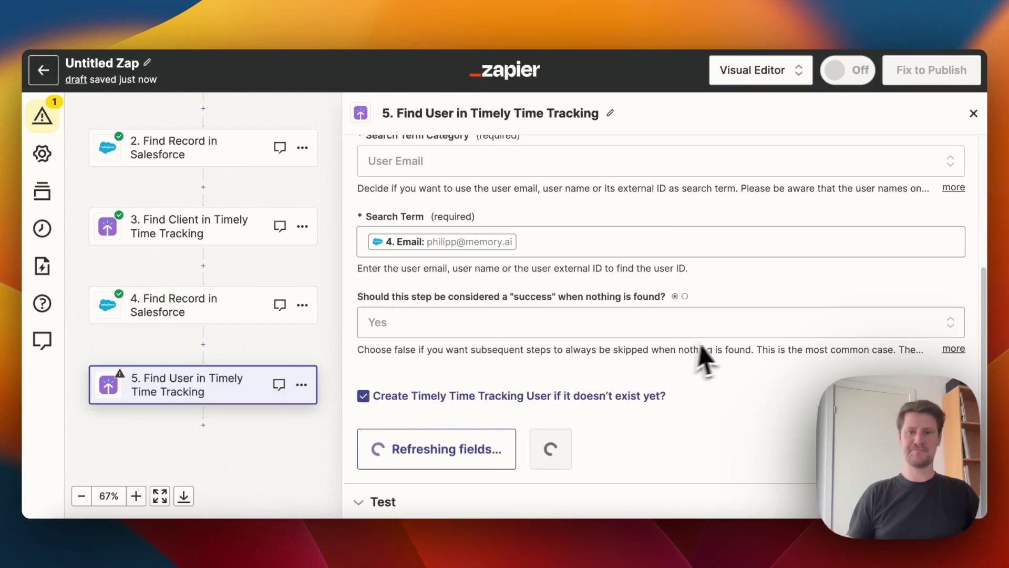
scroll(766, 333, down, 2)
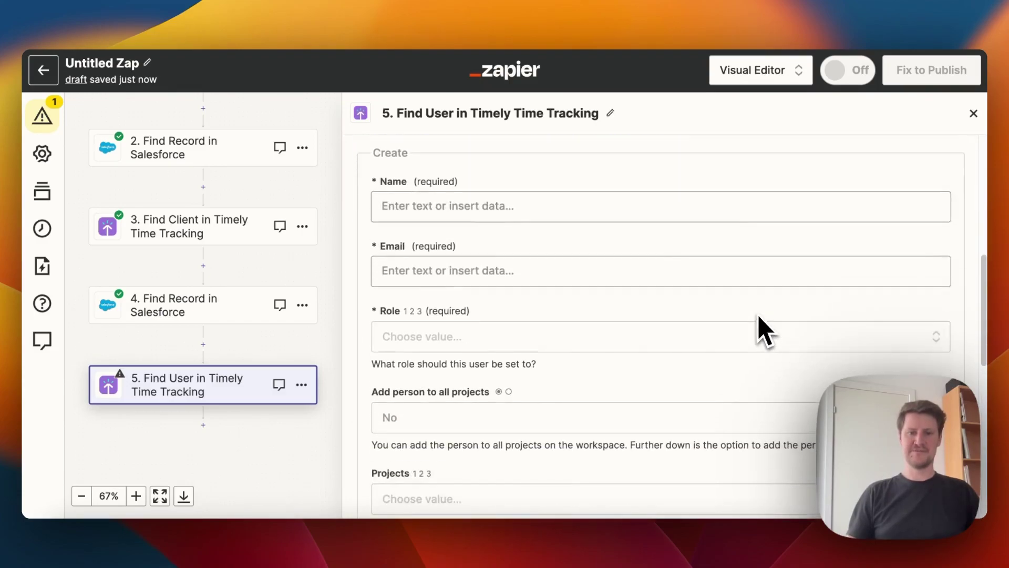
click(501, 206)
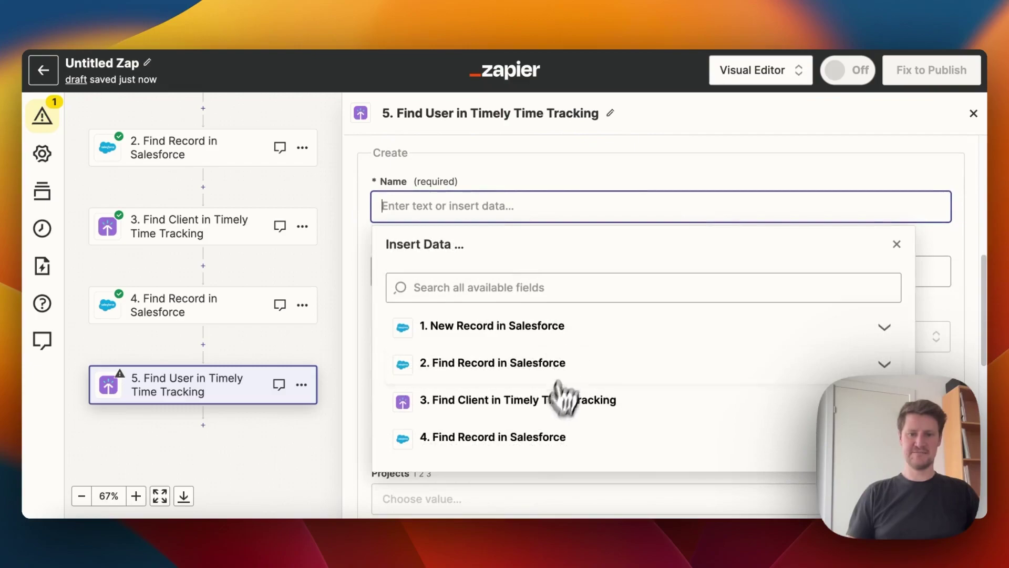
click(537, 448)
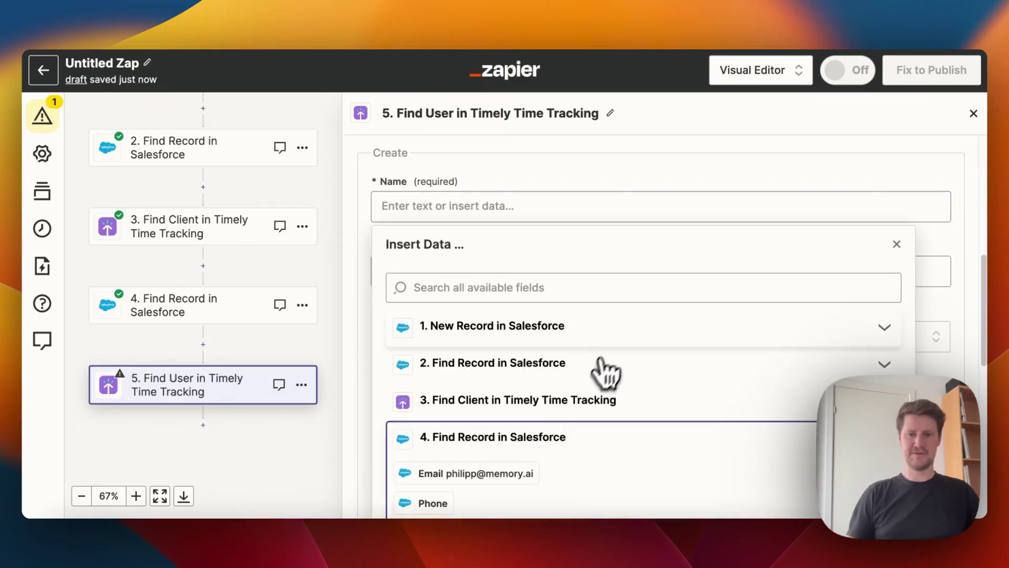
scroll(604, 363, down, 4)
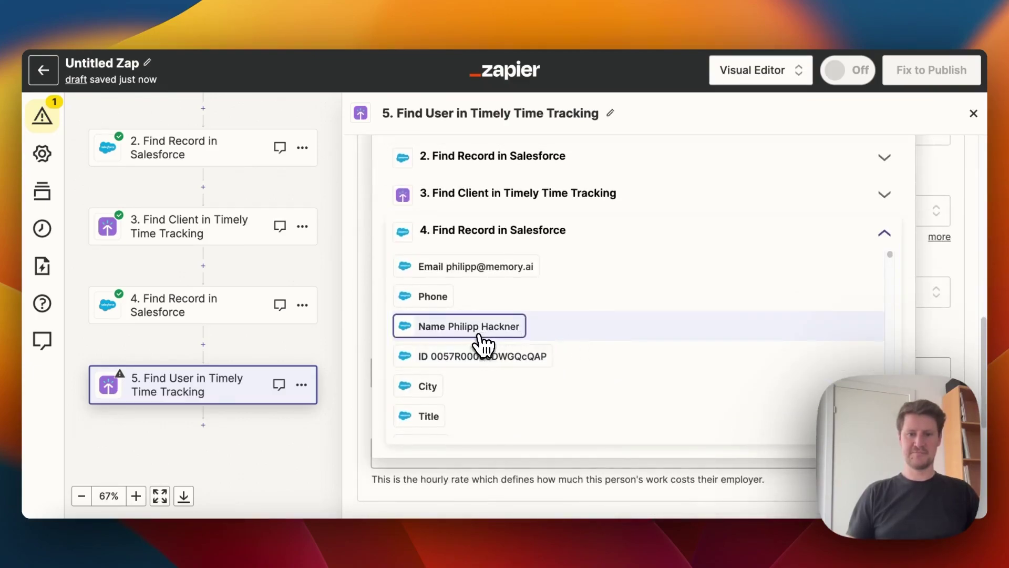
click(489, 329)
click(368, 305)
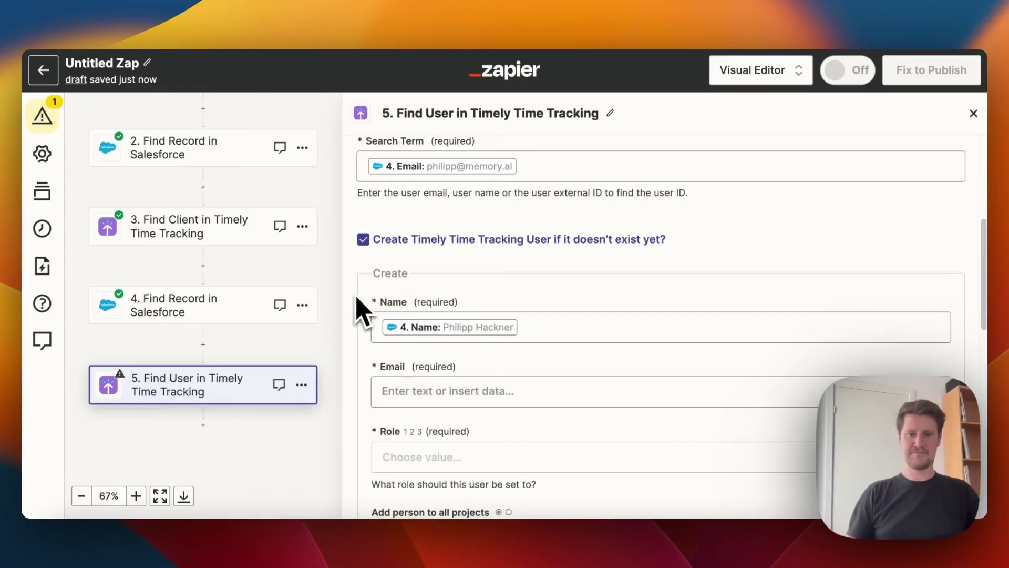
- Map the new user's Email to the Email from step 4, Find Record in Salesforce
scroll(355, 315, down, 3)
click(420, 285)
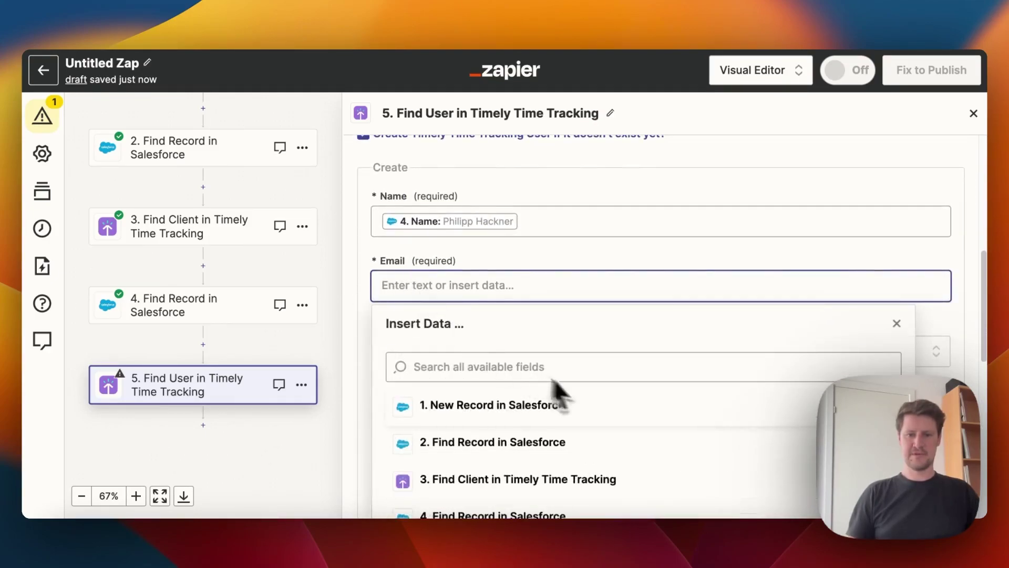
scroll(599, 406, down, 4)
click(524, 380)
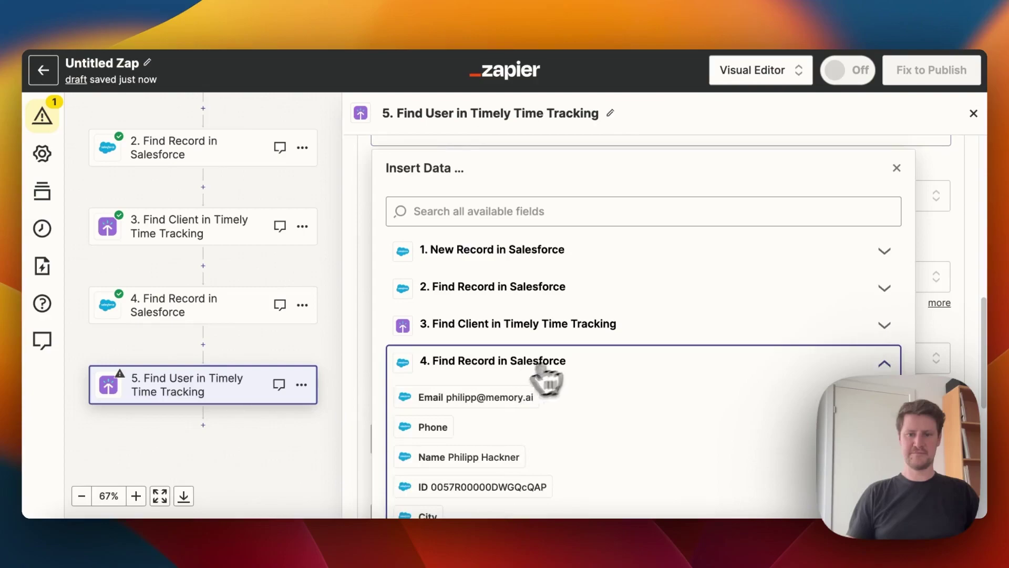
scroll(597, 361, down, 2)
click(525, 322)
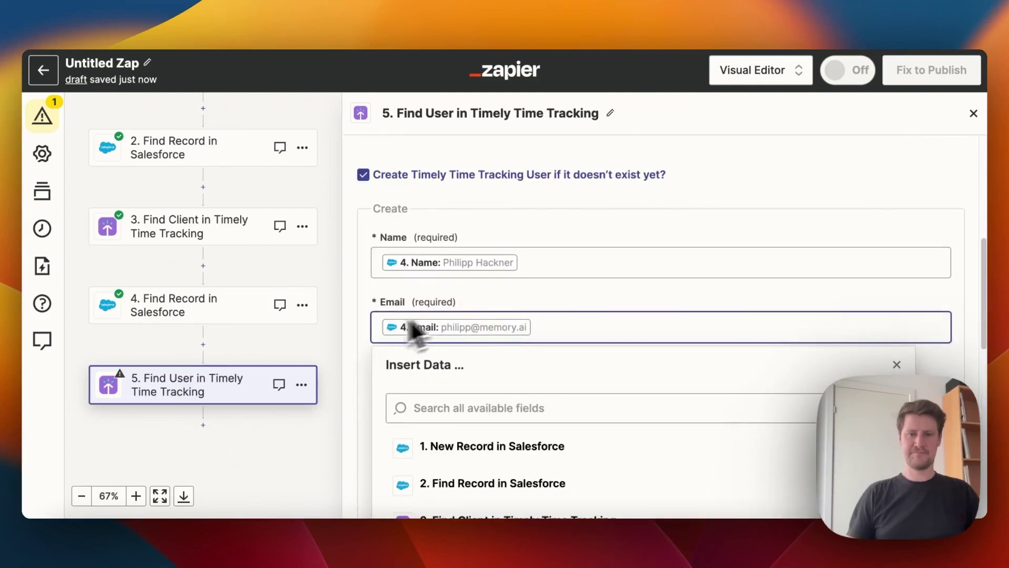
click(356, 327)
- Set the Role of the user to create to employee
scroll(356, 327, down, 2)
click(437, 295)
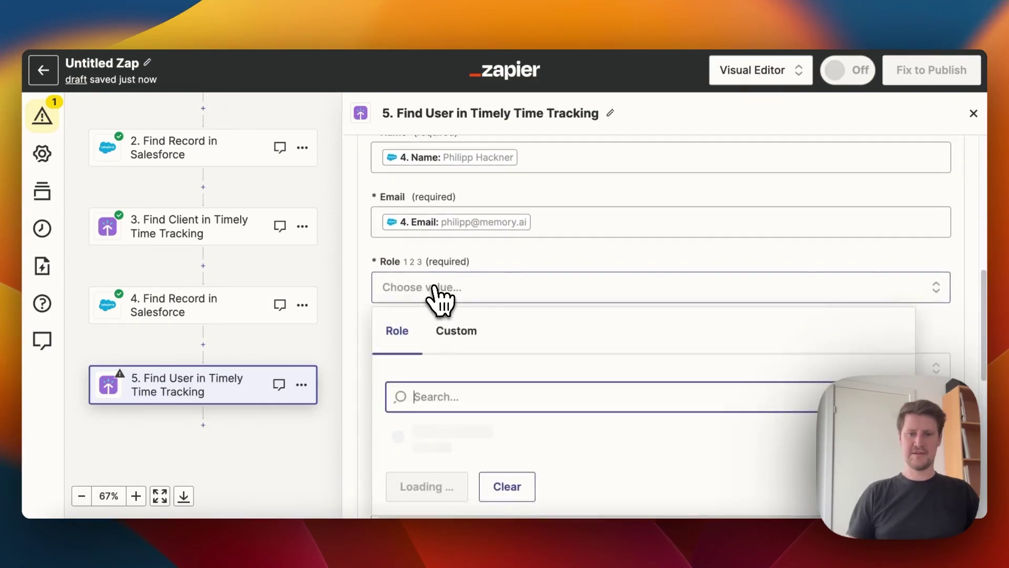
scroll(537, 314, down, 2)
click(540, 303)
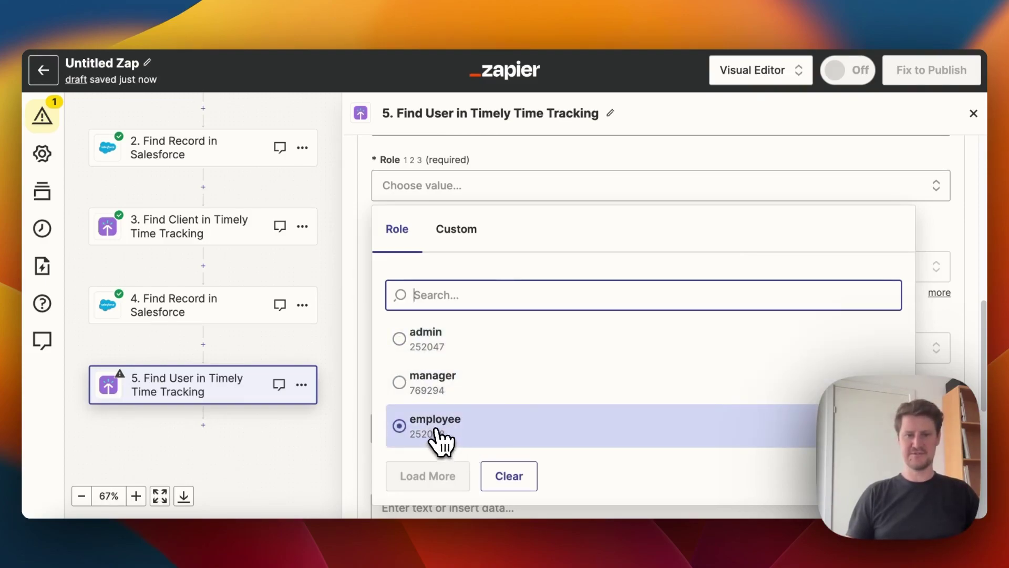
click(436, 434)
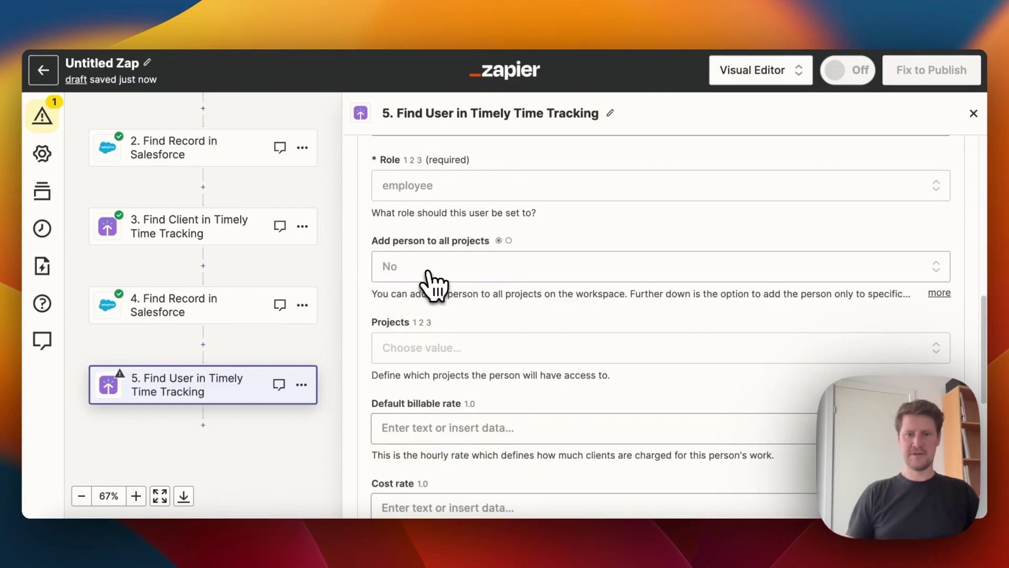
- Leave the remaining user fields at their defaults, test the Find User step and review the returned user data
scroll(366, 300, down, 2)
scroll(366, 300, down, 5)
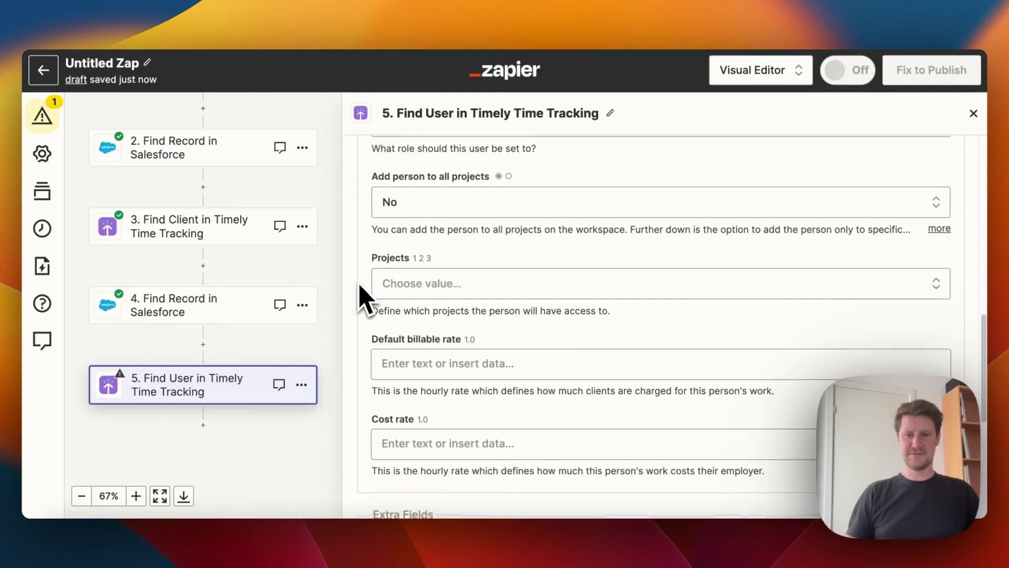
scroll(367, 299, down, 7)
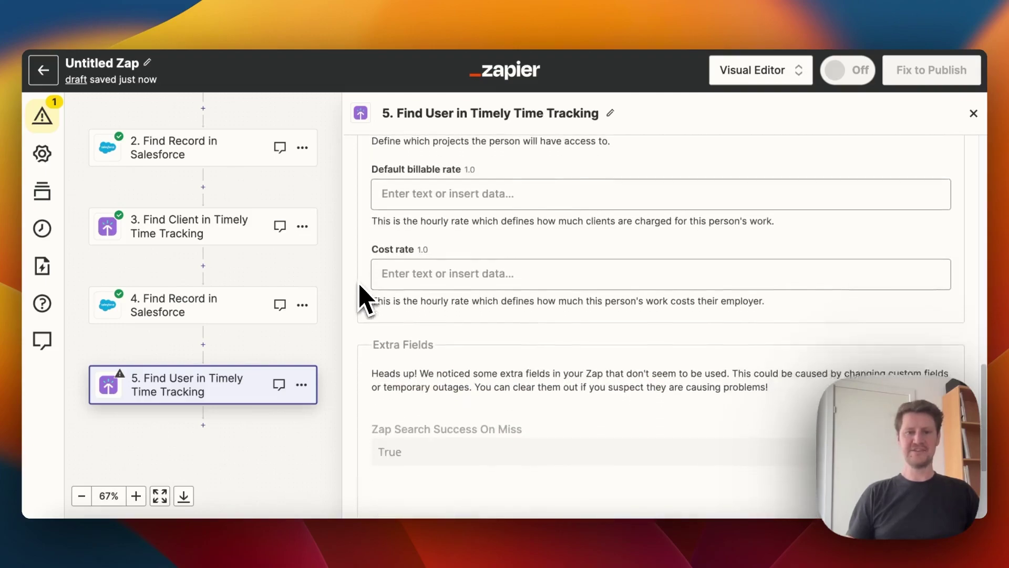
click(534, 465)
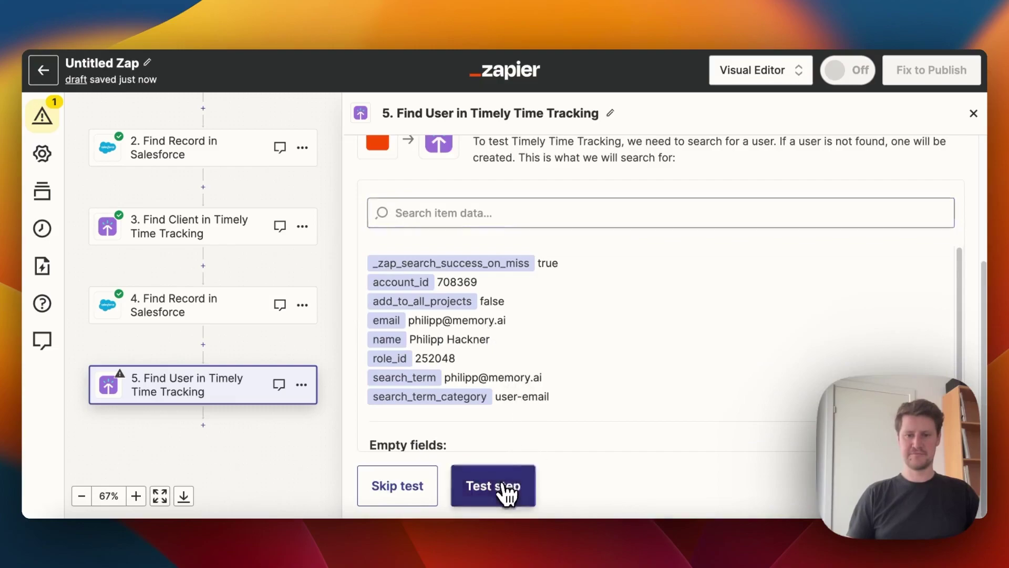
click(503, 488)
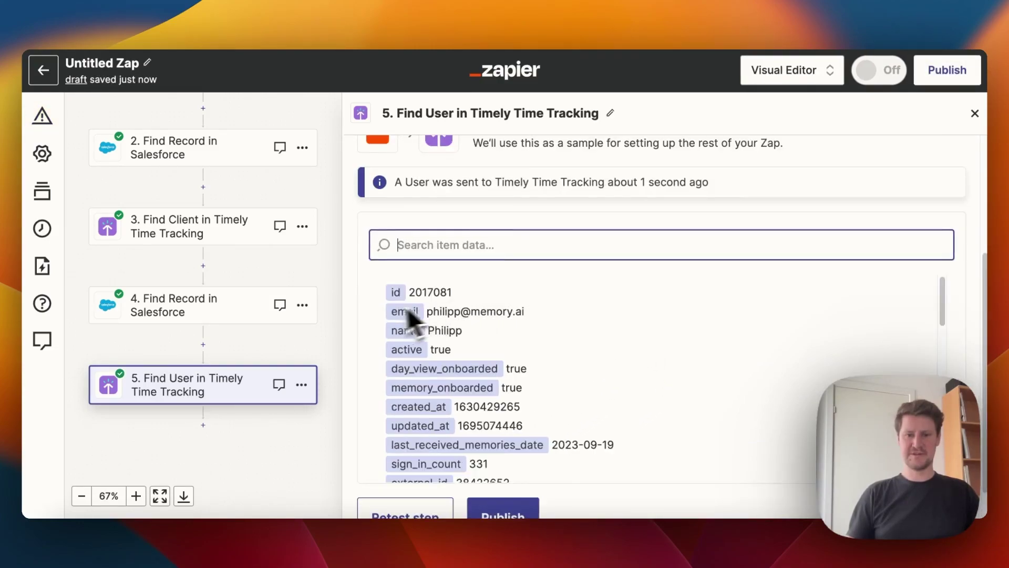
scroll(413, 310, down, 15)
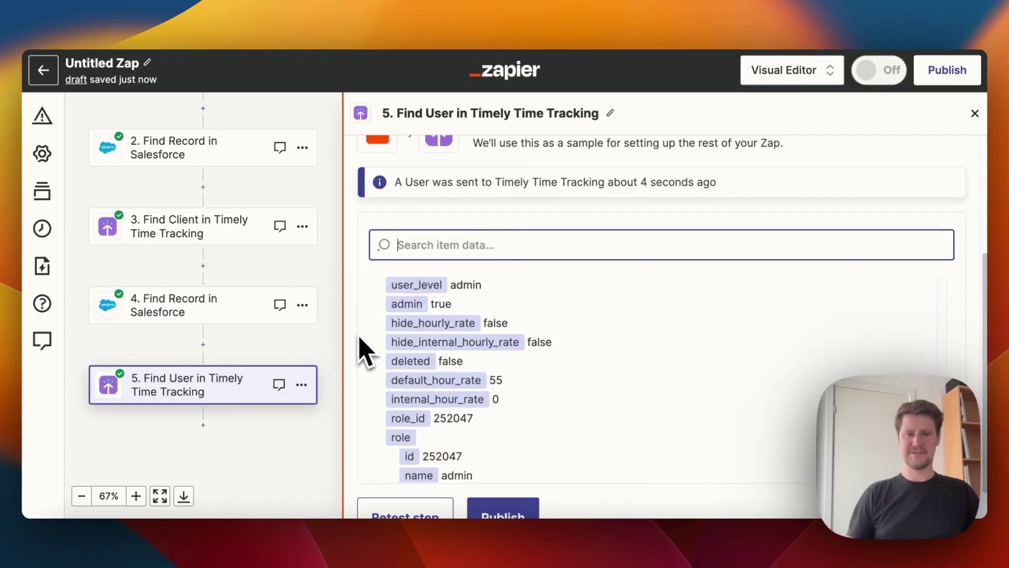
scroll(371, 344, down, 2)
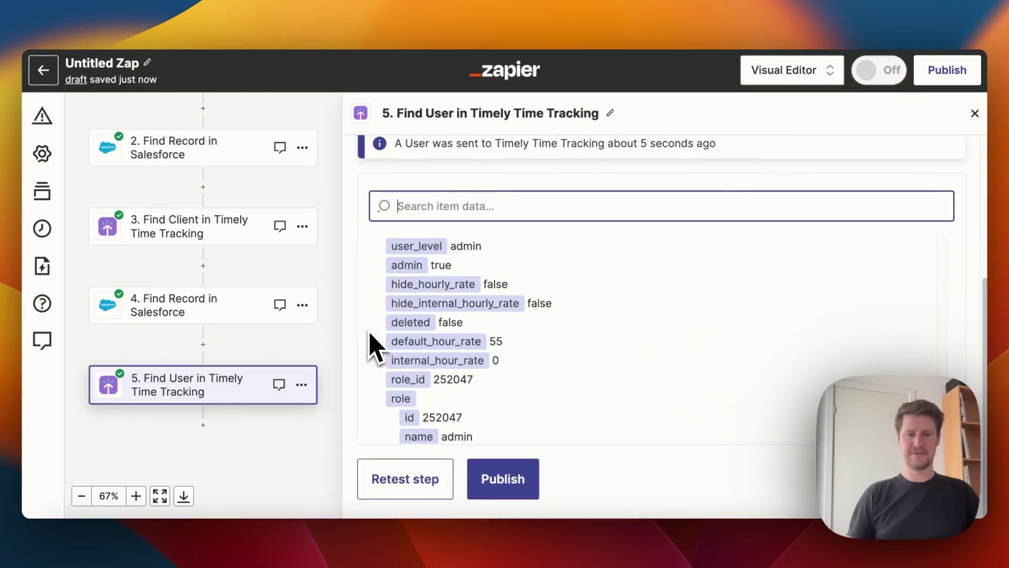
- Add a Timely Time Tracking action after the Find User step and set its event to Create Project
click(203, 425)
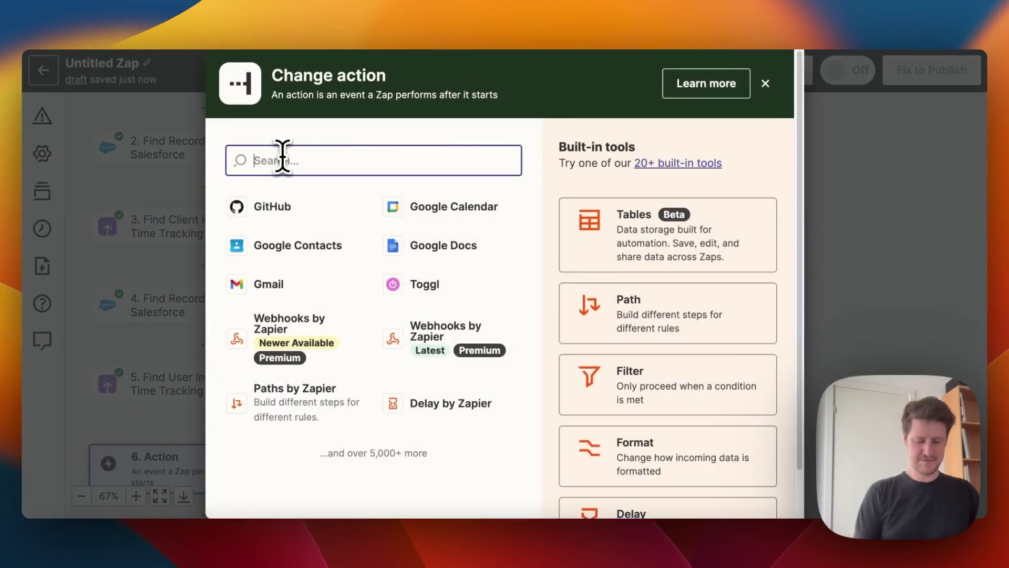
text(Timely)
click(338, 298)
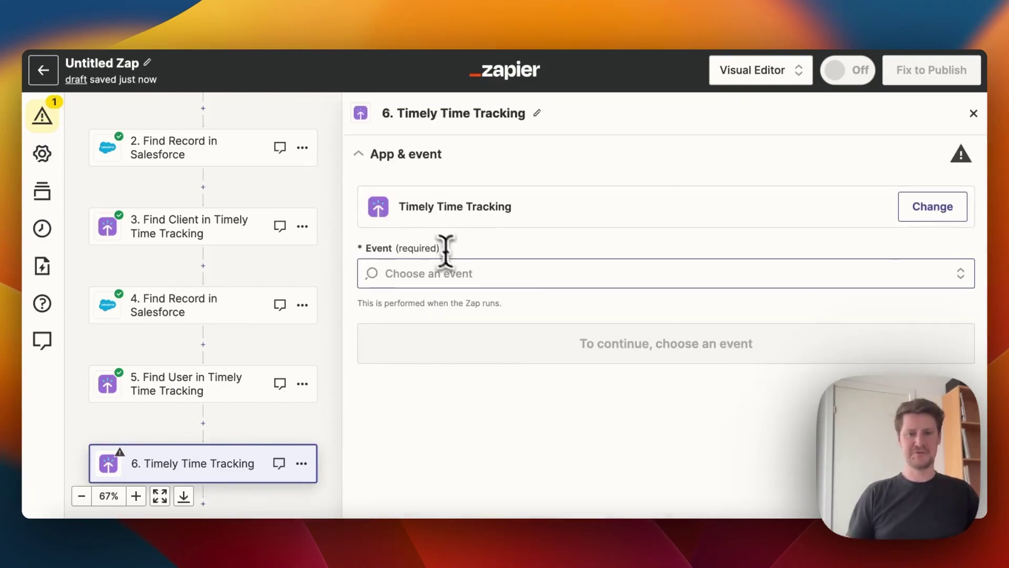
click(504, 271)
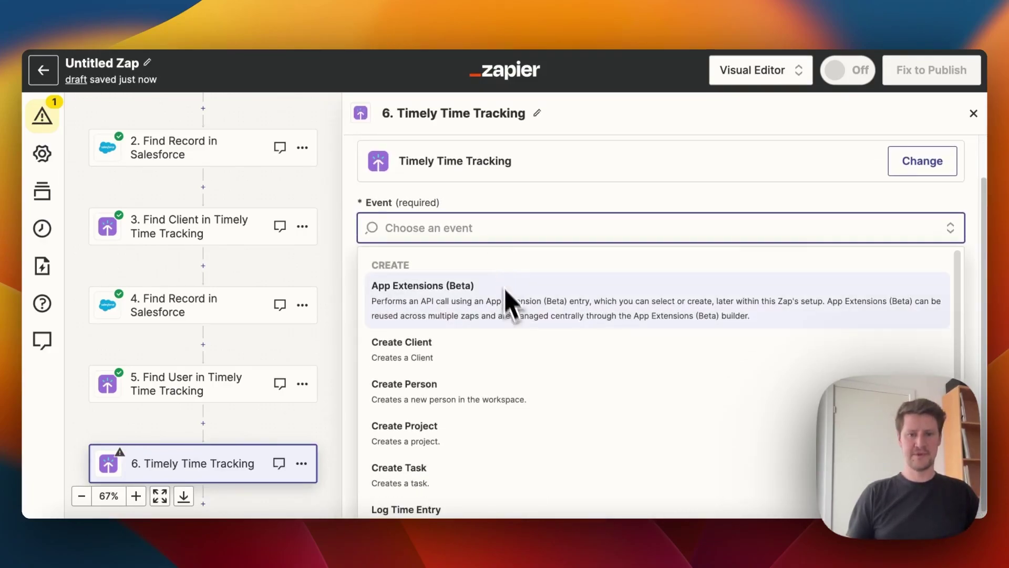
scroll(565, 304, down, 2)
scroll(566, 305, down, 2)
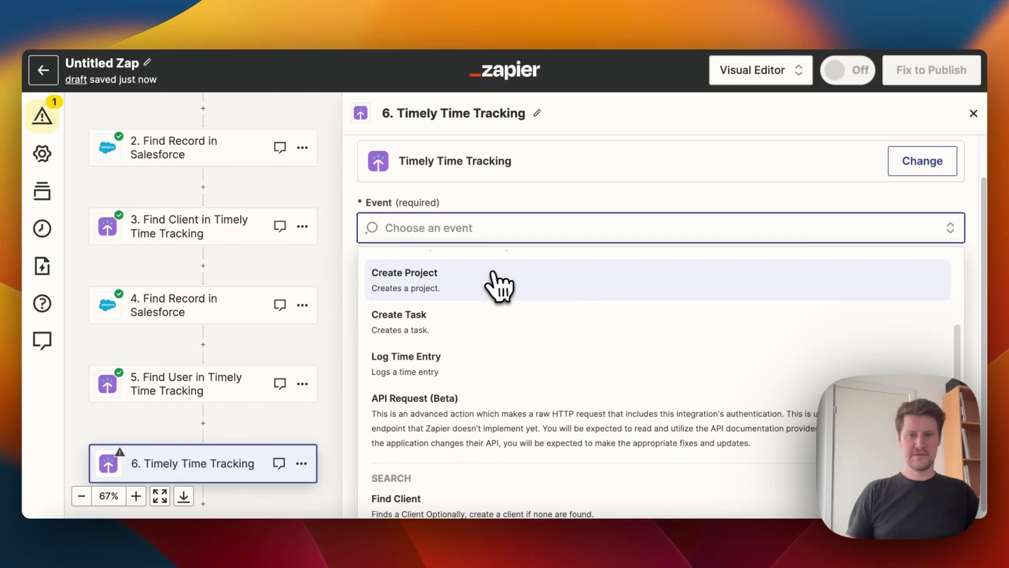
click(412, 292)
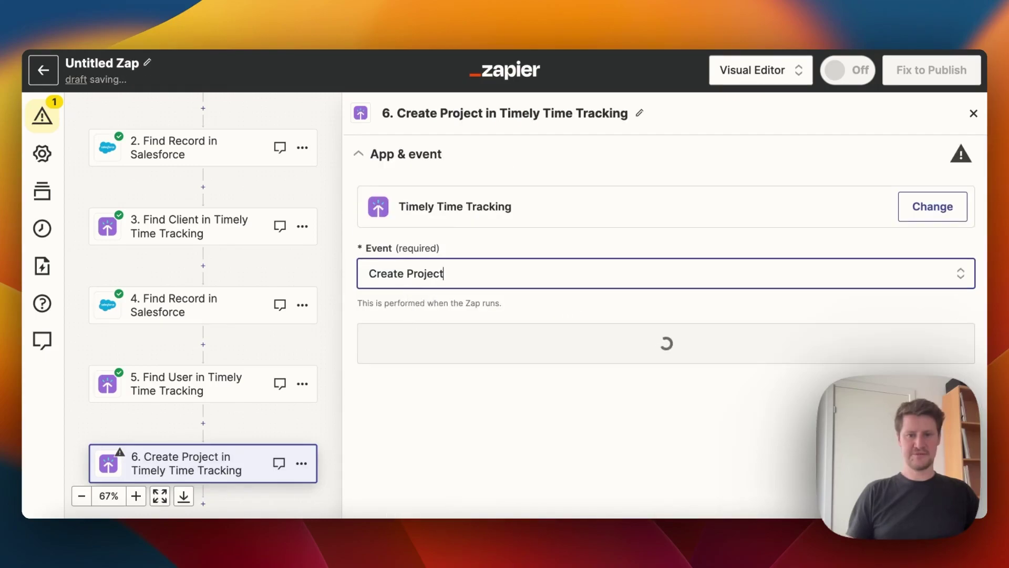
- Continue past the event and account stages of the Create Project step and set its workspace to "Workspace"
click(673, 361)
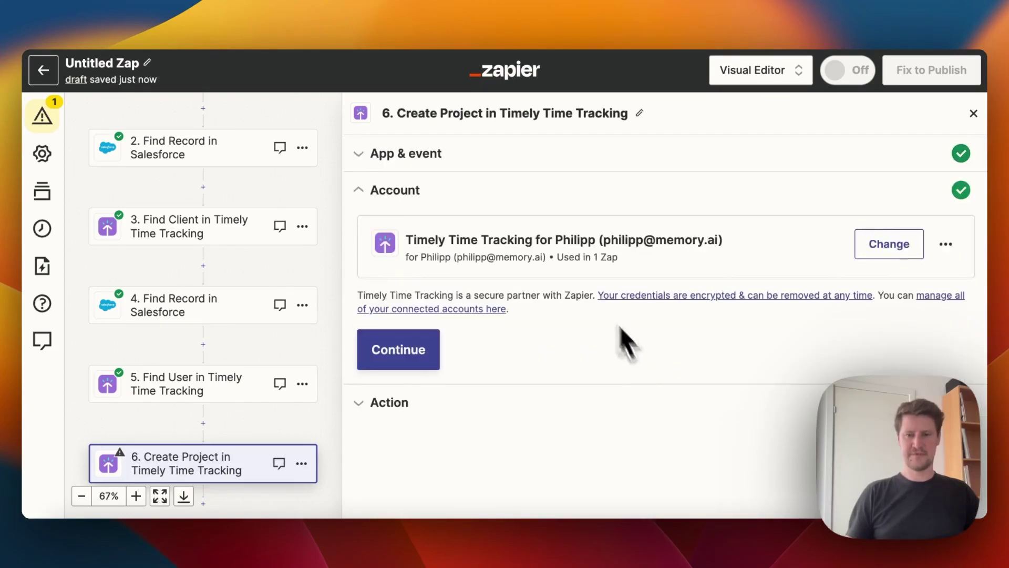
click(415, 354)
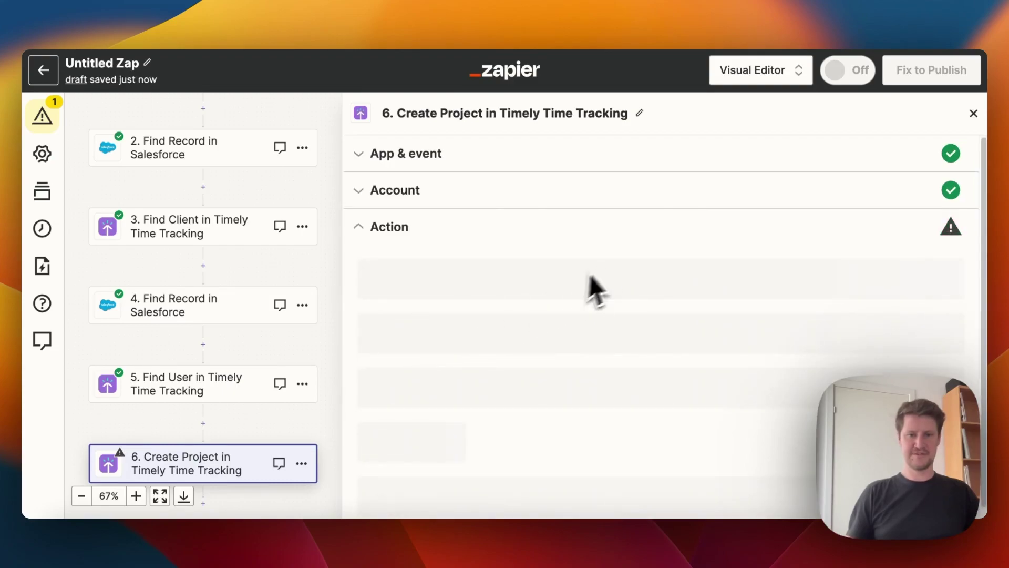
scroll(525, 221, down, 2)
click(481, 192)
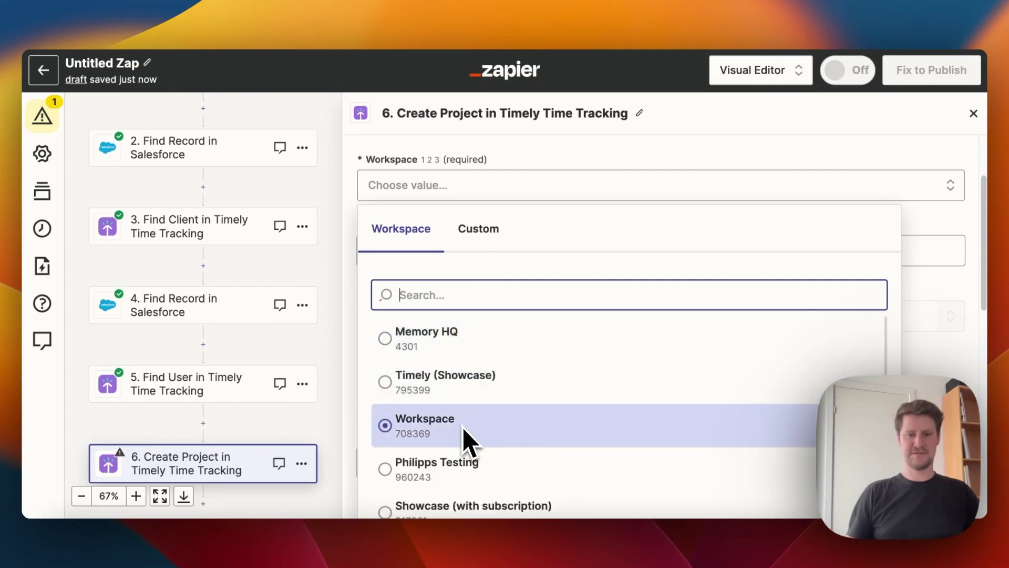
click(463, 429)
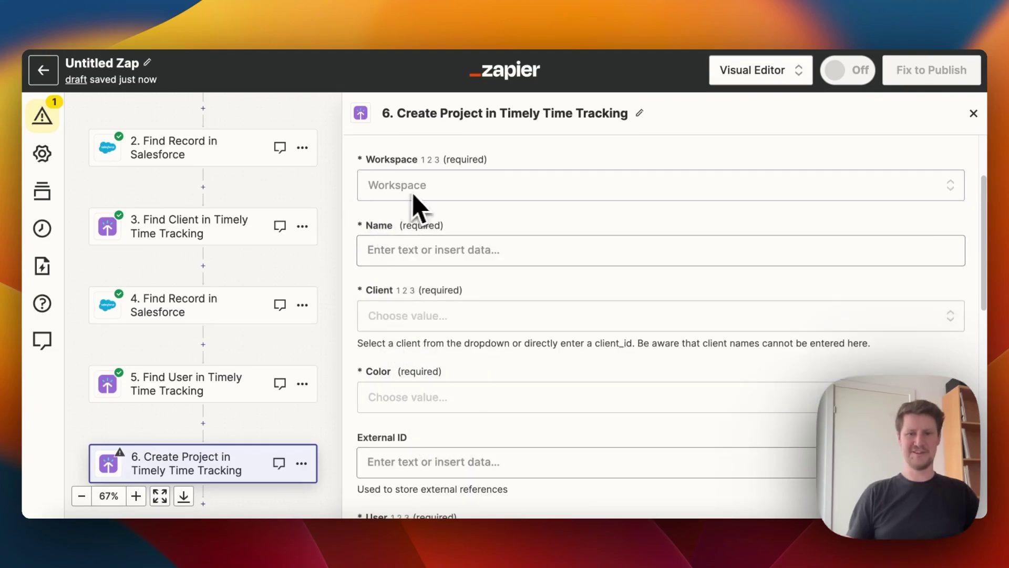
- Map the project's Name to the Name from step 1, New Record in Salesforce
click(401, 251)
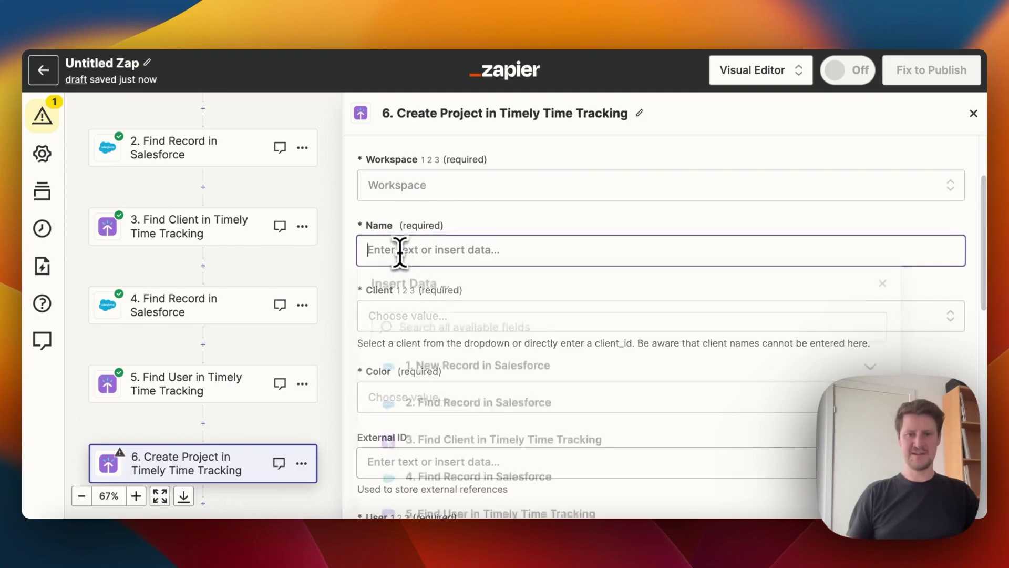
click(489, 370)
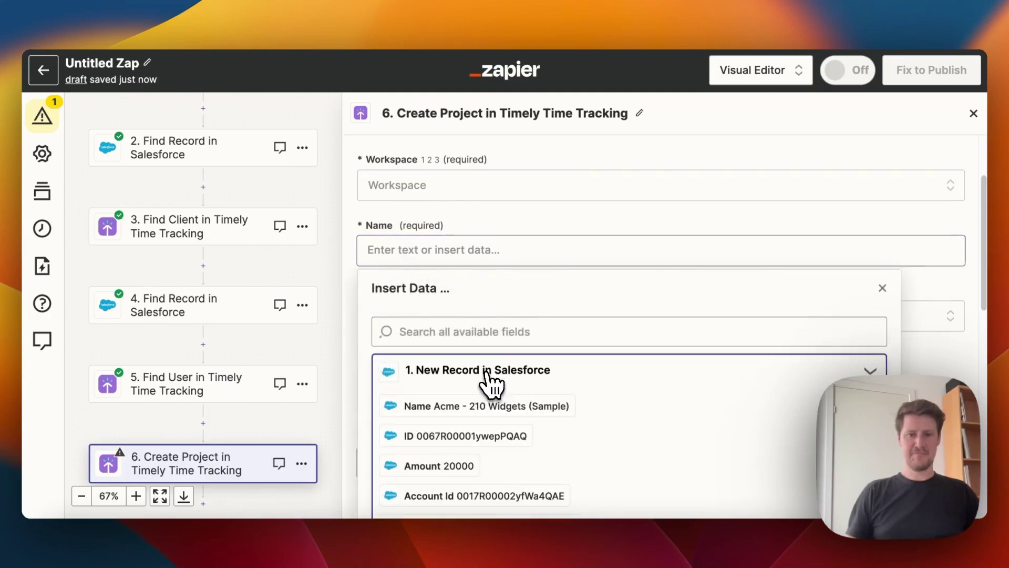
click(513, 421)
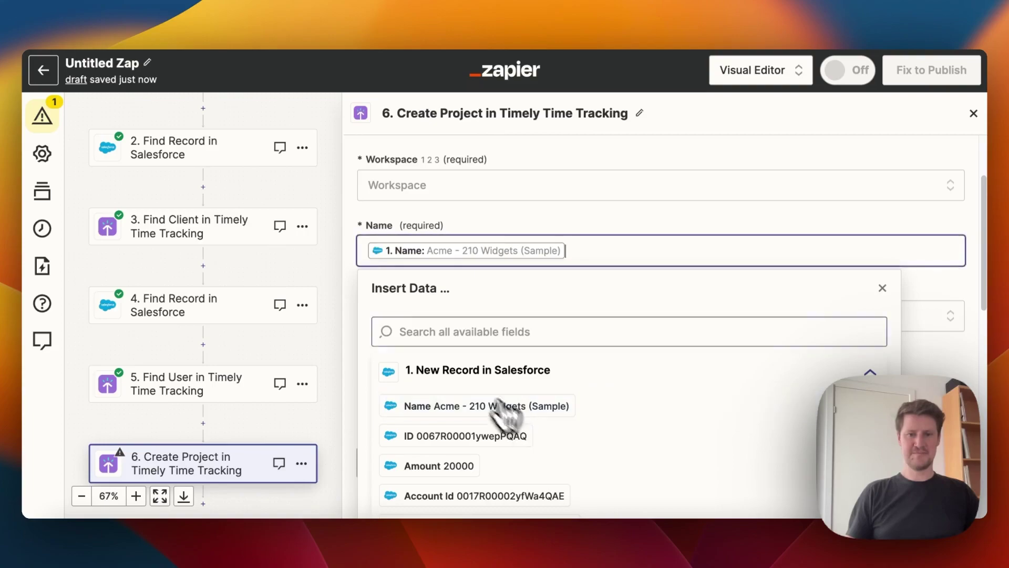
- Map the project's Client to the Client ID from step 3, Find Client in Timely Time Tracking, as a custom value
click(460, 317)
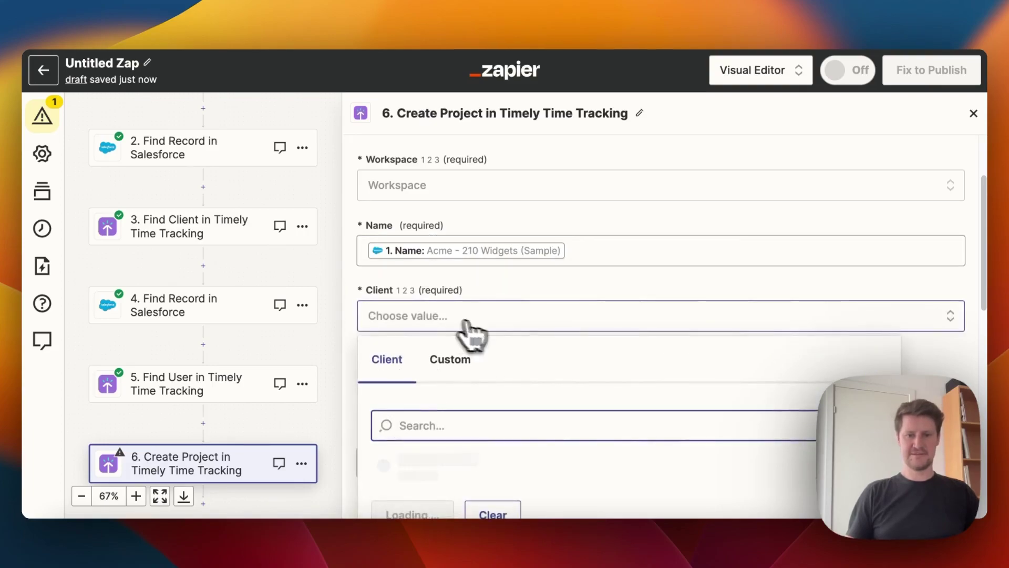
scroll(525, 338, down, 5)
scroll(526, 338, up, 4)
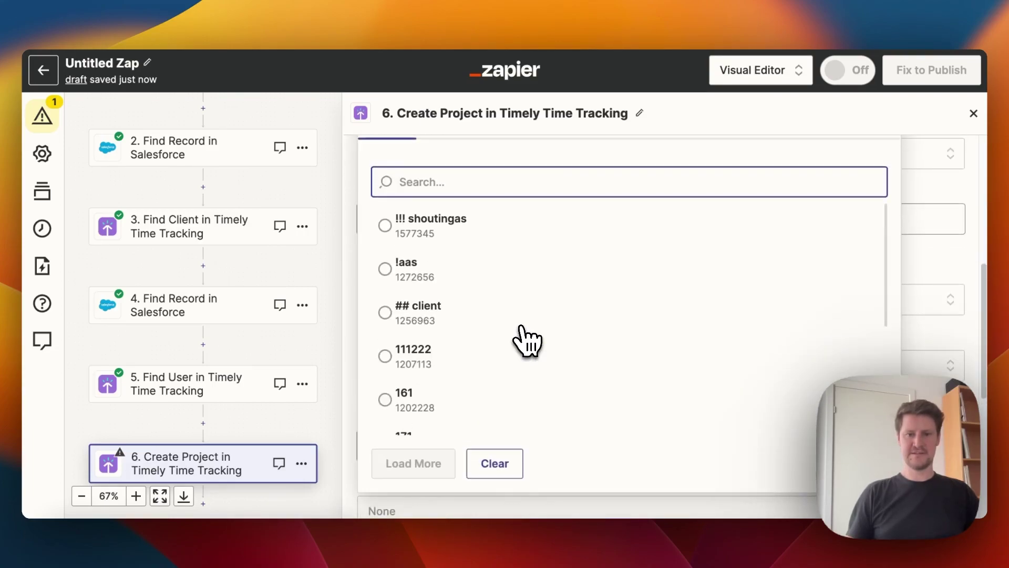
click(450, 225)
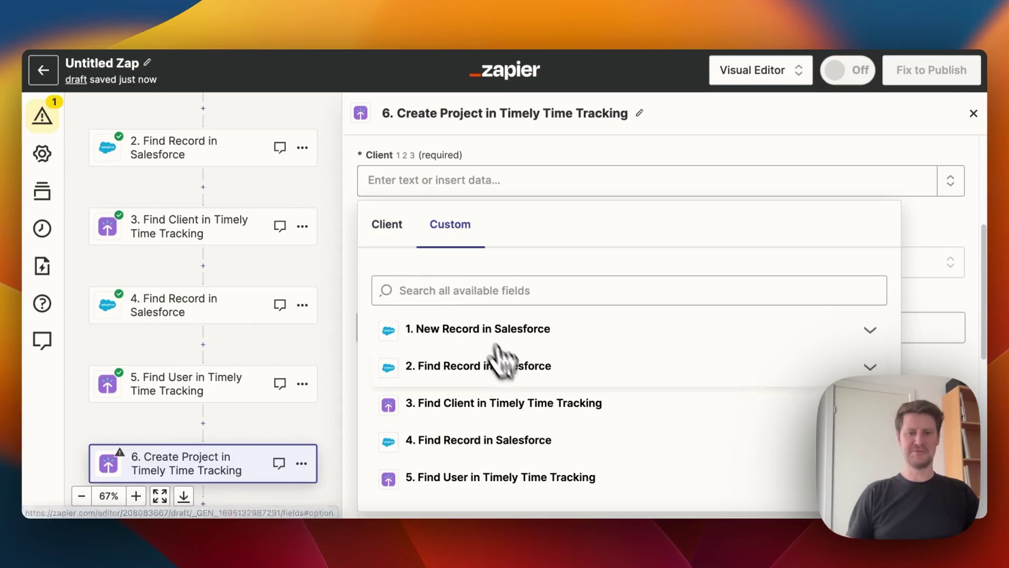
click(491, 413)
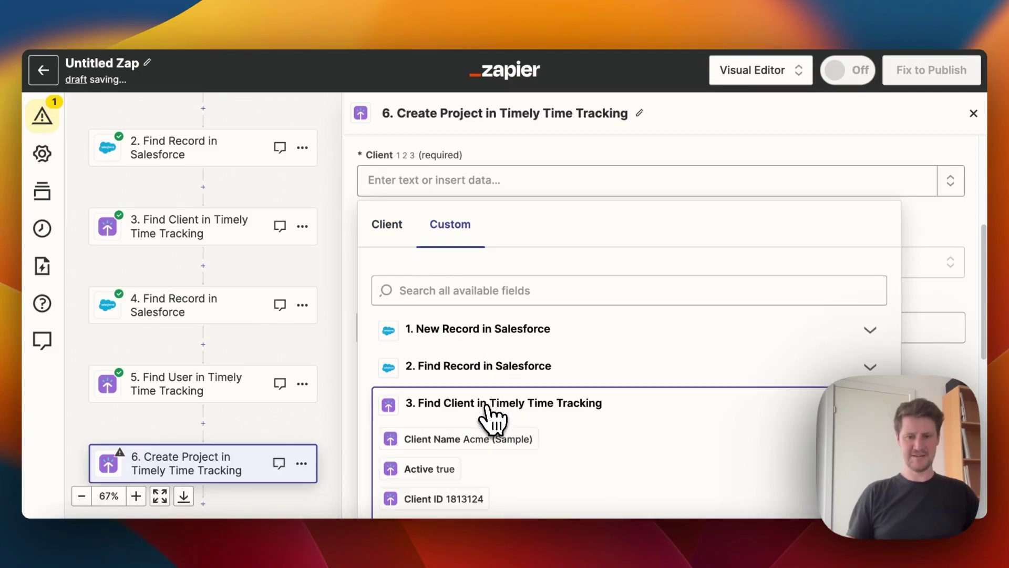
scroll(532, 410, down, 3)
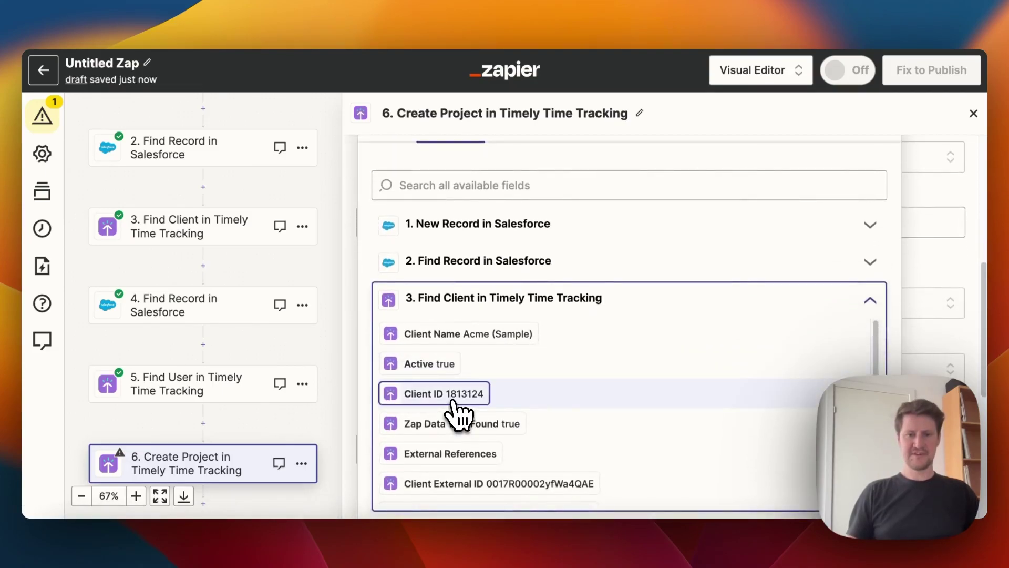
click(447, 402)
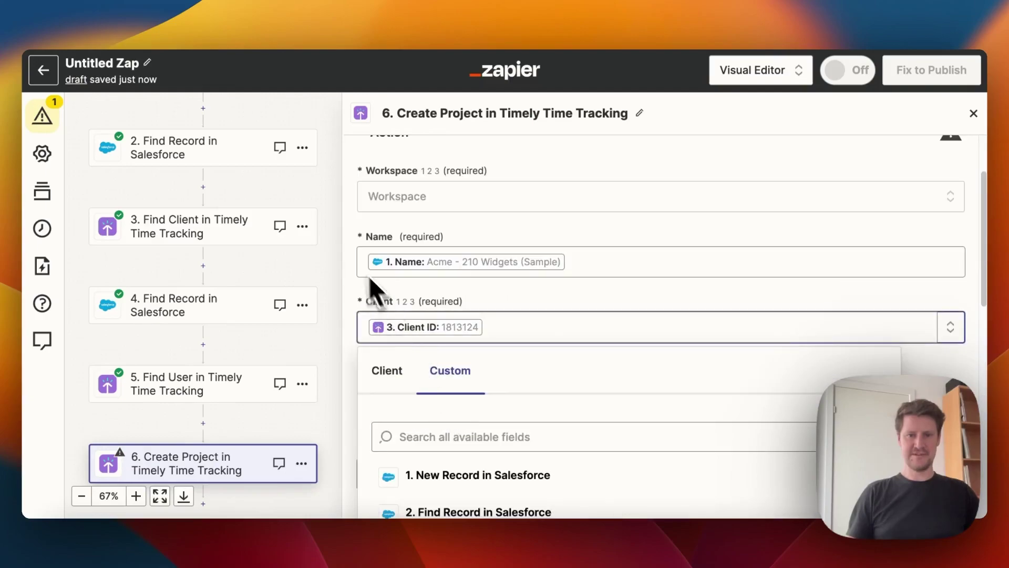
- Set the project's Color to green and map its External ID to the ID from step 1, New Record in Salesforce
click(434, 309)
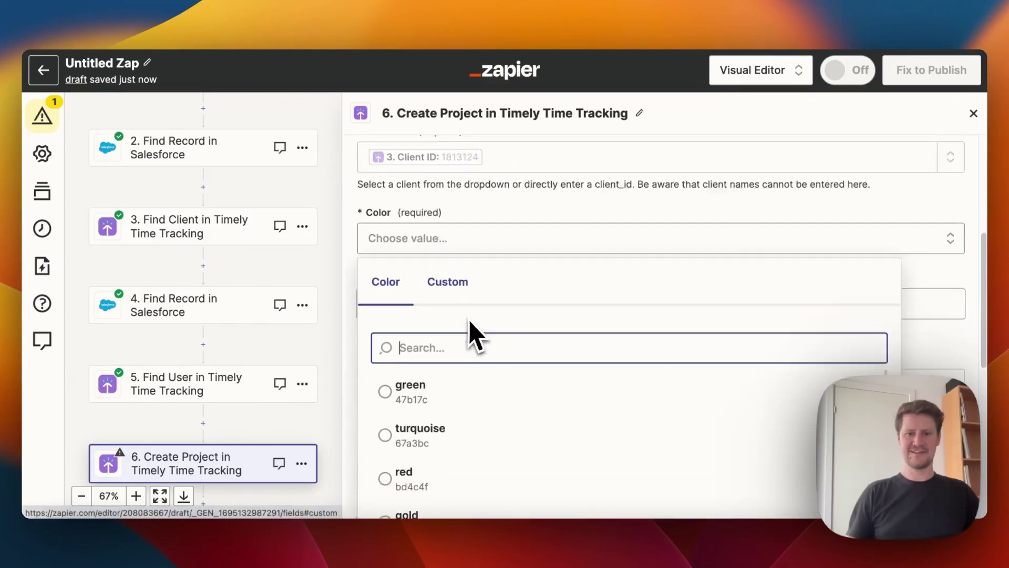
click(416, 376)
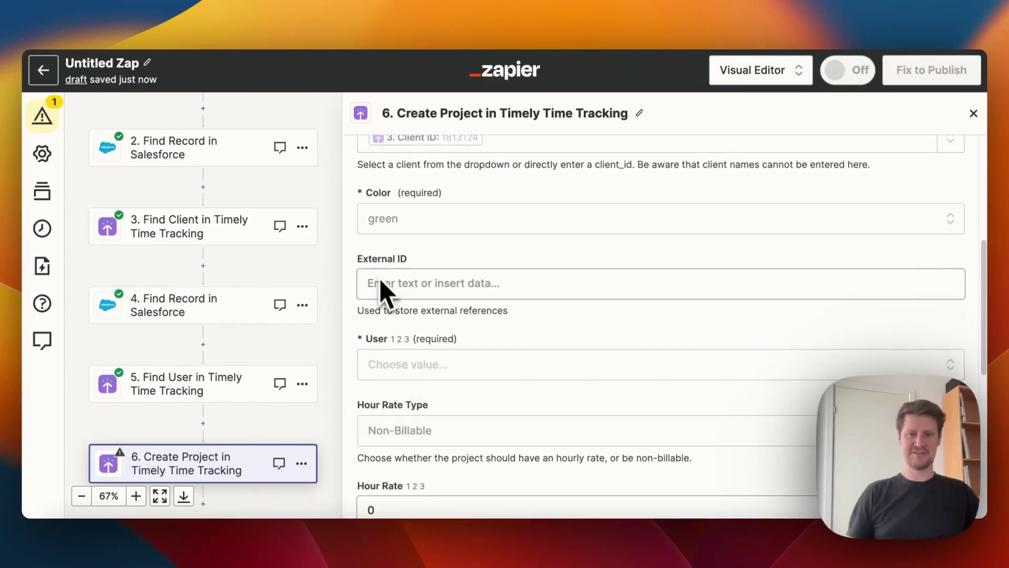
click(419, 284)
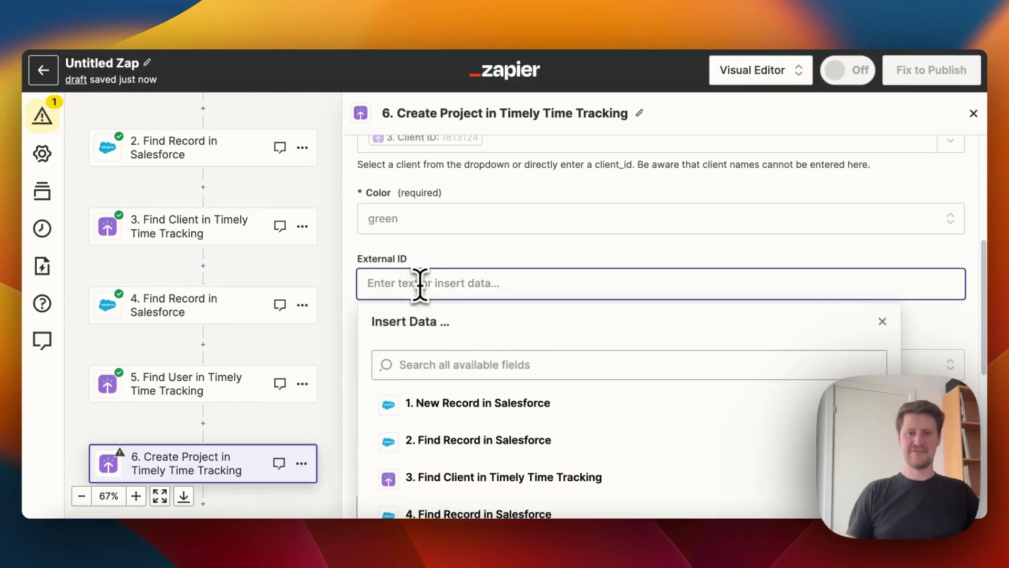
click(465, 317)
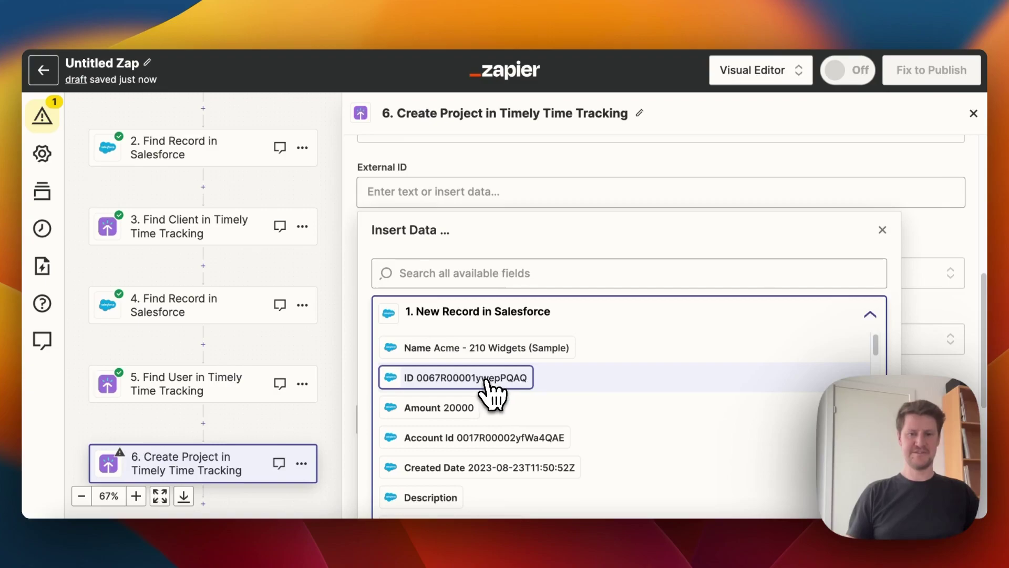
click(466, 377)
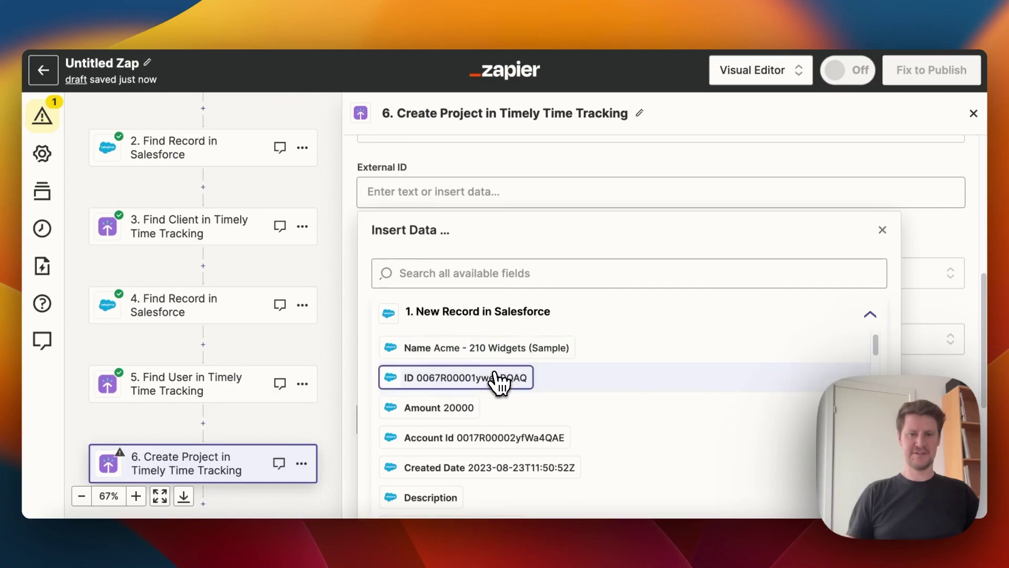
click(354, 257)
- Map the project's User to the User ID from step 5, Find User in Timely Time Tracking, as a custom value
click(416, 273)
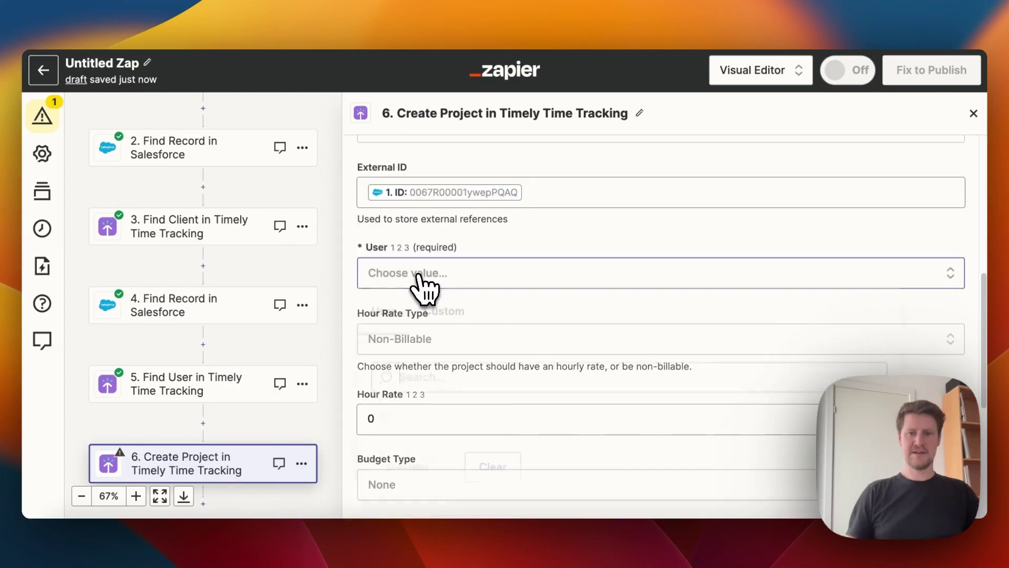
scroll(518, 316, down, 2)
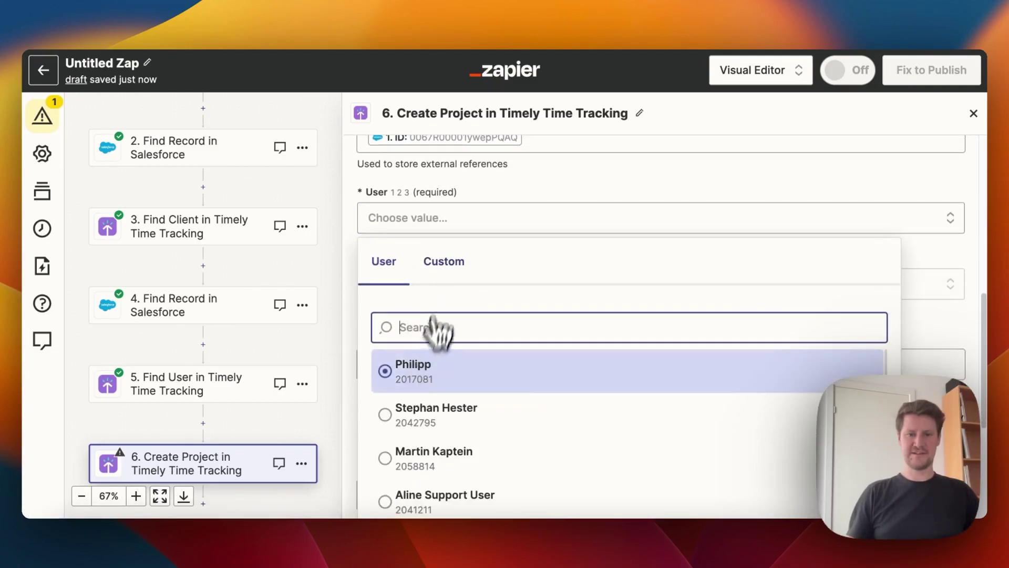
click(443, 262)
scroll(515, 320, down, 3)
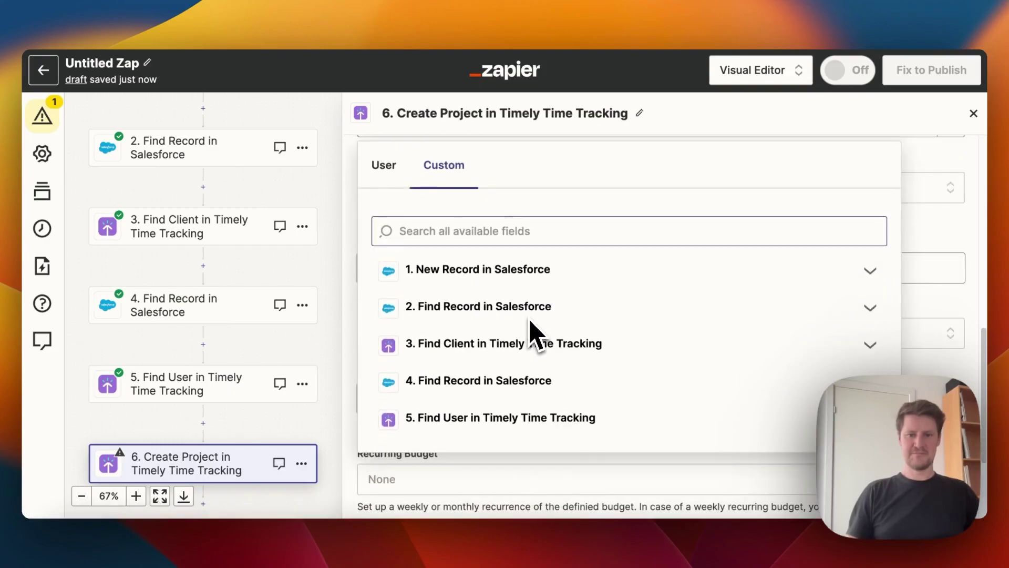
click(526, 386)
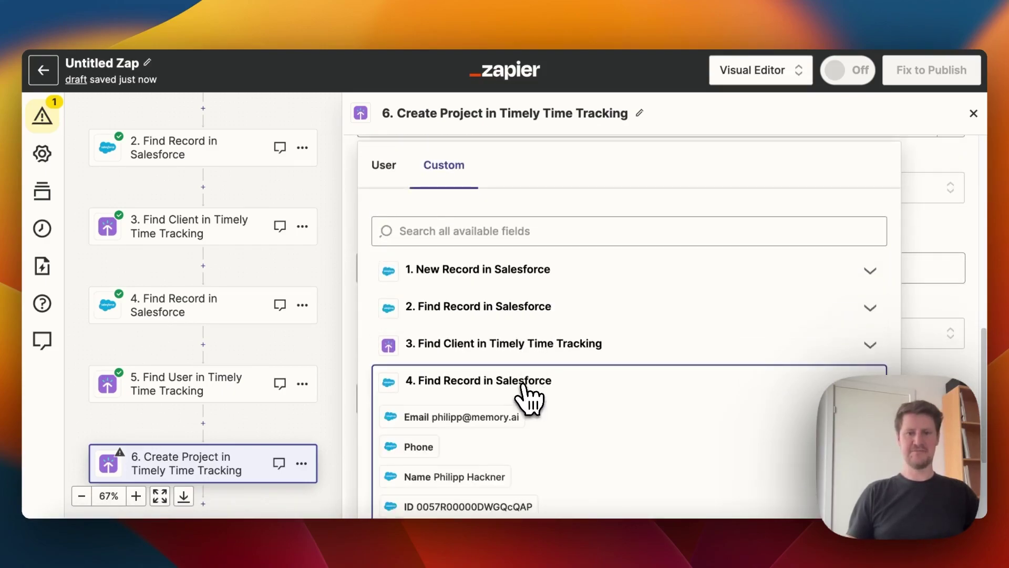
scroll(615, 339, down, 3)
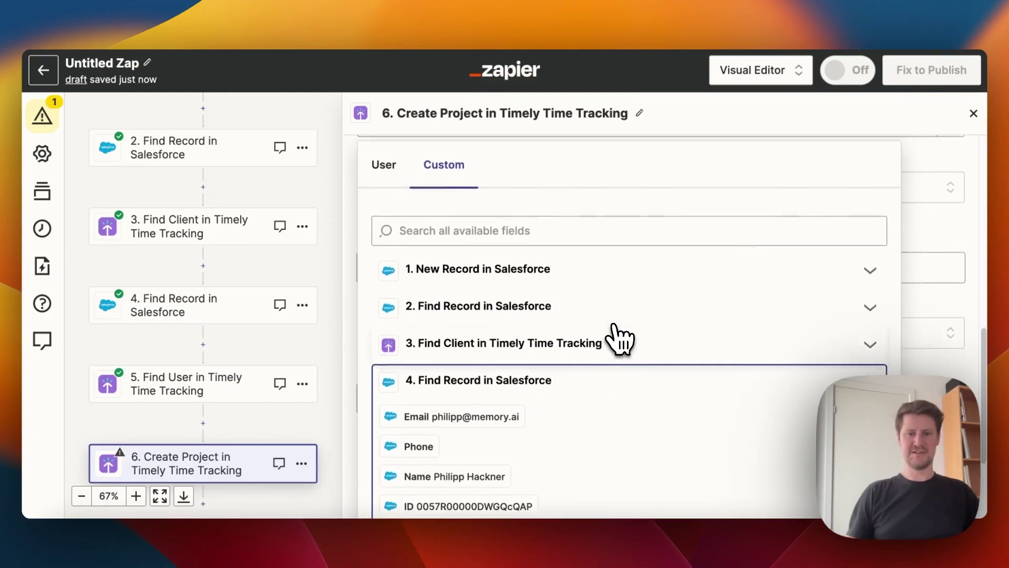
scroll(615, 340, down, 2)
click(867, 231)
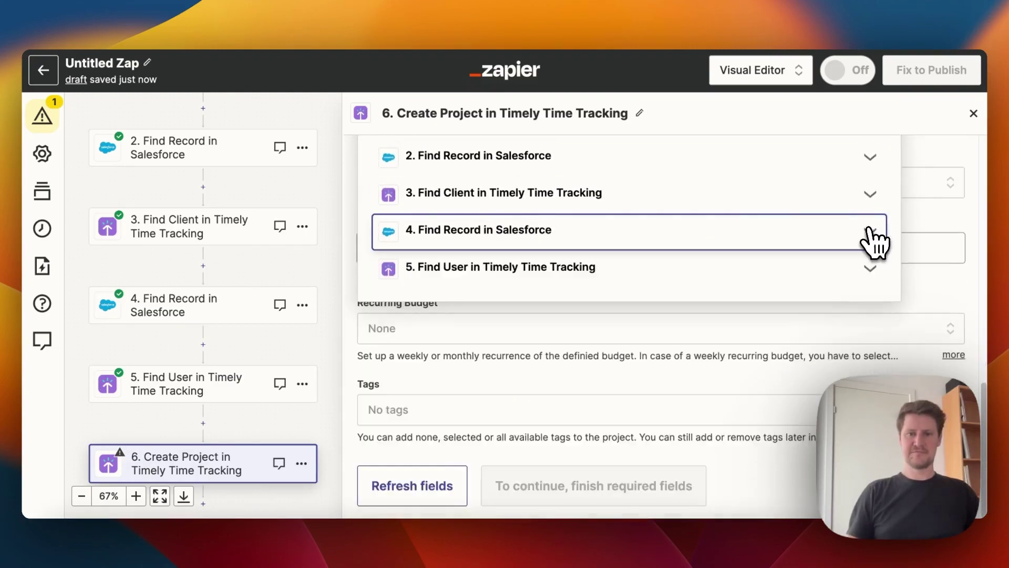
click(457, 274)
scroll(531, 299, down, 2)
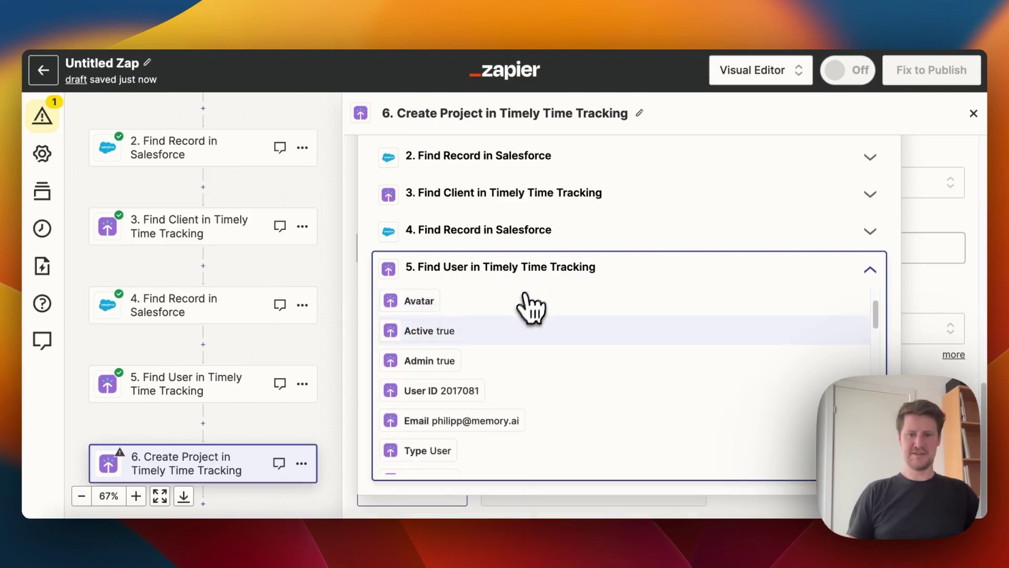
click(457, 390)
click(361, 311)
- Leave the hour rate, budget, recurring budget and tags fields at their defaults and continue to the test stage
scroll(359, 310, down, 2)
scroll(354, 305, down, 2)
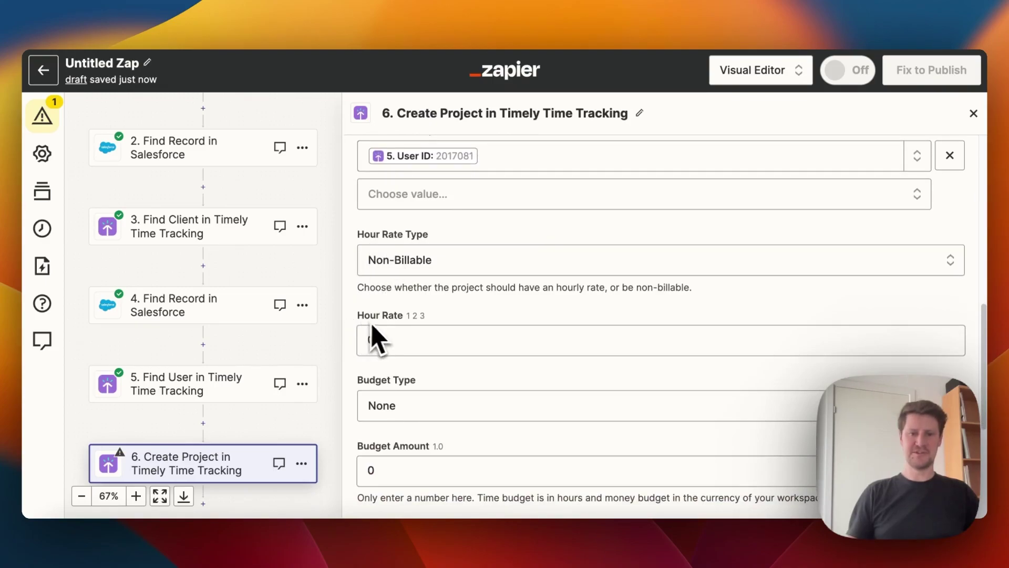
scroll(445, 339, down, 5)
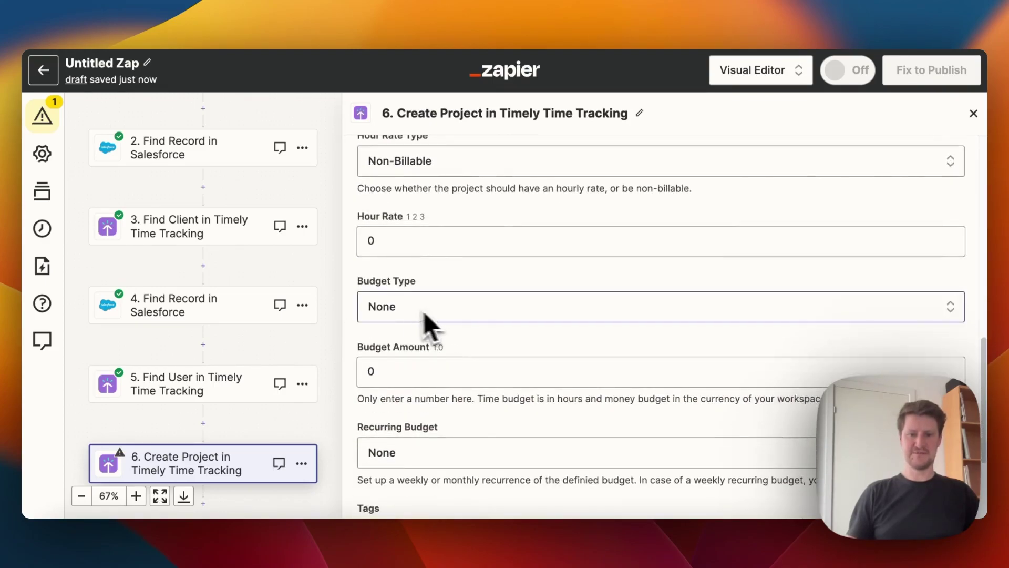
scroll(453, 316, down, 2)
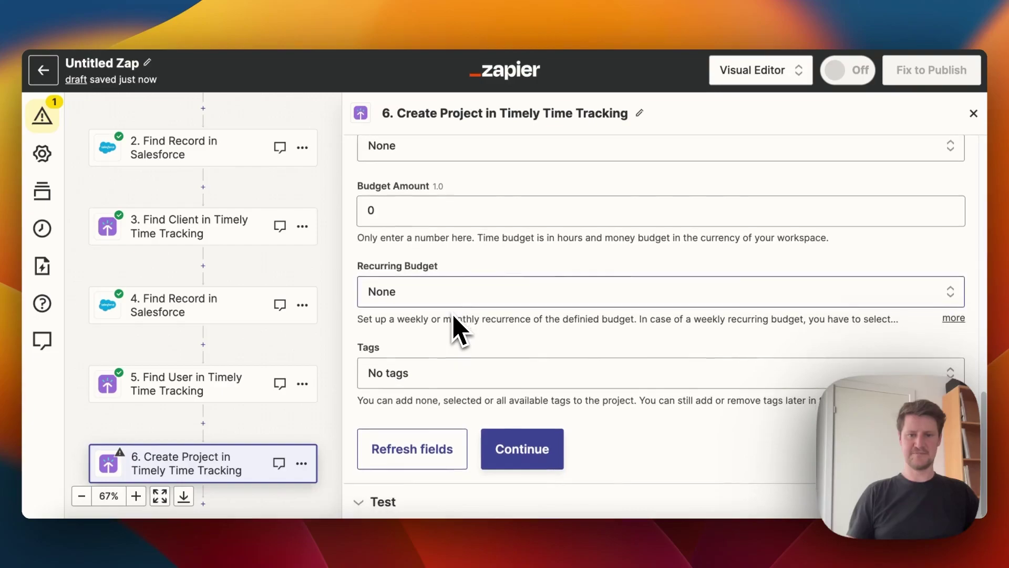
click(530, 460)
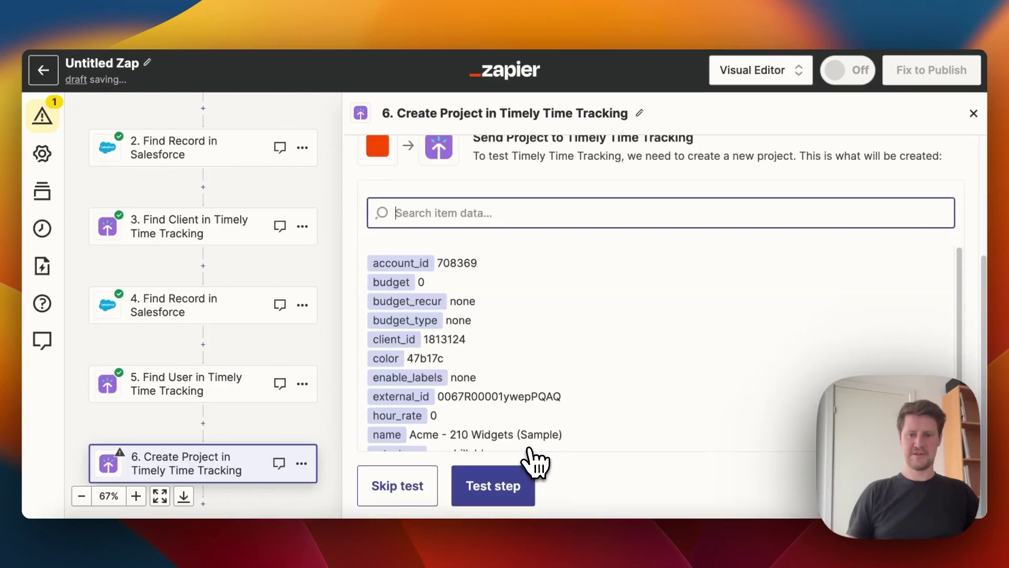
- Test the Create Project step by sending the project to Timely Time Tracking and review the returned project data
scroll(597, 413, down, 2)
click(492, 491)
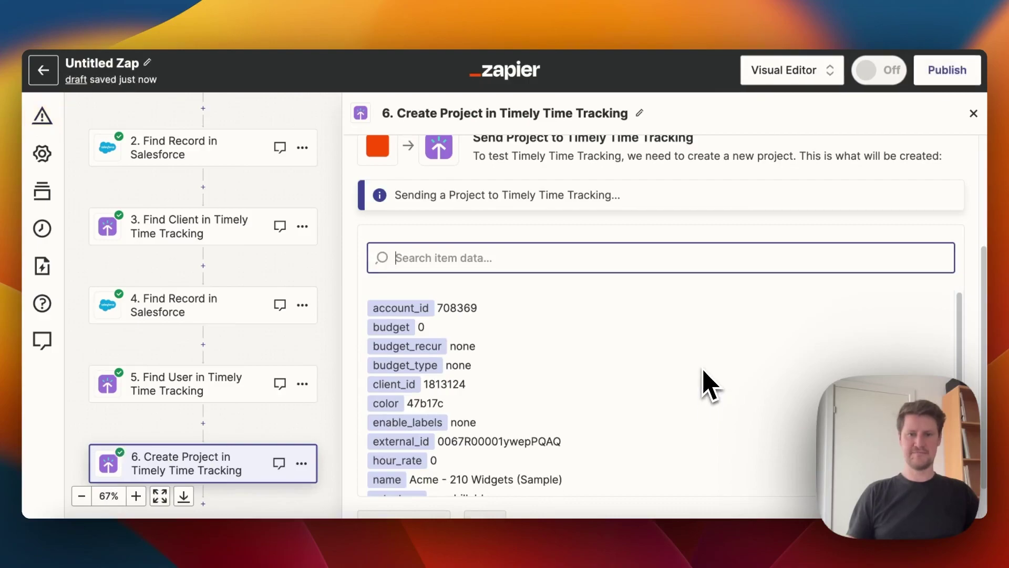
scroll(705, 383, down, 10)
scroll(710, 361, down, 10)
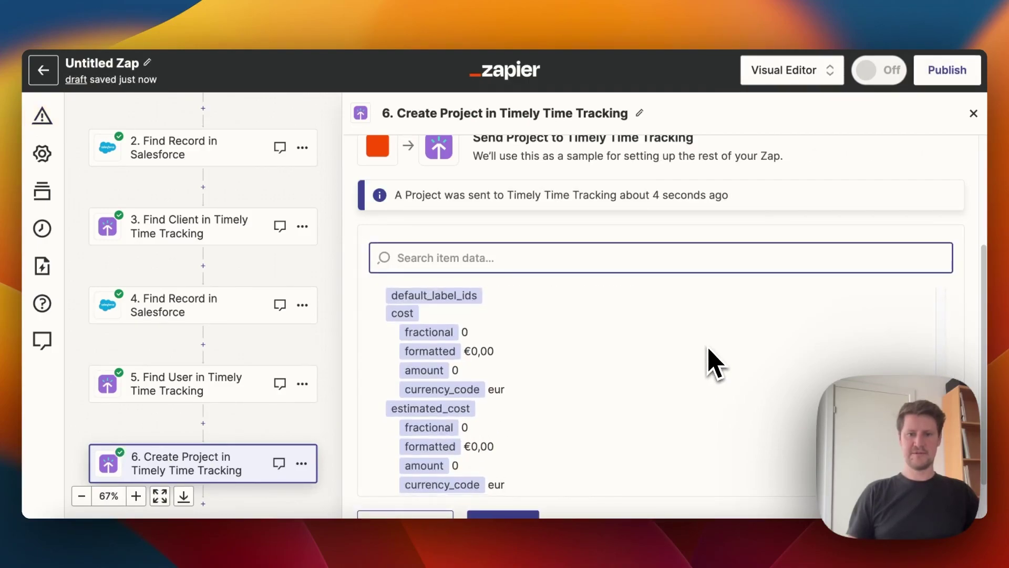
scroll(394, 345, down, 2)
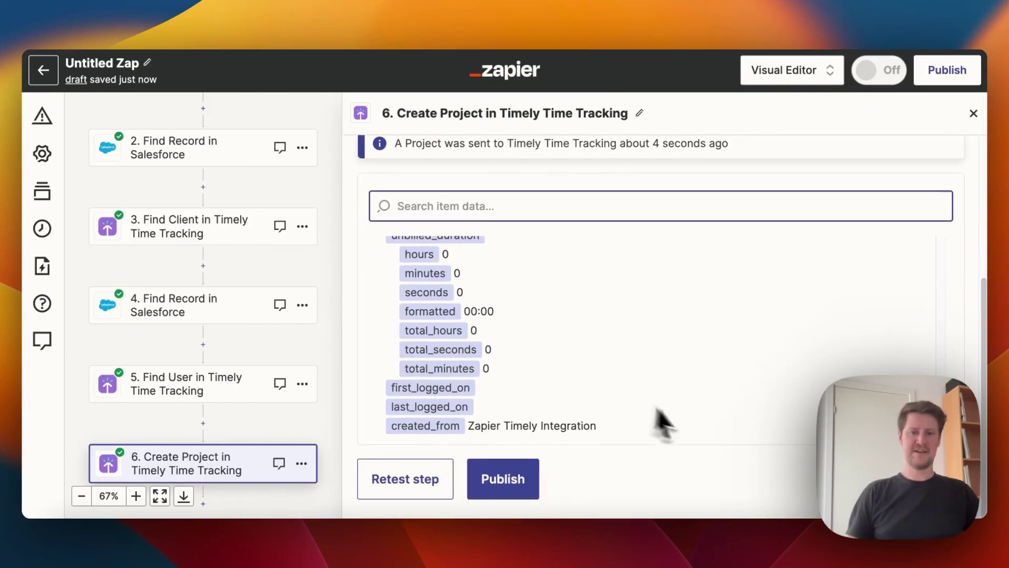
- Rename the Zap as "Create Timely Project from Salesforce Opportunity" and publish it
click(120, 64)
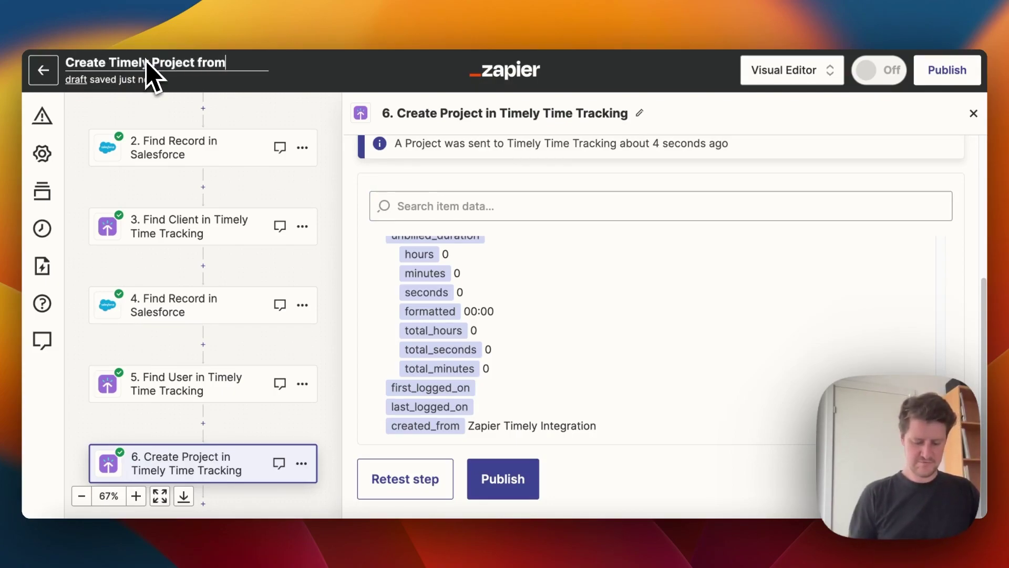
text(Create Timely Project from Salesforce Opportunity)
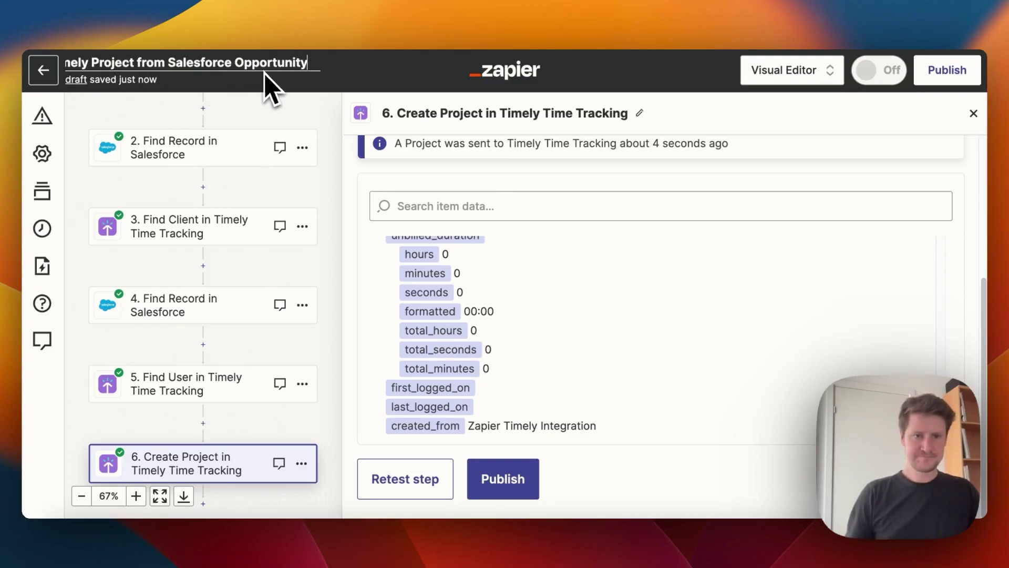
click(370, 75)
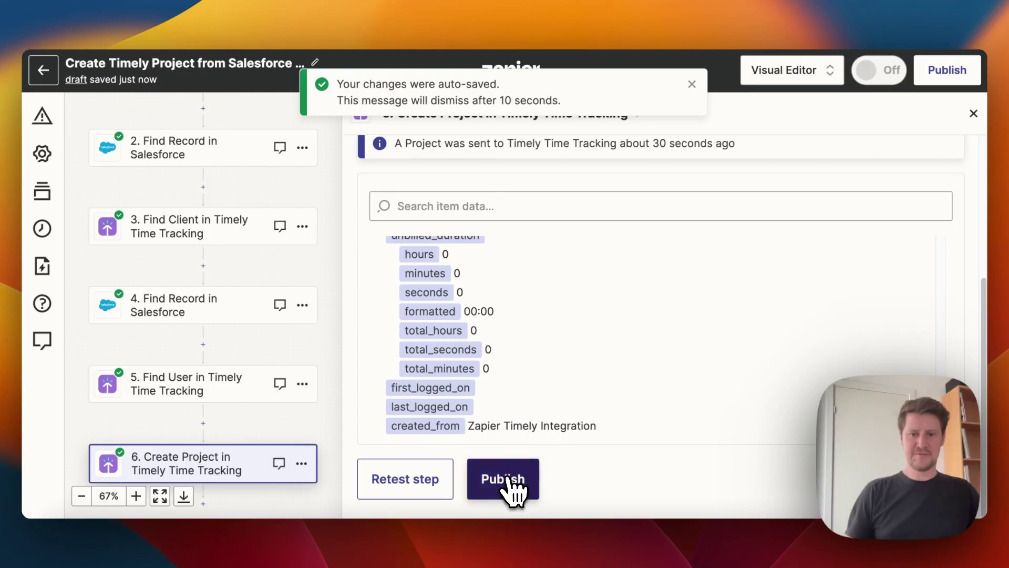
click(508, 484)
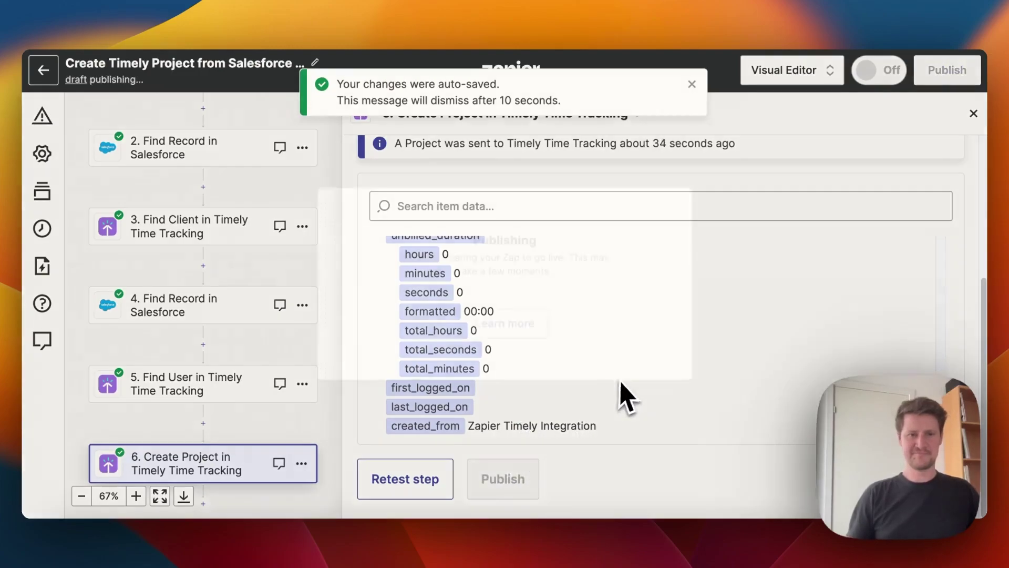